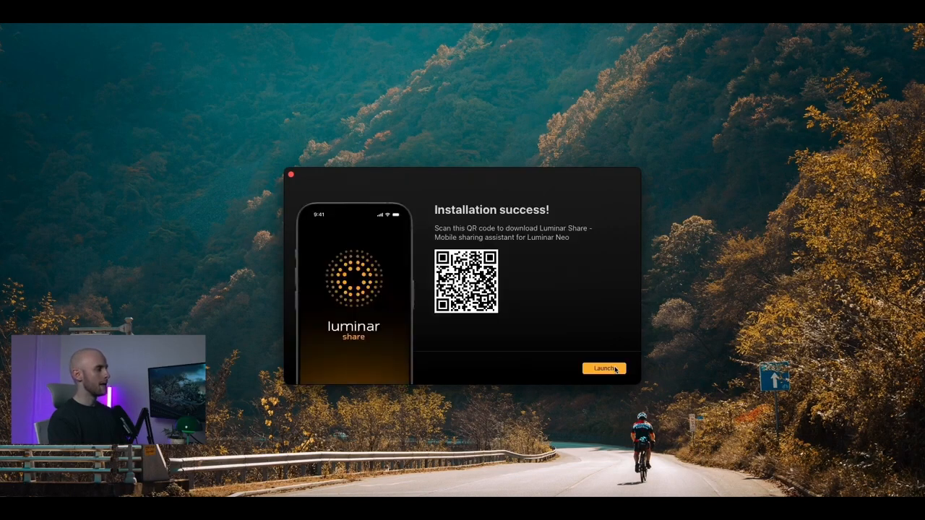
Launch the newly installed Luminar Neo and start entering the email address for the Skylum account sign-in.
click(615, 369)
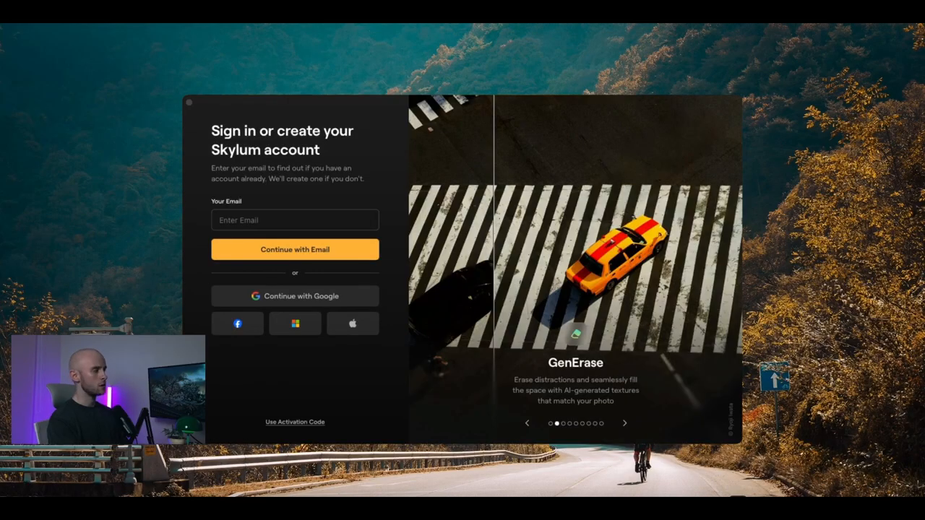
click(295, 222)
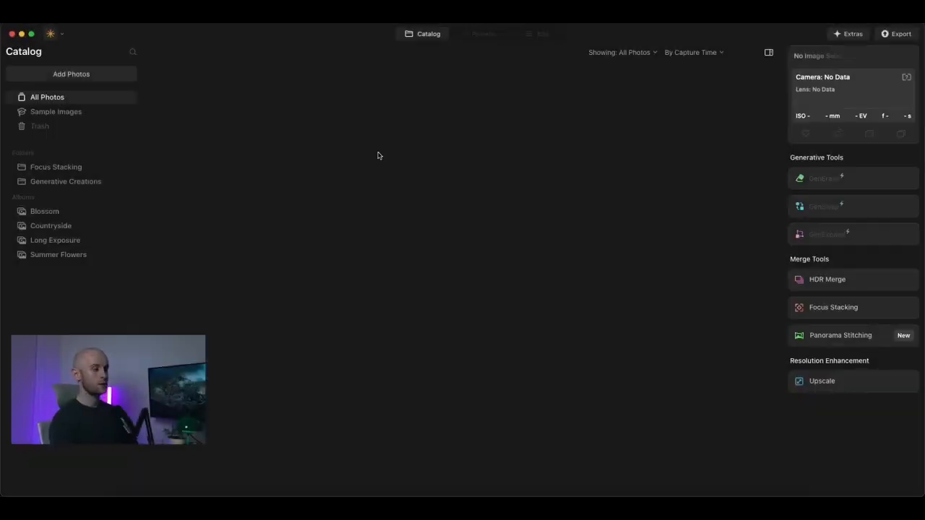
Add the photo DSC04471.ARW from the desktop's Photos folder to the catalog through the file picker.
click(71, 74)
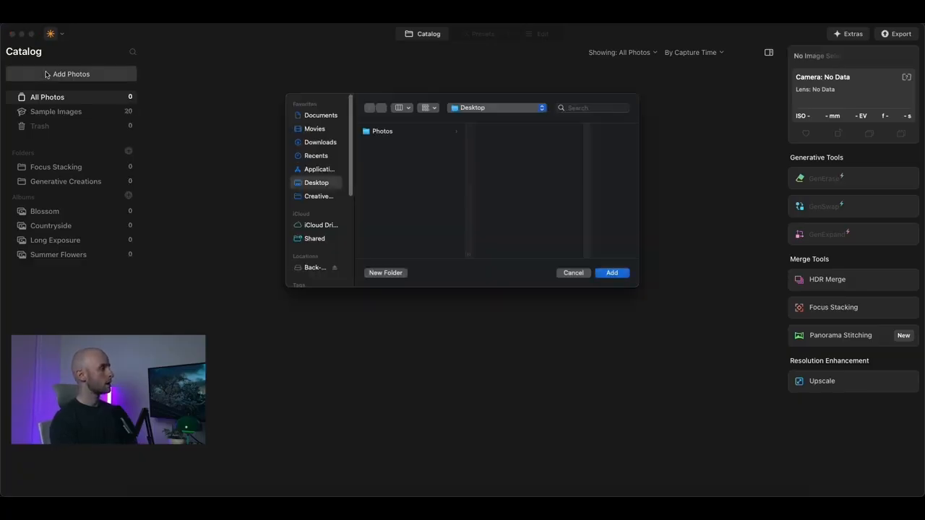
click(425, 137)
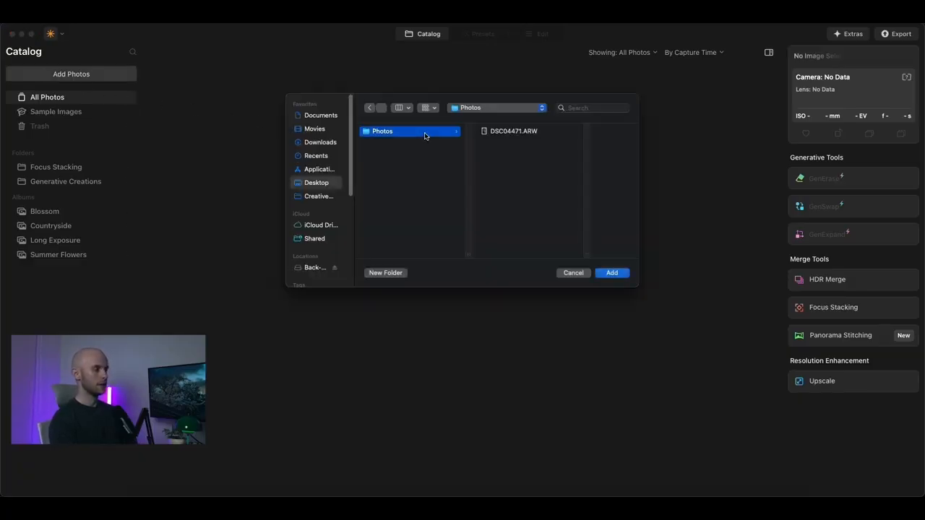
click(515, 131)
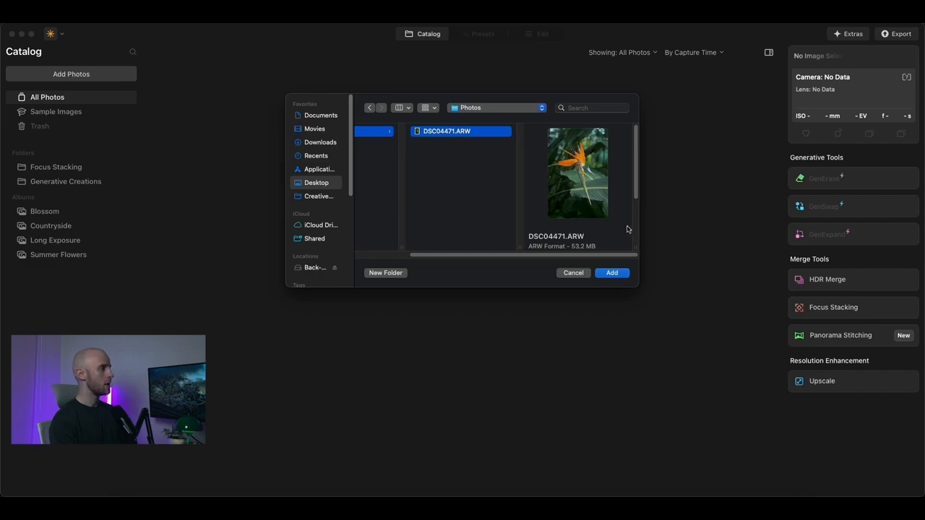
click(626, 274)
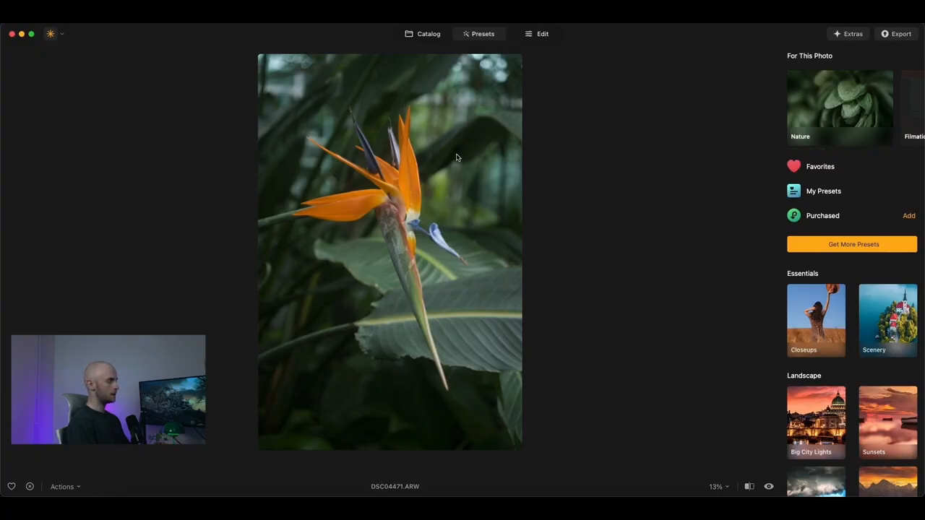
Return to the catalog and import DSC04471.ARW directly from the Finder window of the Photos folder.
click(428, 36)
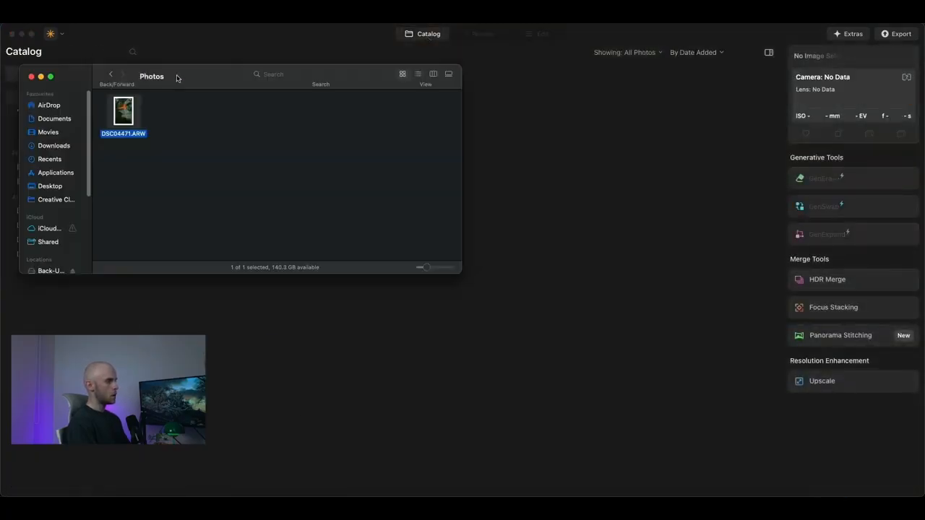
drag(179, 78, 298, 278)
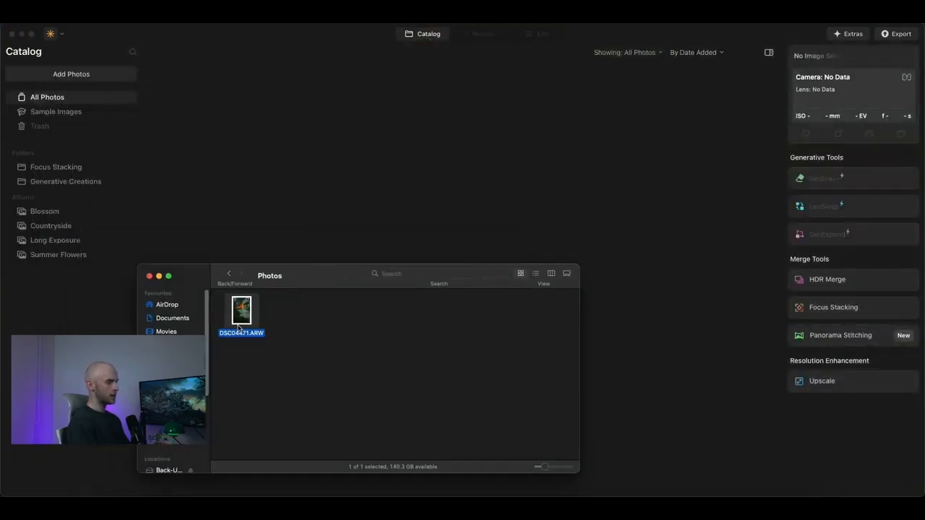
drag(240, 324, 367, 174)
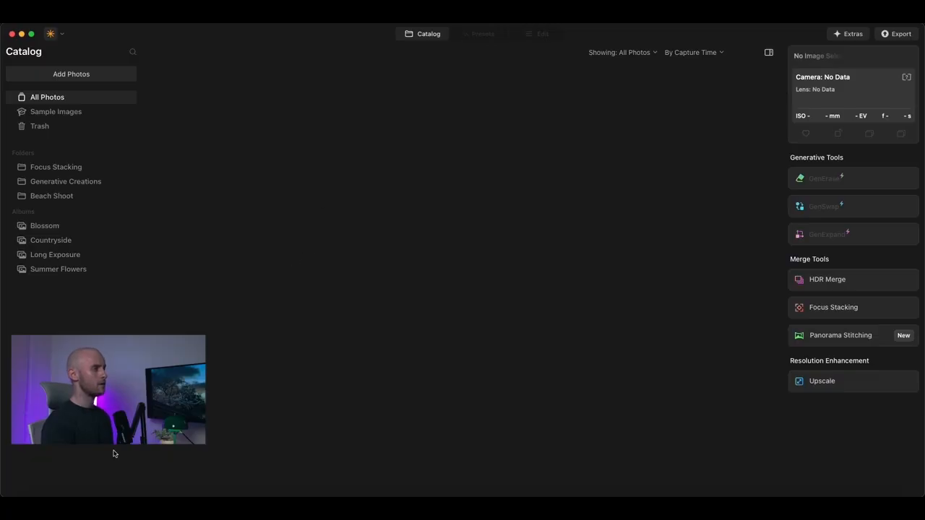
Import the whole Beach Shoot folder from the desktop in Finder into the catalog.
click(33, 506)
drag(501, 211, 277, 127)
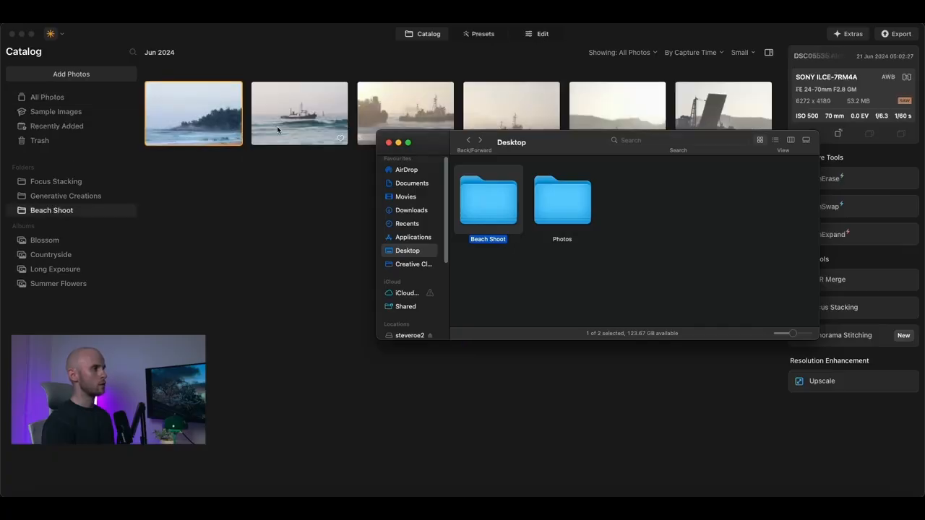
click(281, 219)
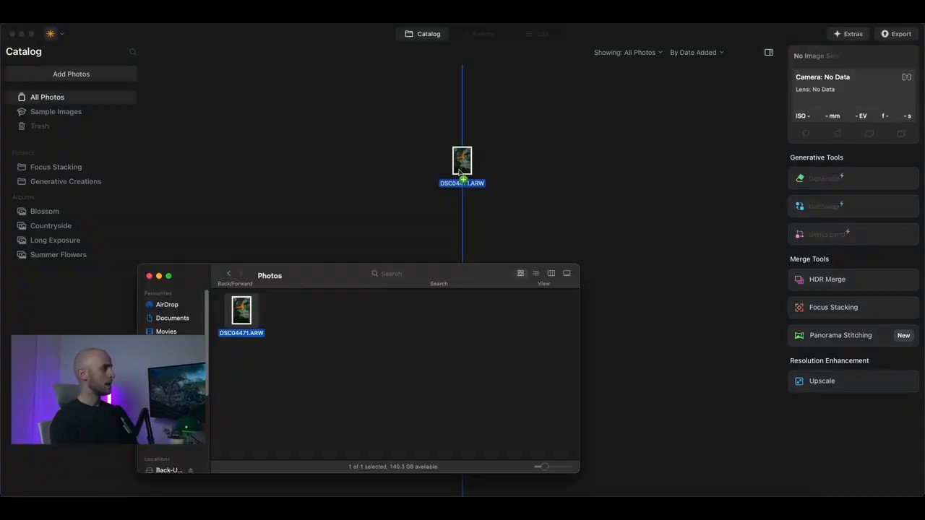
Place DSC04471.ARW from Finder in the All Photos catalog and show the presets for this photo.
drag(455, 171, 368, 176)
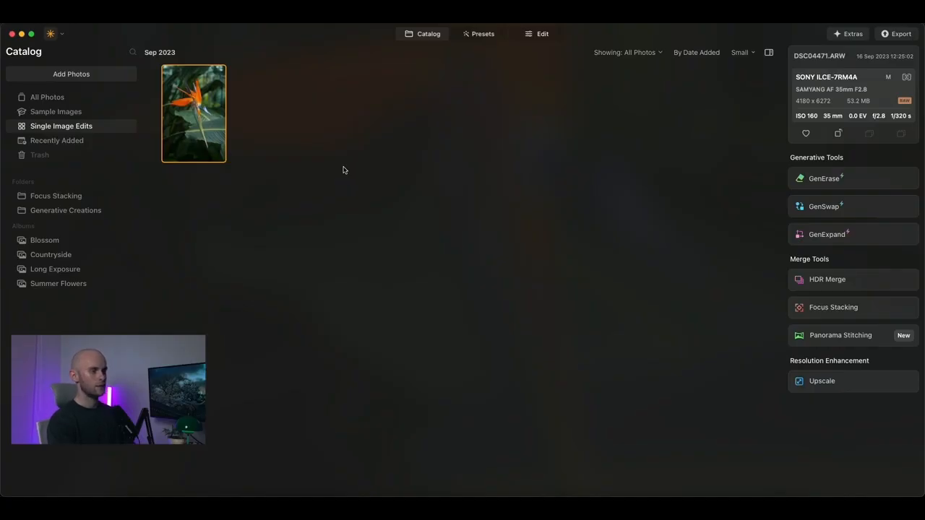
click(477, 35)
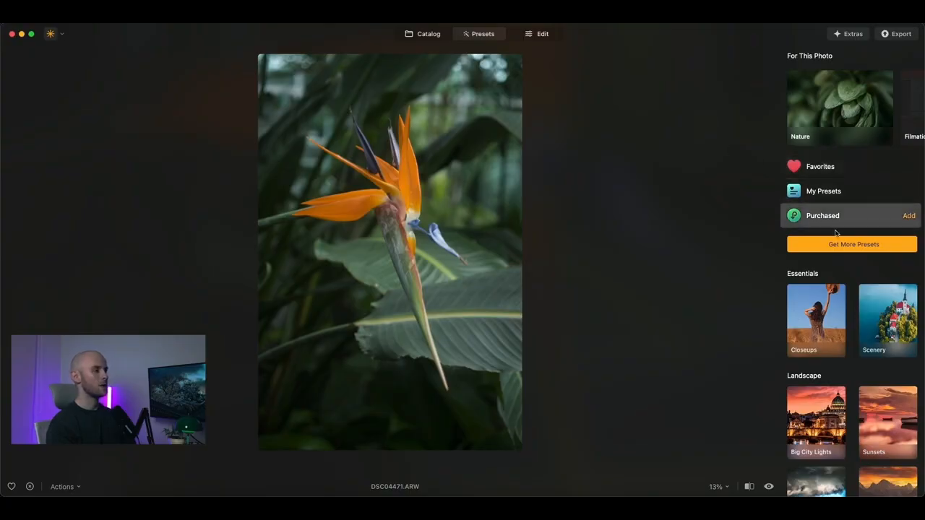
Apply the Instant Result preset from the Savannah collection to the flower photo at strength 100.
scroll(837, 298, down, 5)
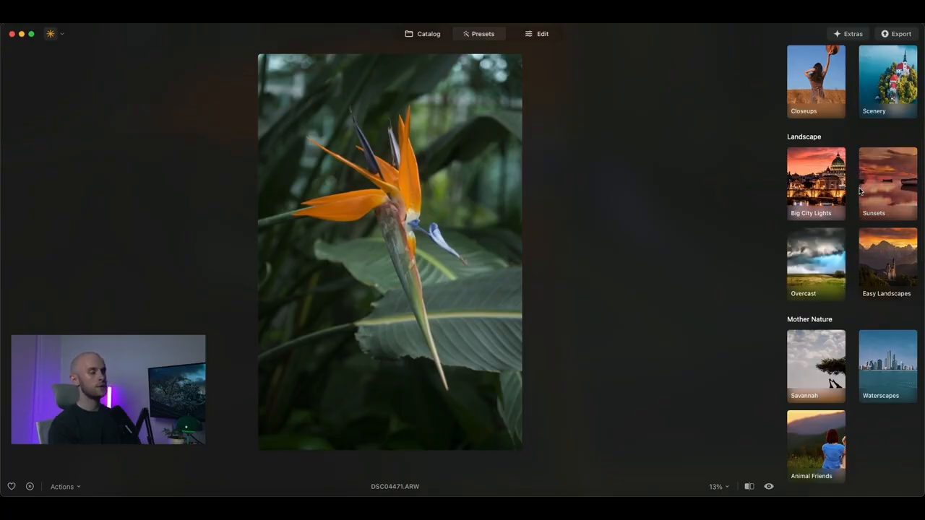
scroll(856, 275, up, 2)
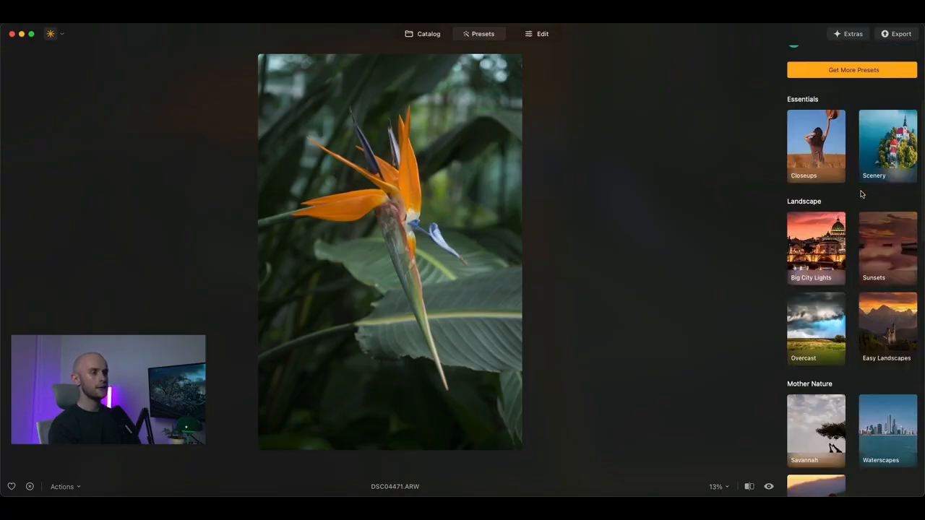
click(825, 417)
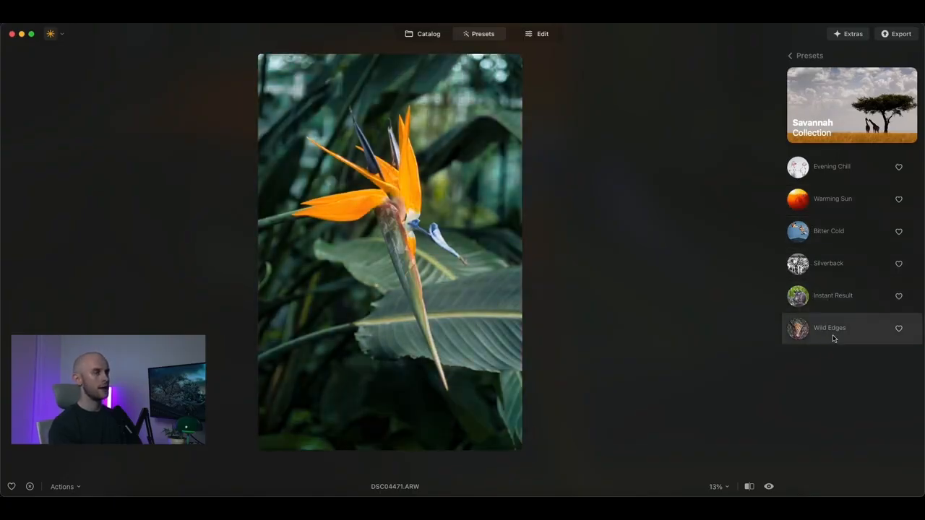
click(831, 298)
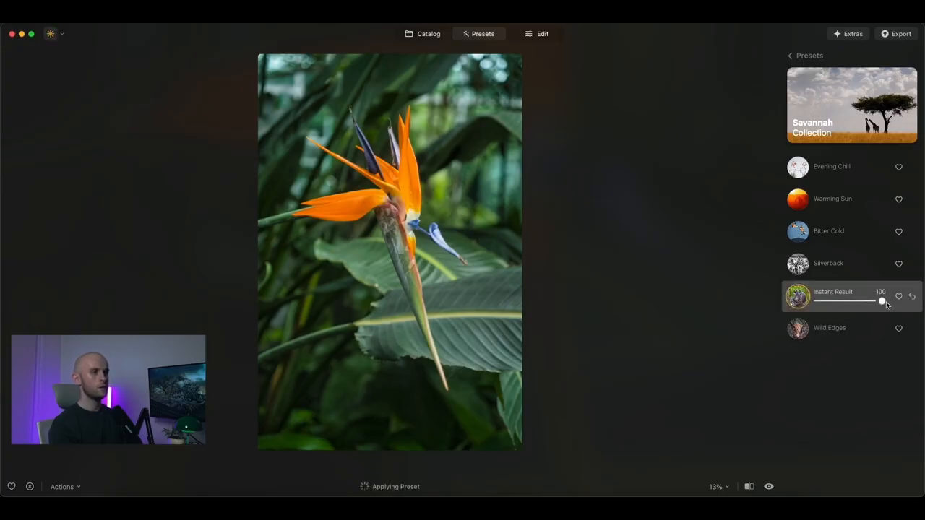
mouse_move(883, 302)
mouse_down()
mouse_move(781, 305)
mouse_move(901, 297)
mouse_up()
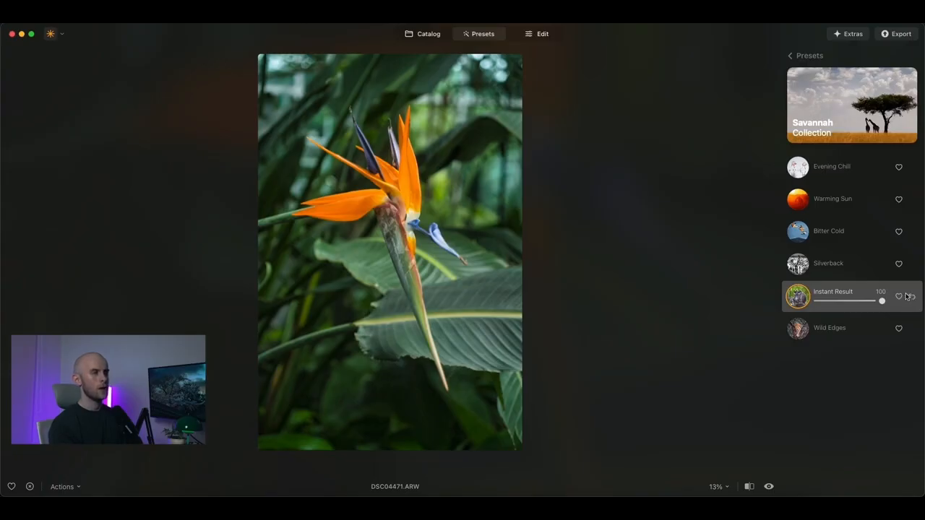
Mark the Instant Result preset as a favorite and check it in the Favorites collection.
click(900, 298)
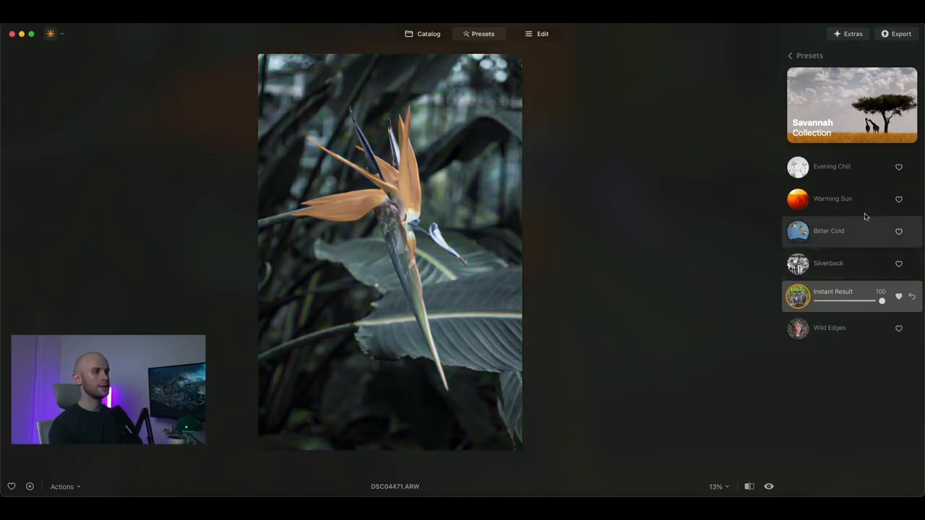
click(803, 56)
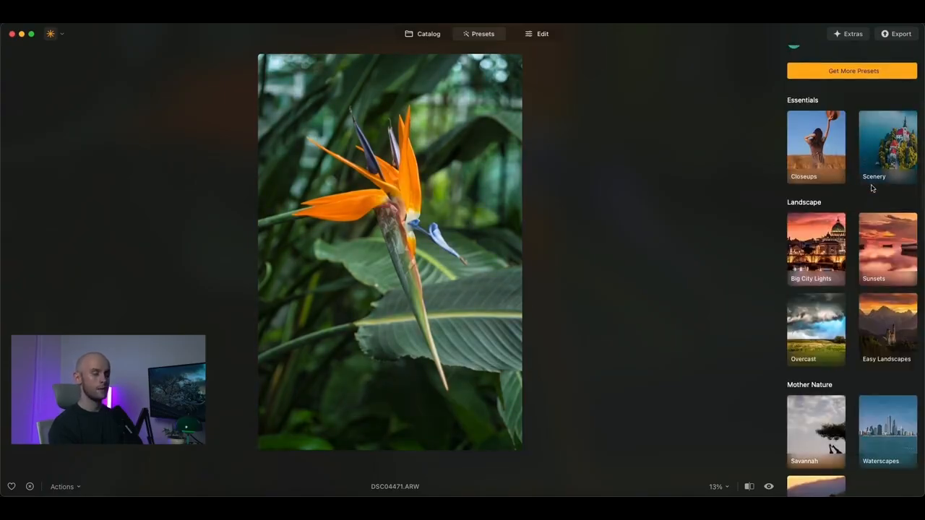
scroll(815, 186, up, 3)
click(849, 172)
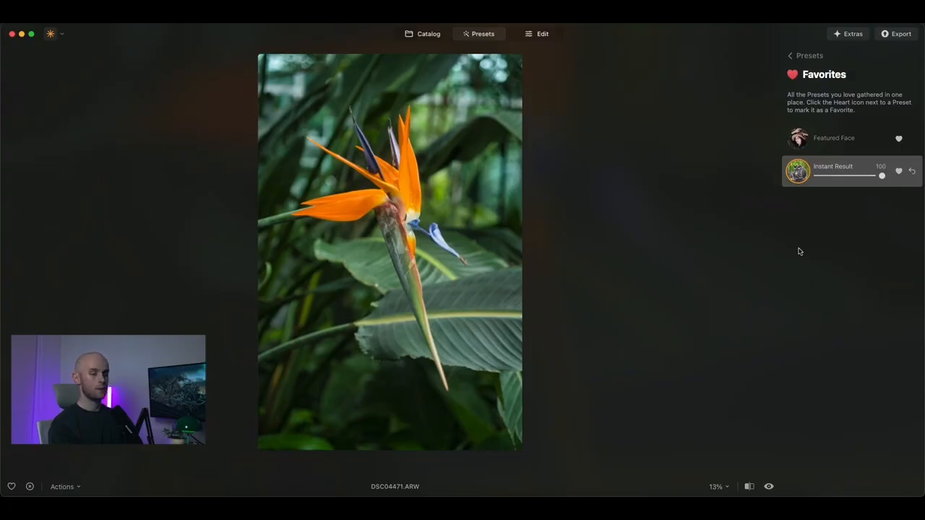
click(799, 56)
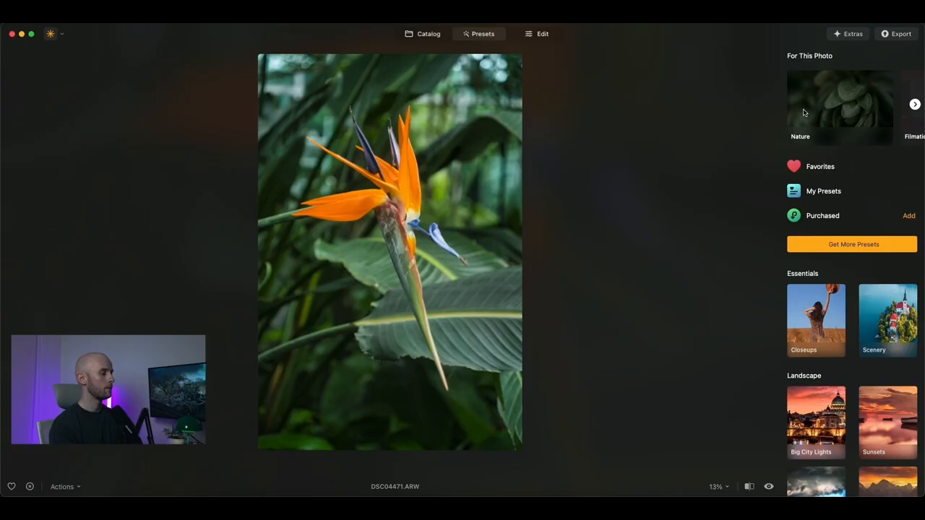
Review the edits made by the preset in Edit mode and try adjusting the Enhance Accent and a Landscape setting.
click(540, 36)
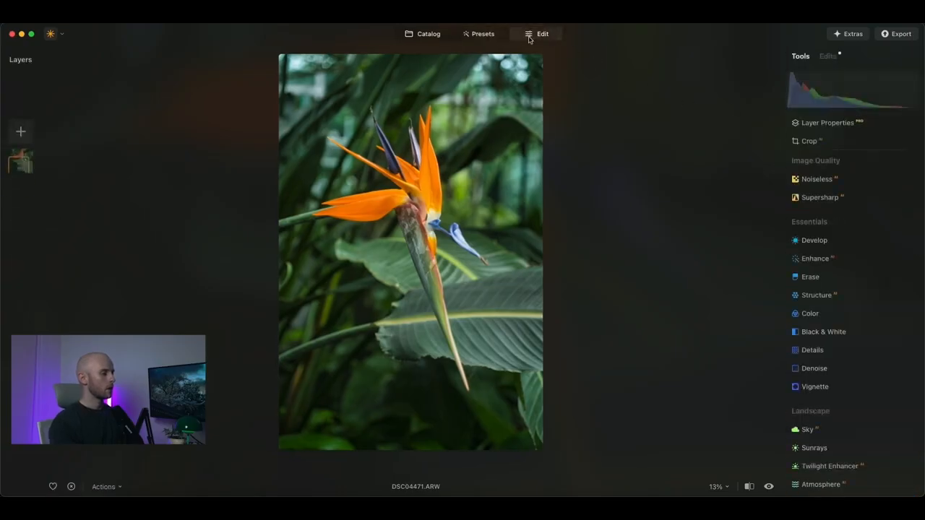
click(822, 59)
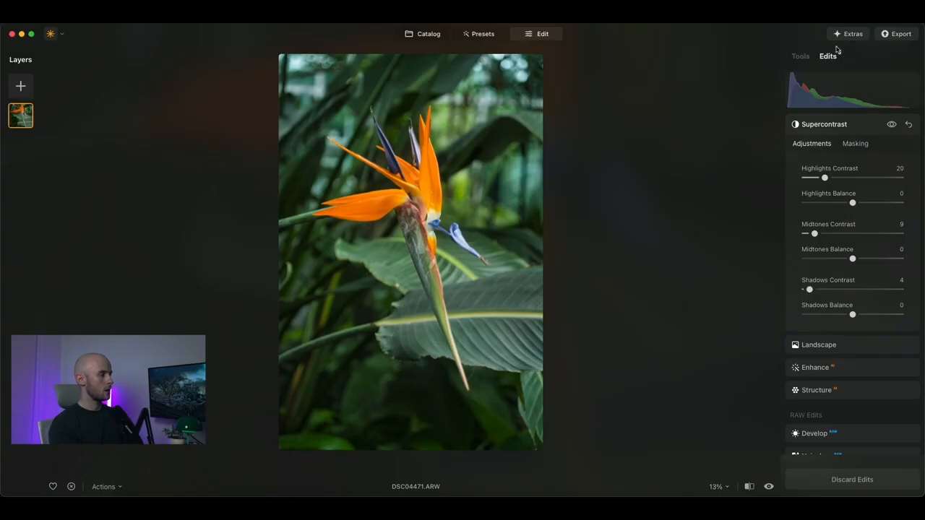
click(860, 125)
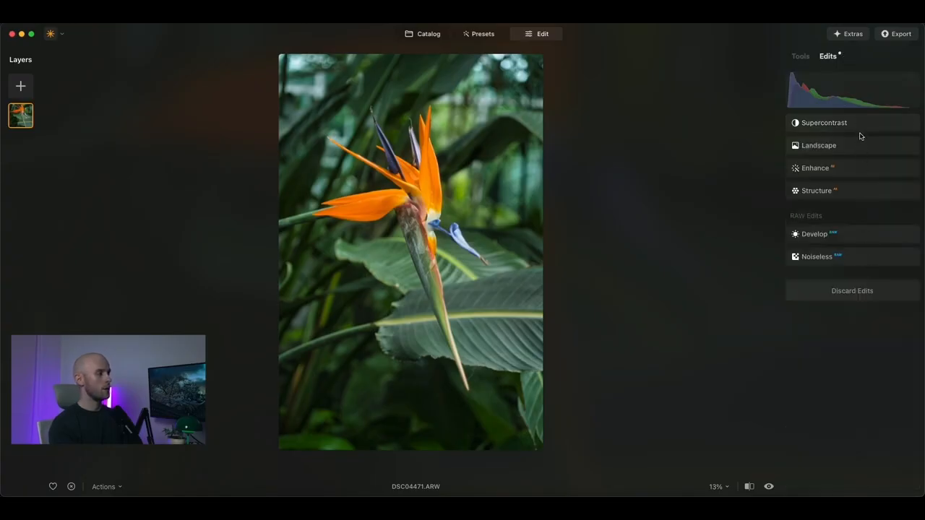
click(853, 170)
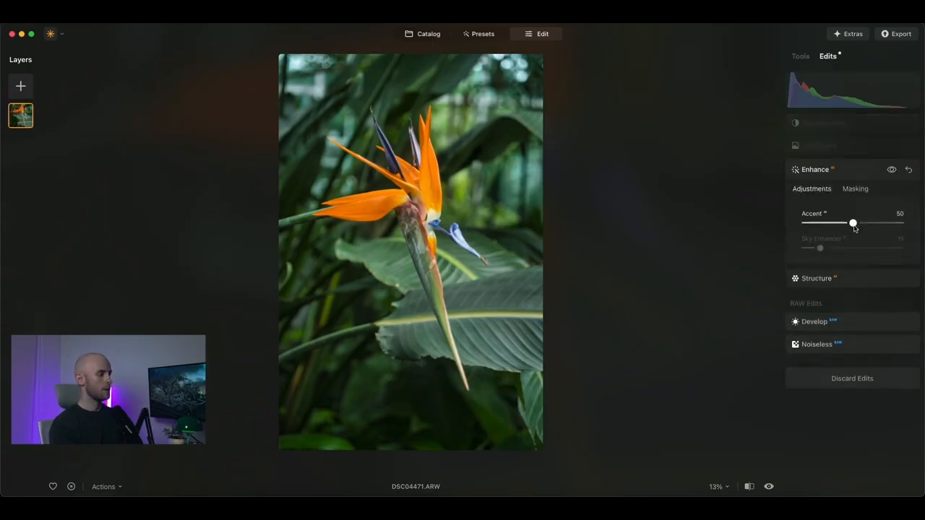
mouse_move(852, 223)
mouse_down()
mouse_move(804, 222)
mouse_move(850, 222)
mouse_up()
click(849, 149)
drag(811, 225, 836, 226)
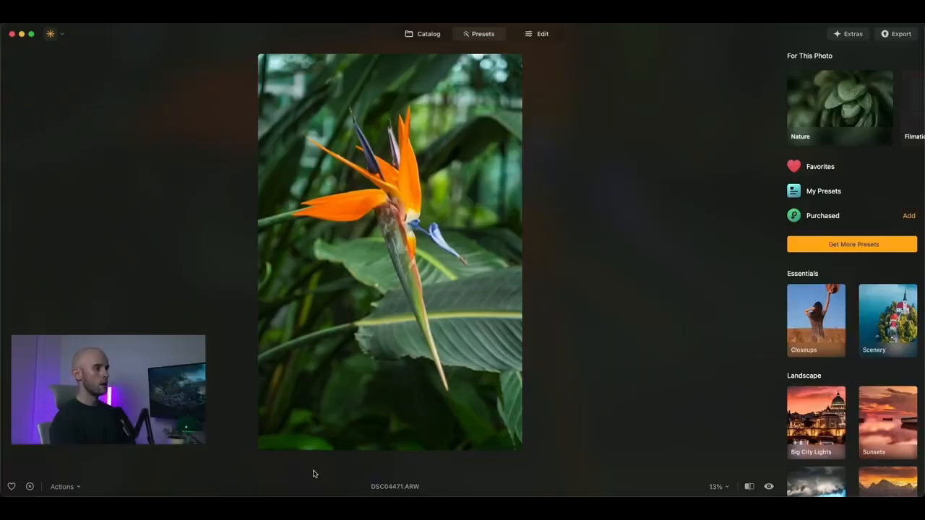
Revert the photo to its original and reapply the Instant Result preset from Favorites.
click(65, 487)
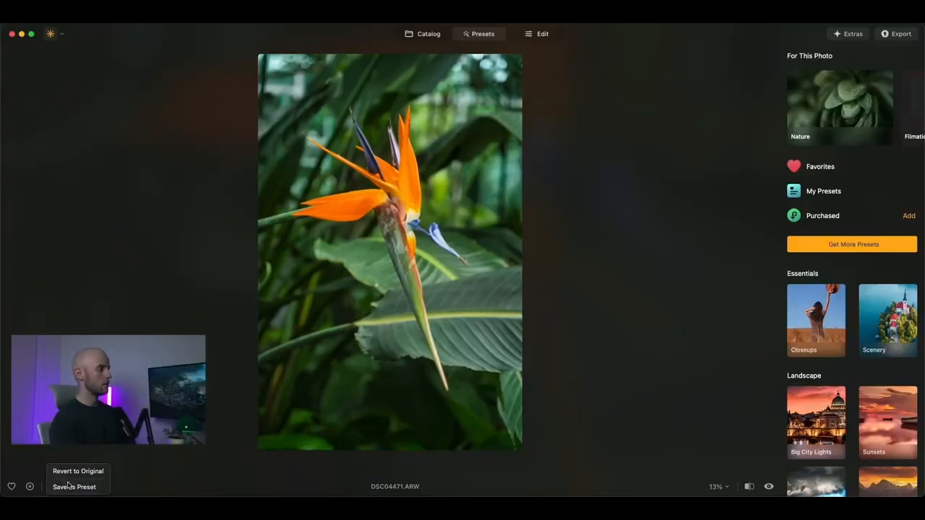
click(78, 471)
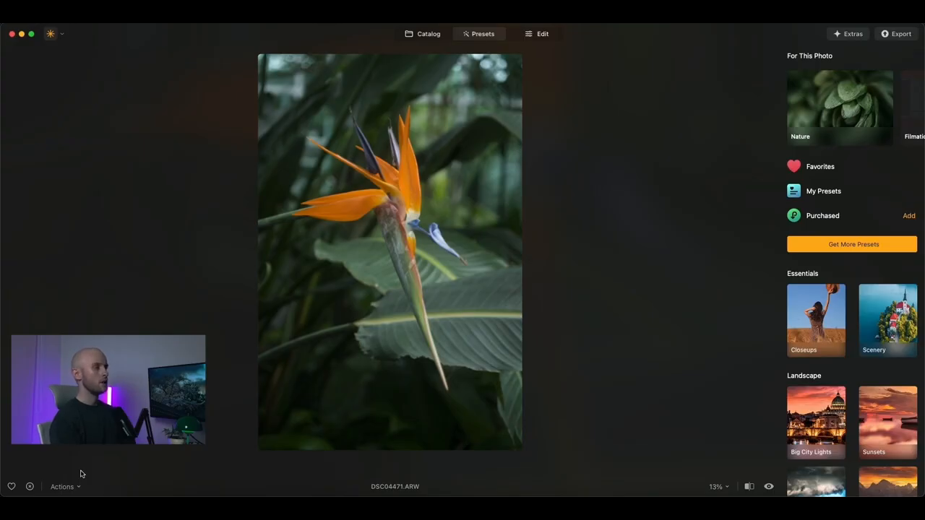
click(832, 169)
click(835, 174)
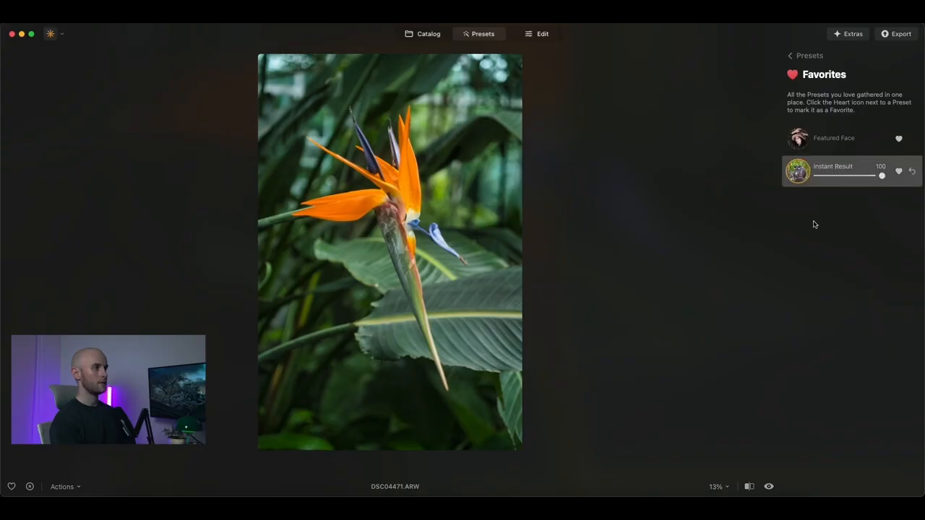
Compare the flower photo before and after the preset, using the split view and the original-image toggle.
click(749, 486)
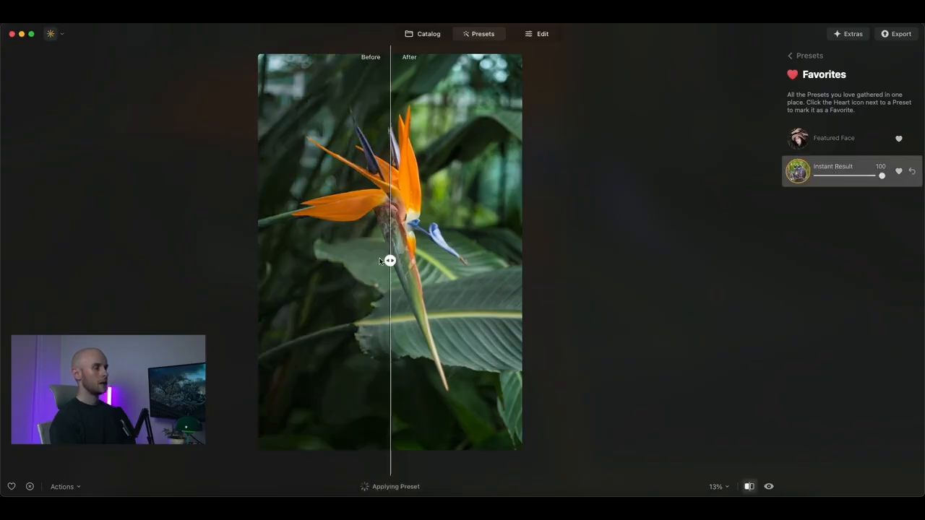
drag(395, 261, 392, 282)
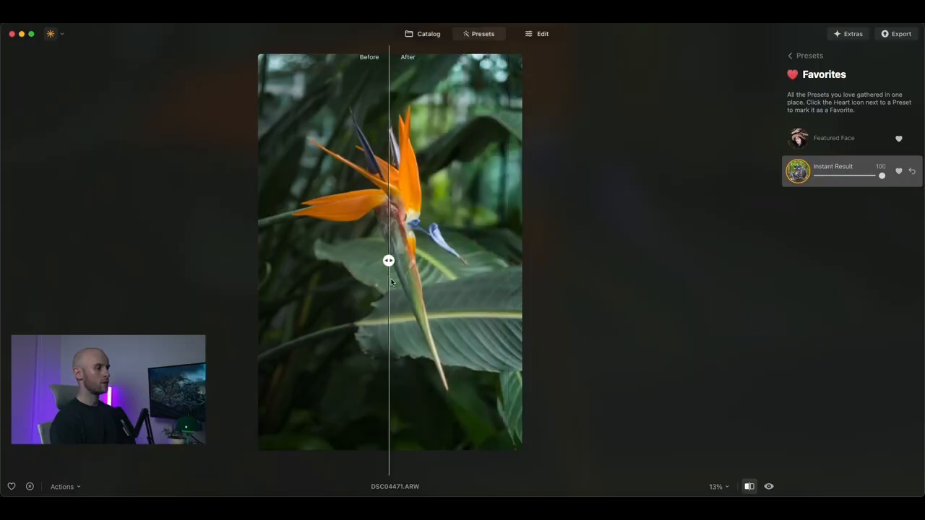
click(769, 487)
click(769, 487)
click(769, 487)
click(768, 487)
click(769, 487)
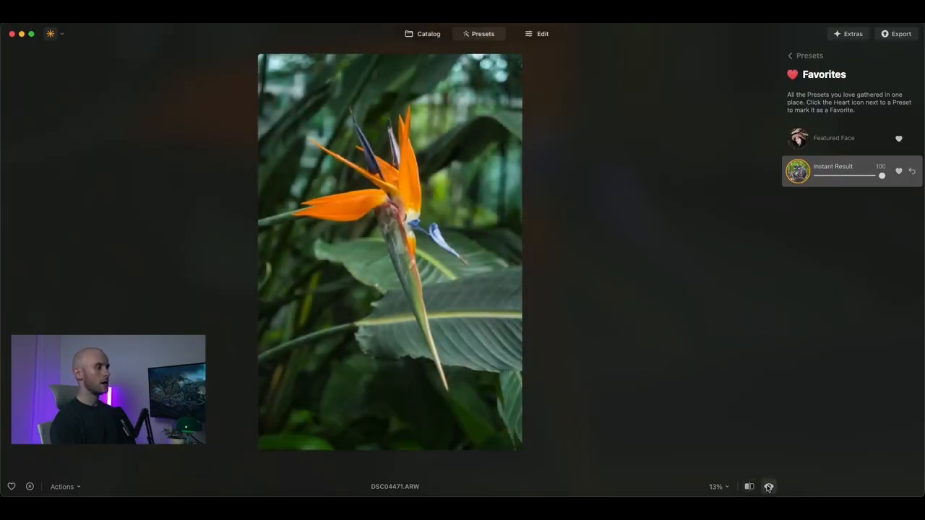
Zoom the flower photo to 50% to examine its details.
click(717, 486)
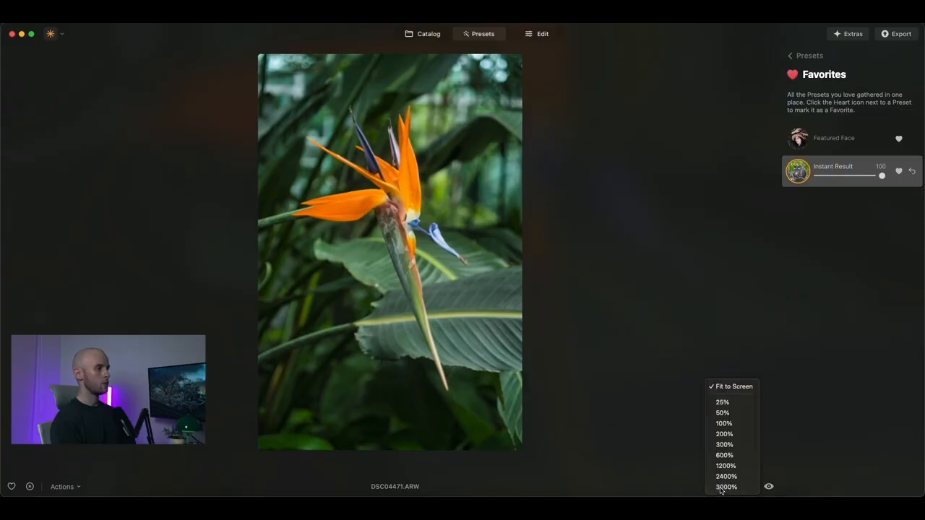
click(724, 412)
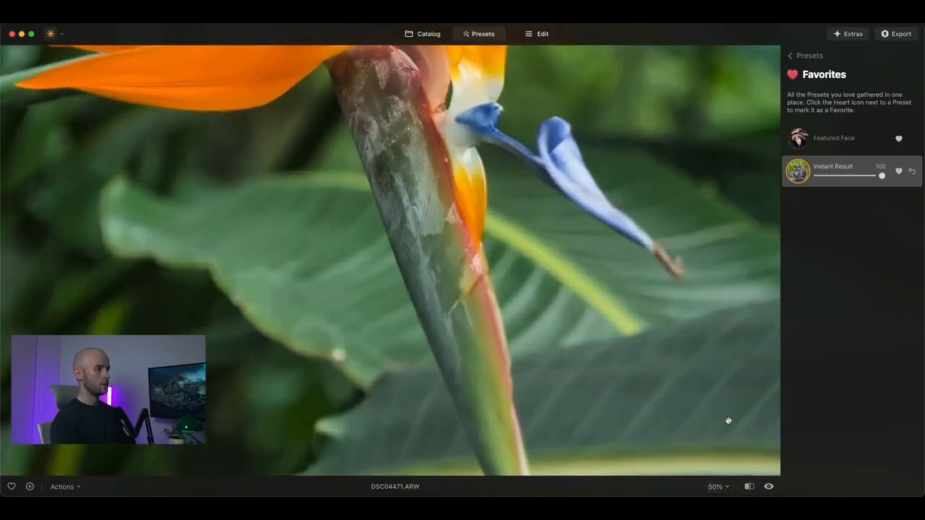
Zoom the flower photo out to 25%, then fit the whole image to the screen.
click(724, 487)
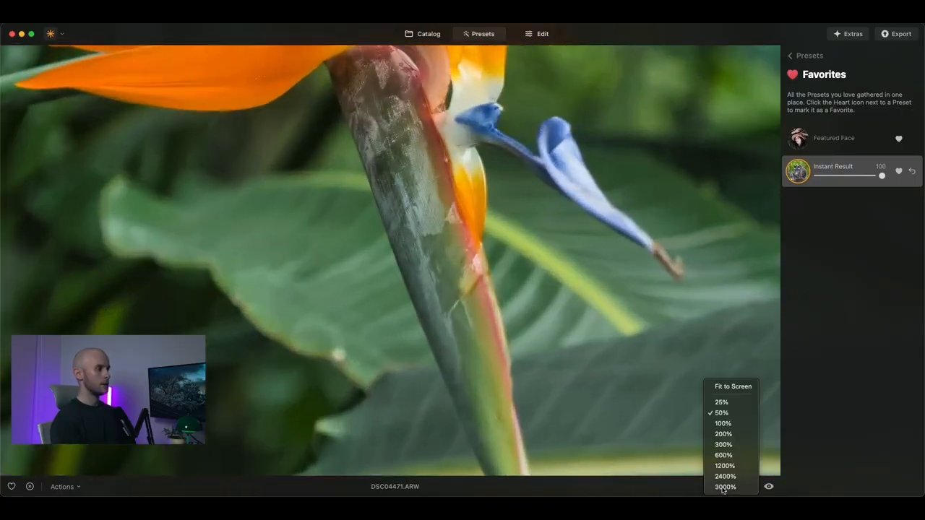
click(724, 402)
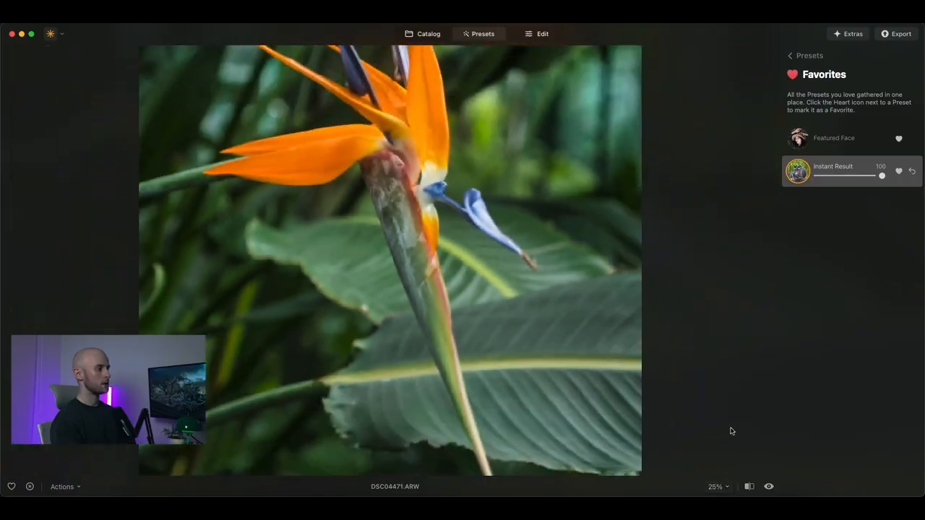
click(725, 487)
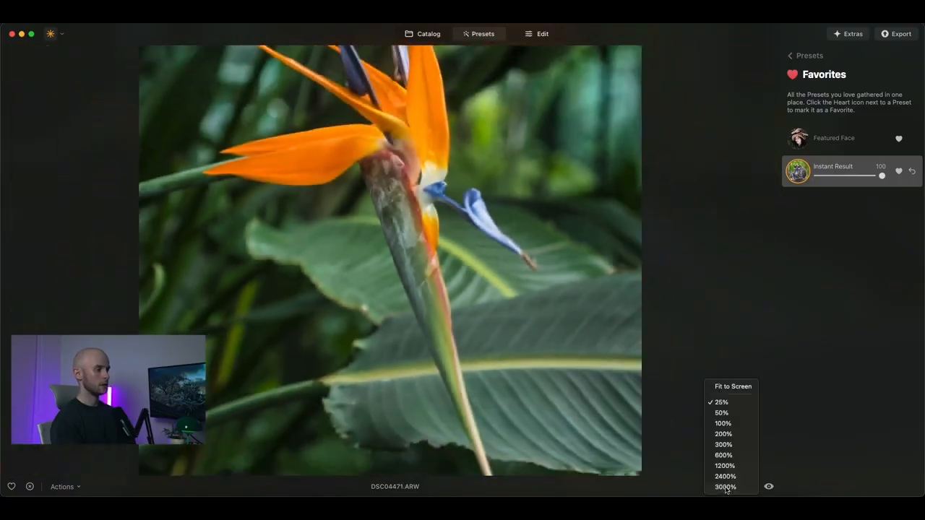
click(733, 389)
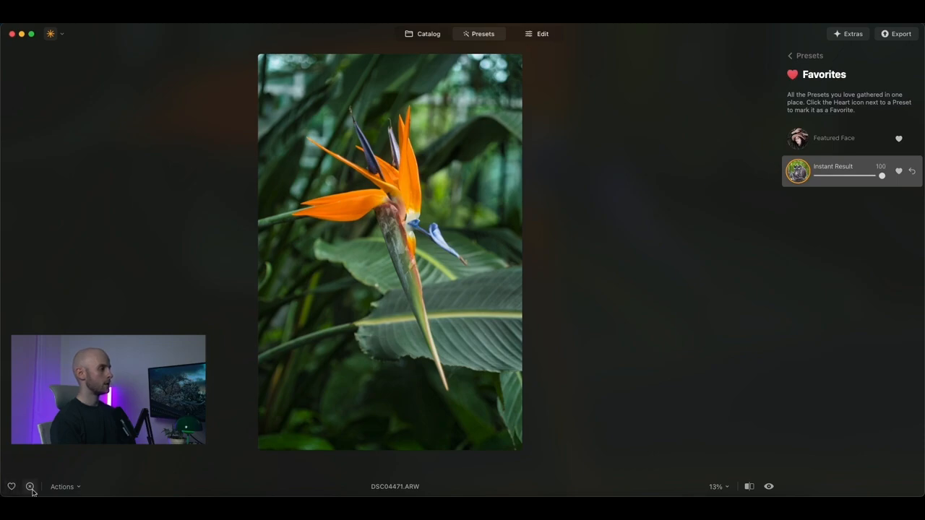
Revert the flower photo to its original, unedited state.
click(71, 486)
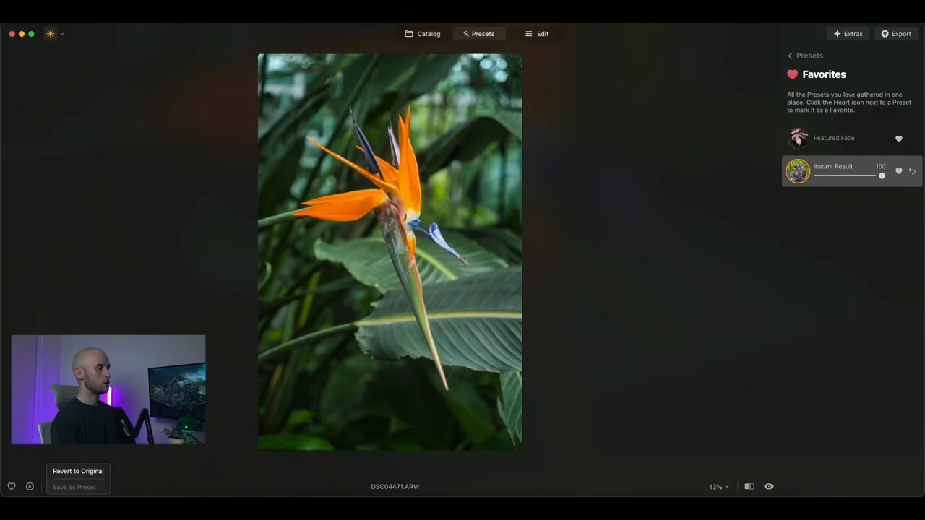
click(91, 471)
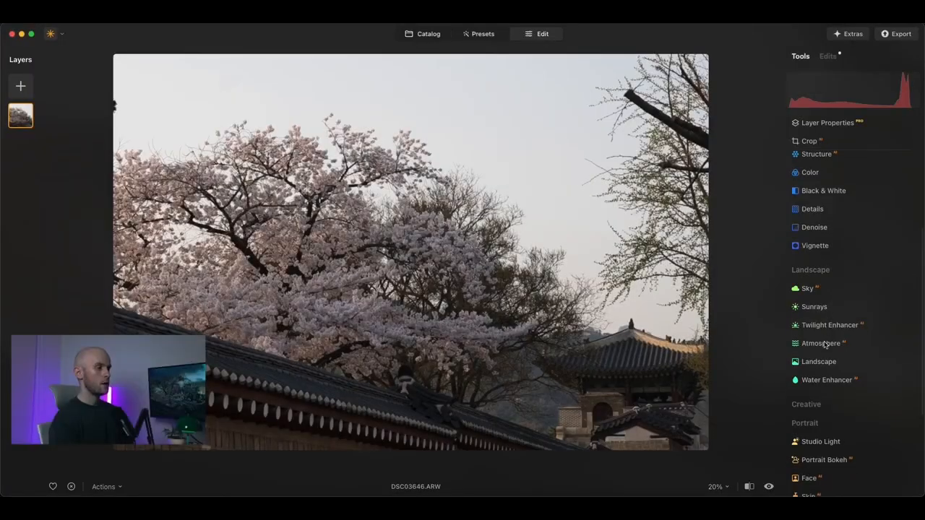
In the Develop tool's Light settings, set Exposure to -0.09, Smart Contrast to 17, Highlights to -29 and Shadows to 9.
scroll(824, 345, down, 5)
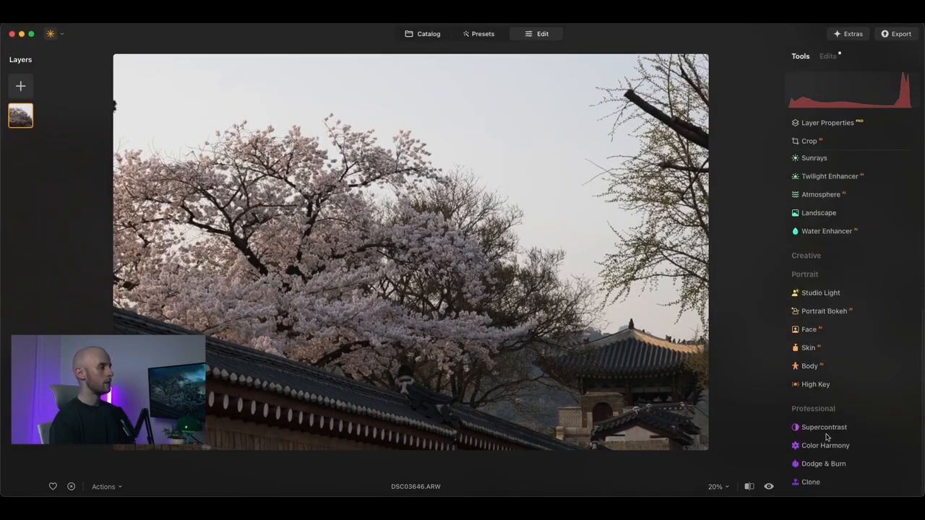
scroll(828, 325, up, 5)
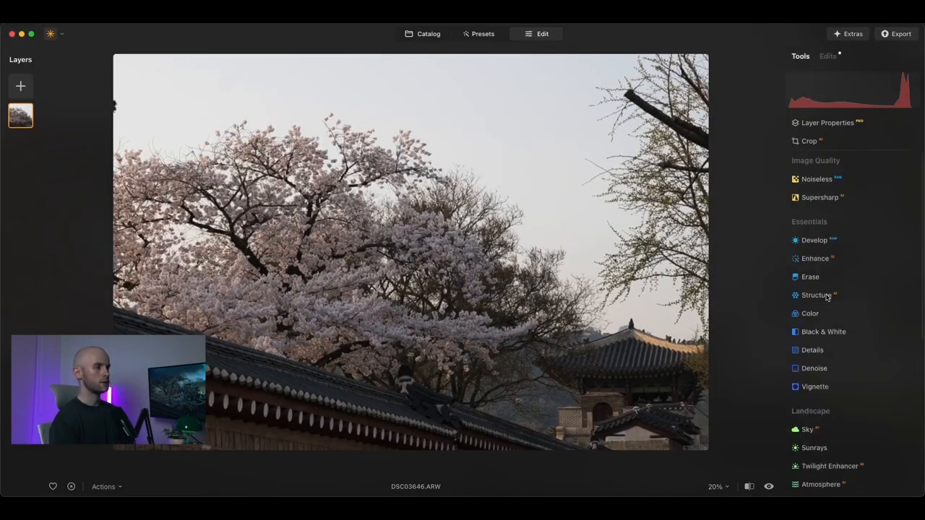
click(834, 242)
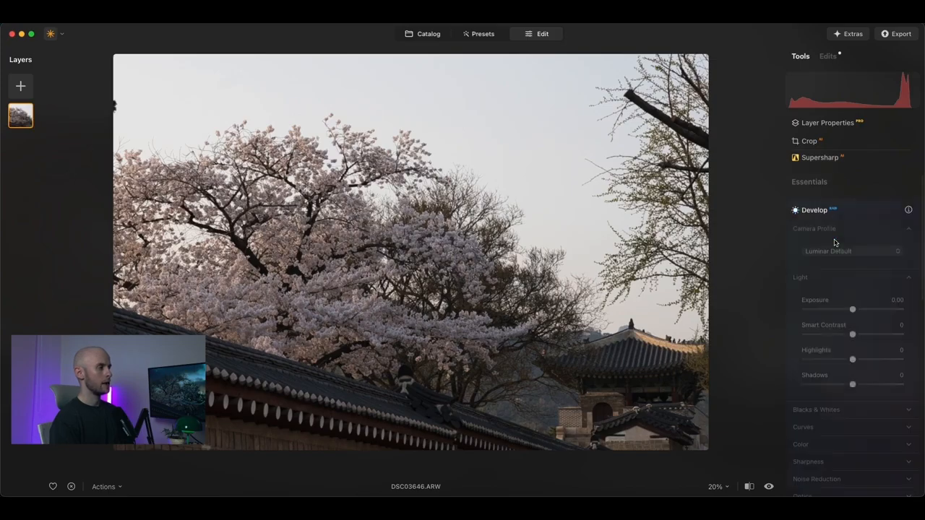
scroll(834, 242, down, 2)
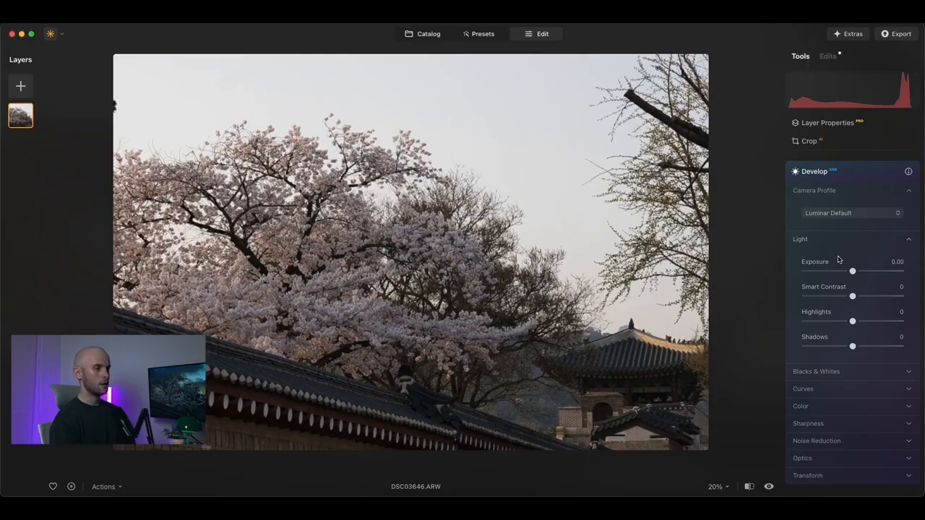
drag(868, 298, 858, 347)
drag(853, 273, 851, 273)
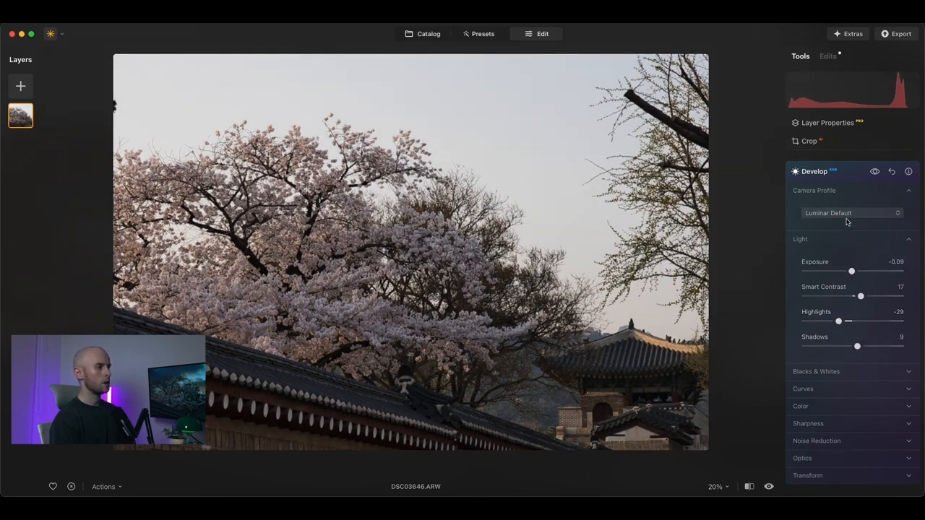
Shape the Develop master curve into a gentle S-curve with three inner points, a raised black point and a lowered white point.
click(849, 238)
click(833, 275)
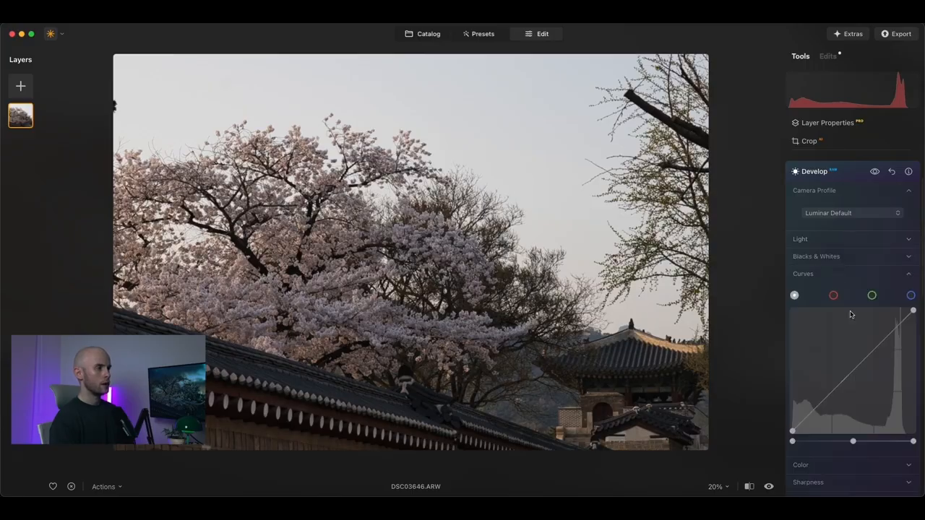
click(894, 323)
drag(895, 323, 891, 321)
drag(823, 397, 826, 394)
click(847, 362)
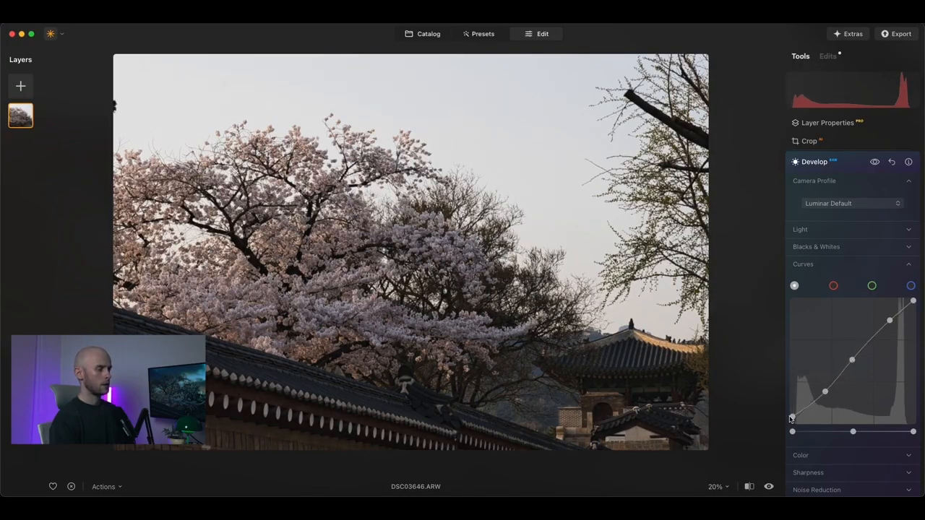
drag(913, 301, 913, 308)
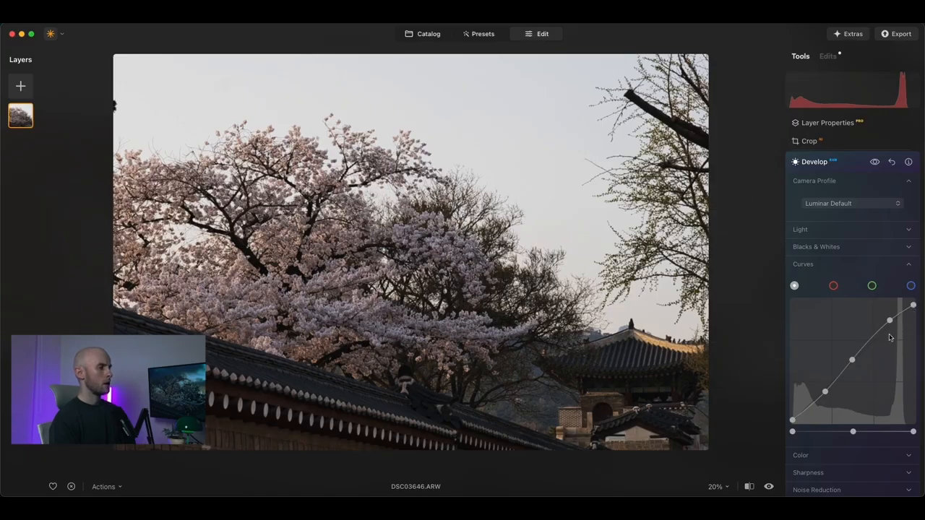
Set the Develop tool's Sharpen amount to 10.
click(858, 266)
click(835, 300)
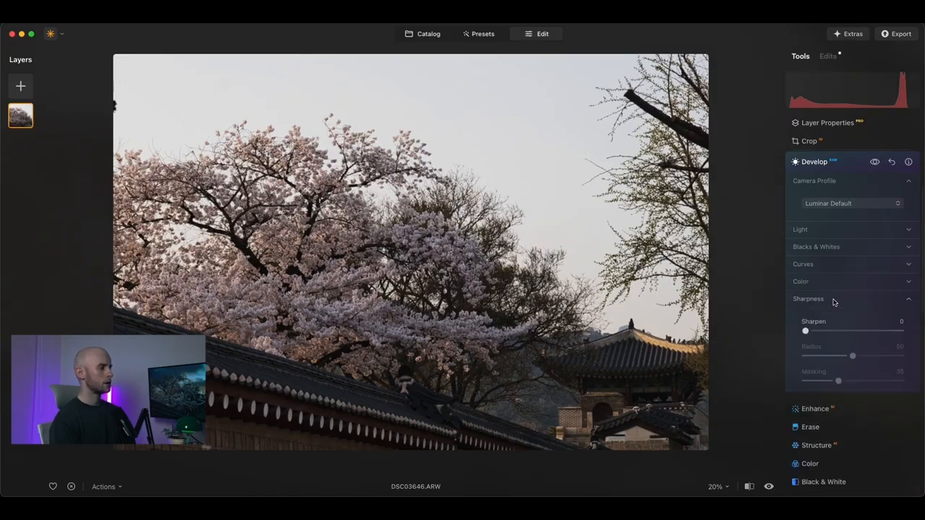
drag(805, 330, 815, 331)
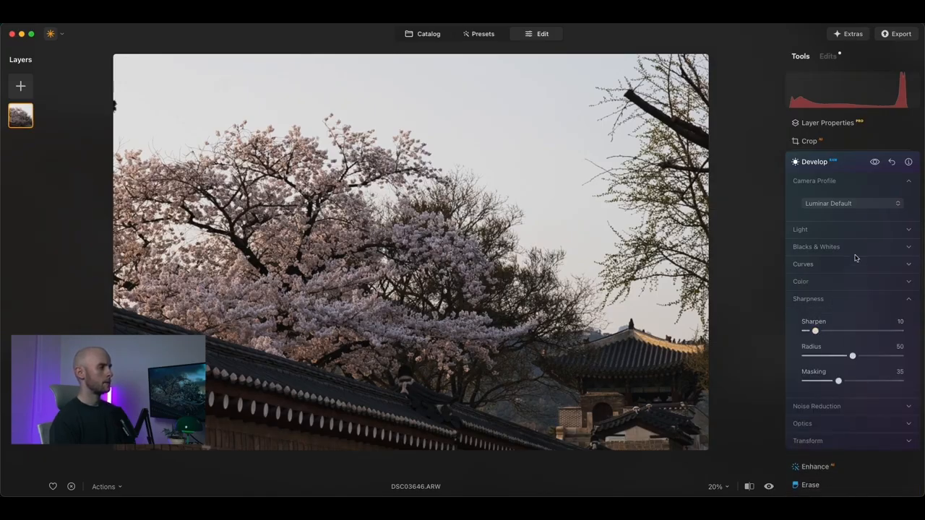
click(849, 300)
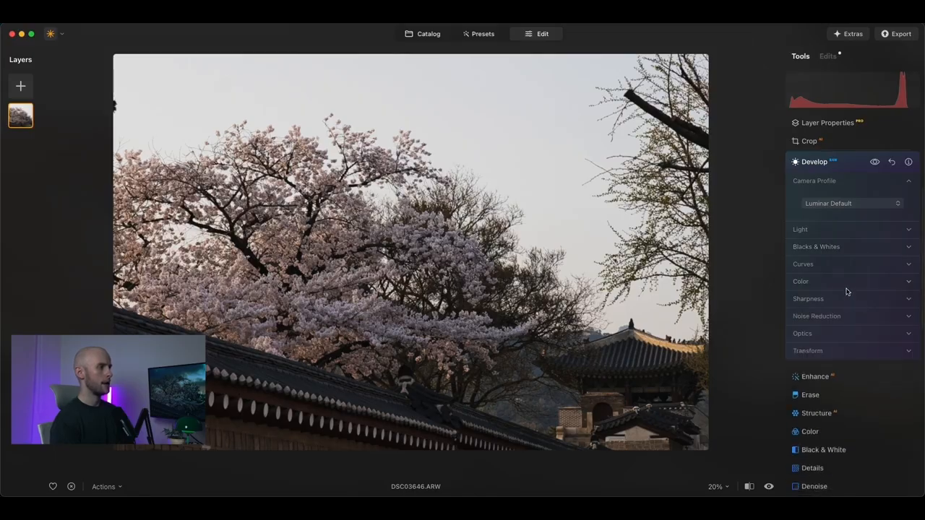
In Develop's Color settings, set the white balance temperature to 6261 and Vibrance to 28.
click(836, 281)
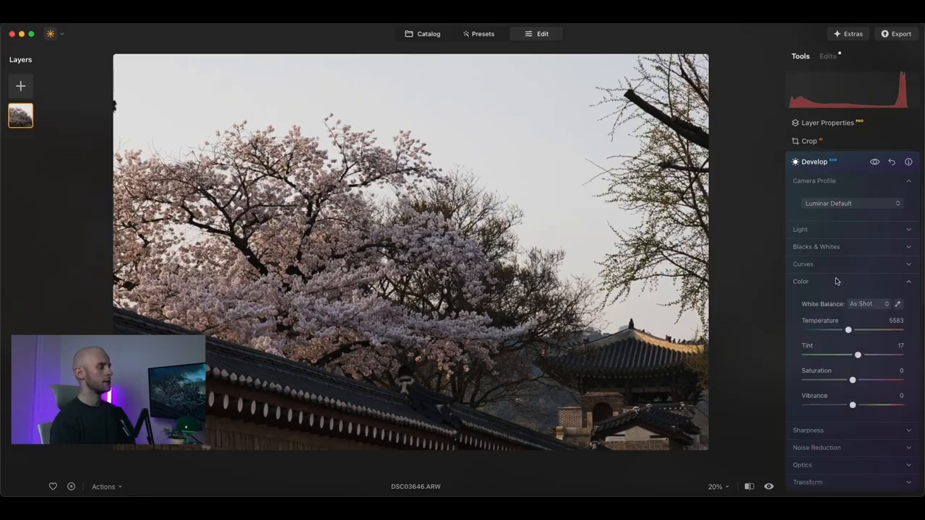
mouse_move(842, 330)
mouse_down()
mouse_move(858, 330)
mouse_move(850, 330)
mouse_up()
drag(852, 406, 867, 407)
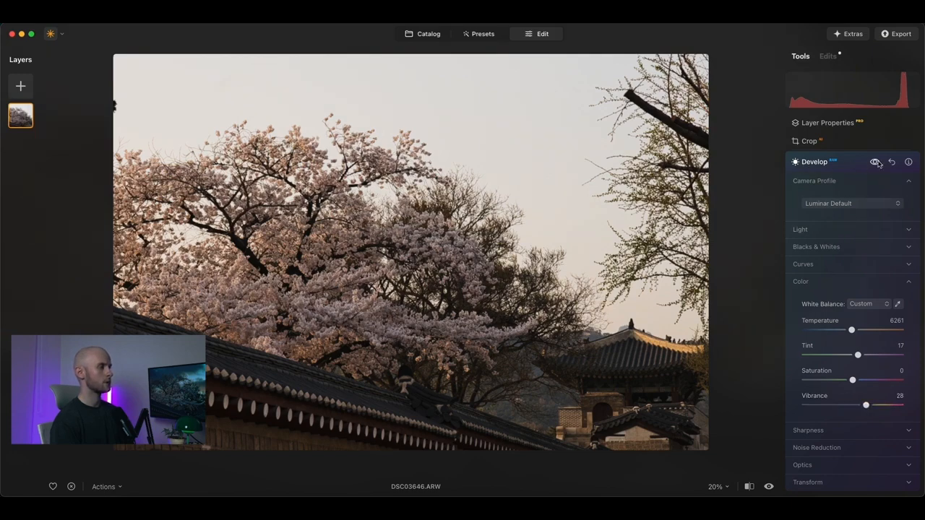
click(804, 161)
Erase the small dark object in the sky at the photo's left edge with a size 20 brush.
click(811, 276)
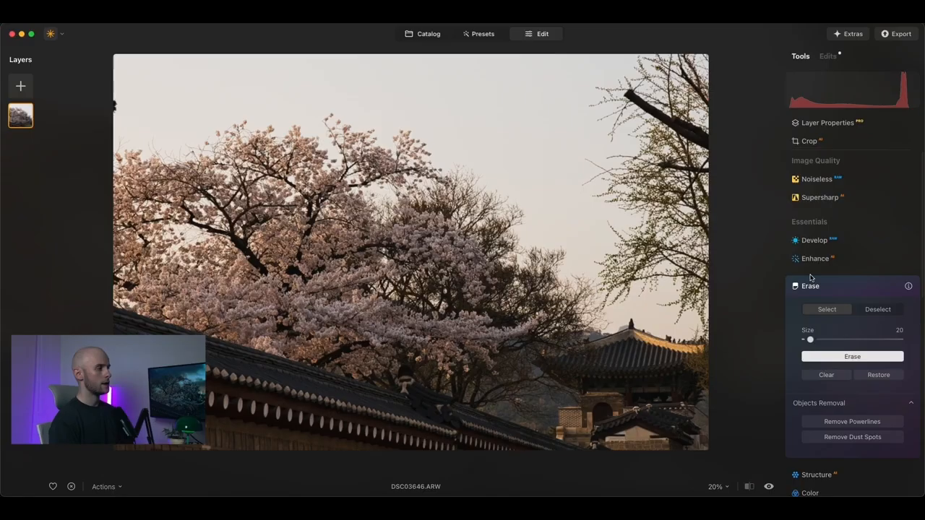
click(114, 109)
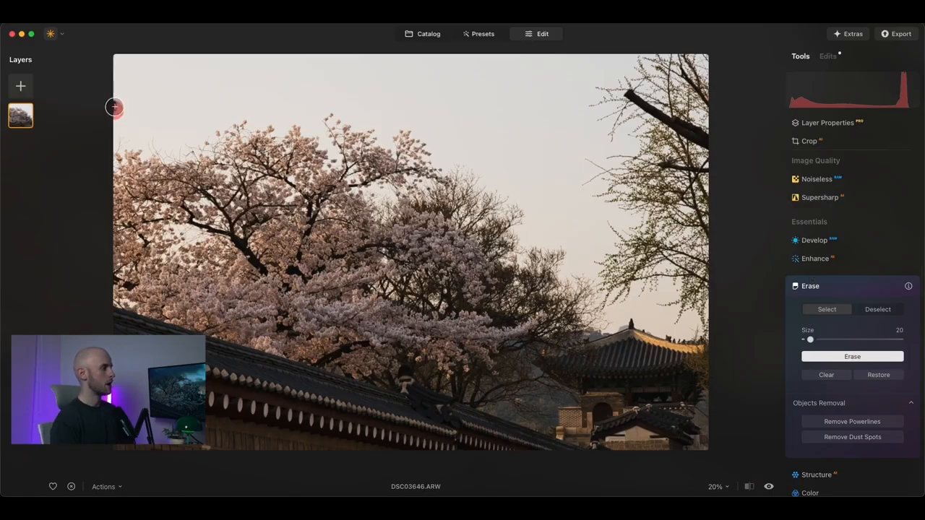
click(848, 359)
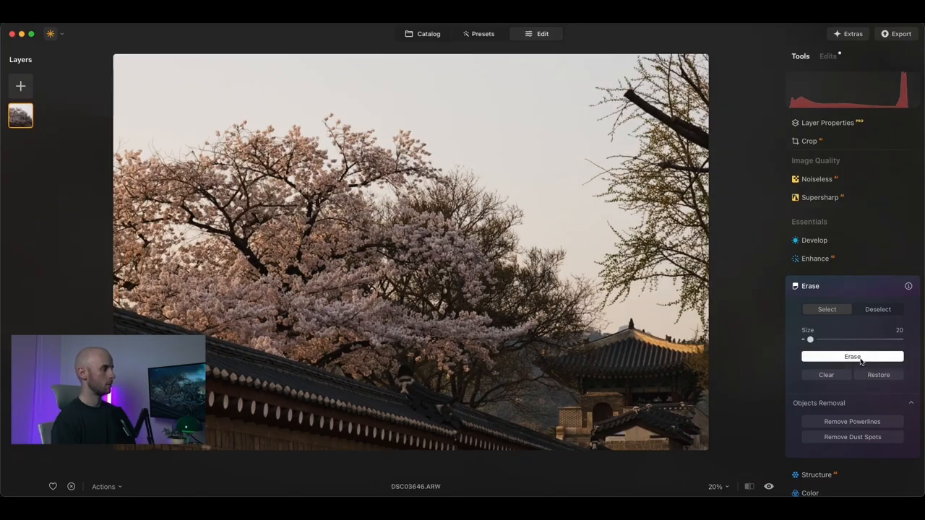
click(861, 290)
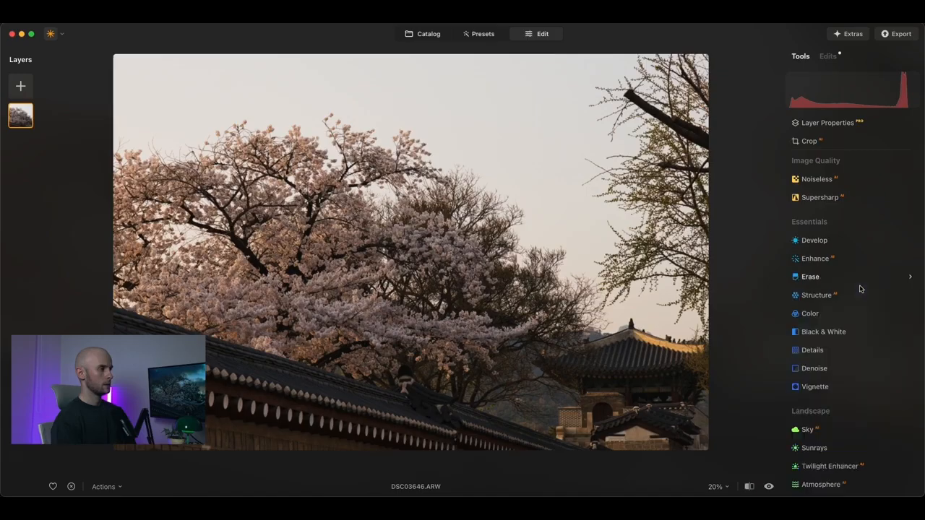
Shift the orange hue slightly toward red in the Color tool's HSL settings.
click(823, 318)
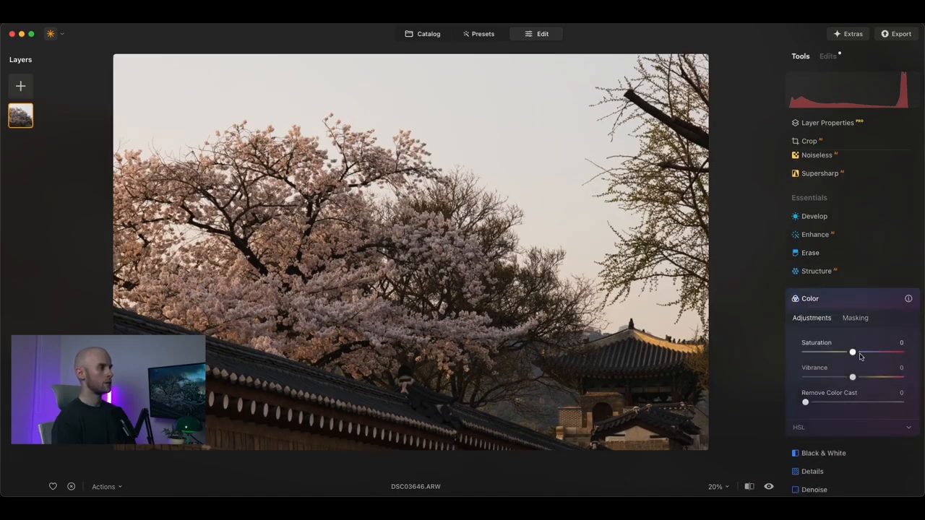
click(876, 431)
scroll(876, 434, down, 5)
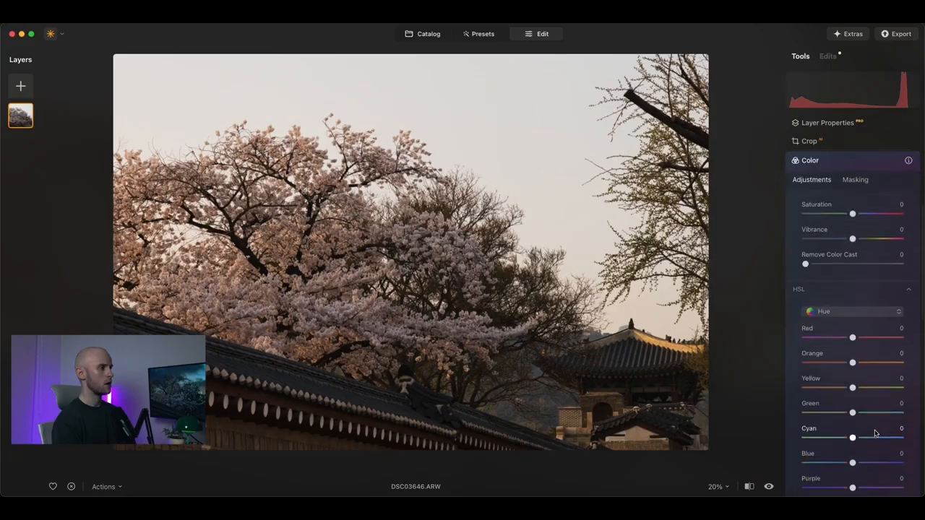
drag(852, 304, 845, 325)
Raise the orange saturation moderately and the orange luminance slightly in the HSL settings.
click(857, 253)
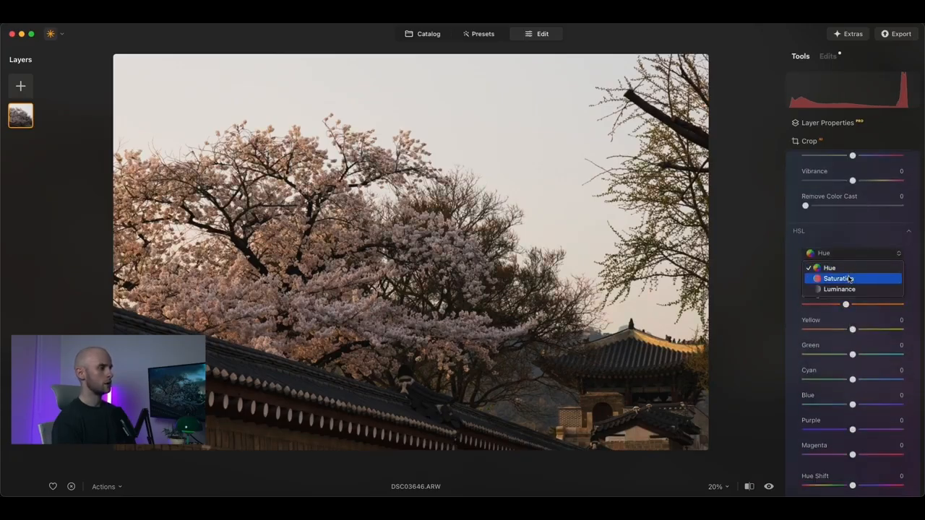
click(842, 277)
mouse_move(860, 305)
mouse_down()
mouse_move(888, 305)
mouse_move(872, 304)
mouse_up()
click(857, 253)
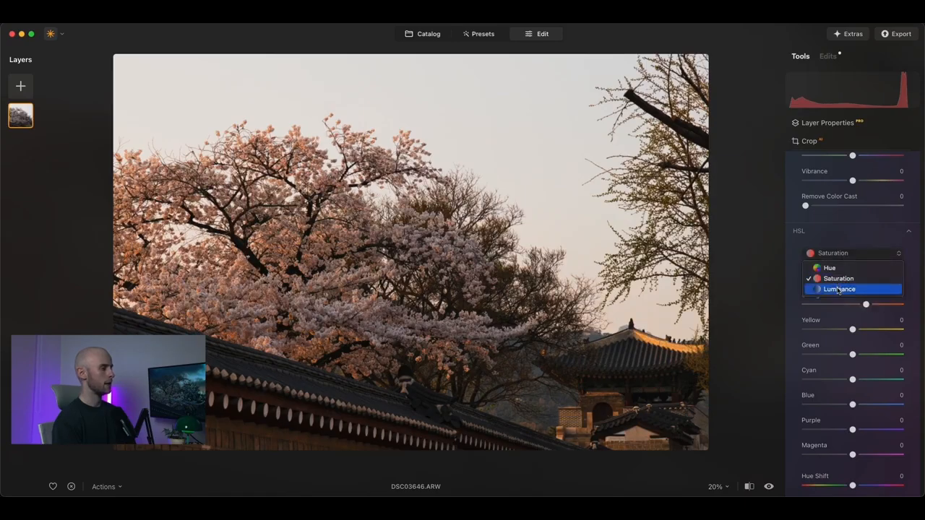
click(839, 289)
mouse_move(856, 307)
mouse_down()
mouse_move(847, 304)
mouse_move(877, 305)
mouse_move(861, 305)
mouse_up()
scroll(856, 274, up, 3)
click(849, 202)
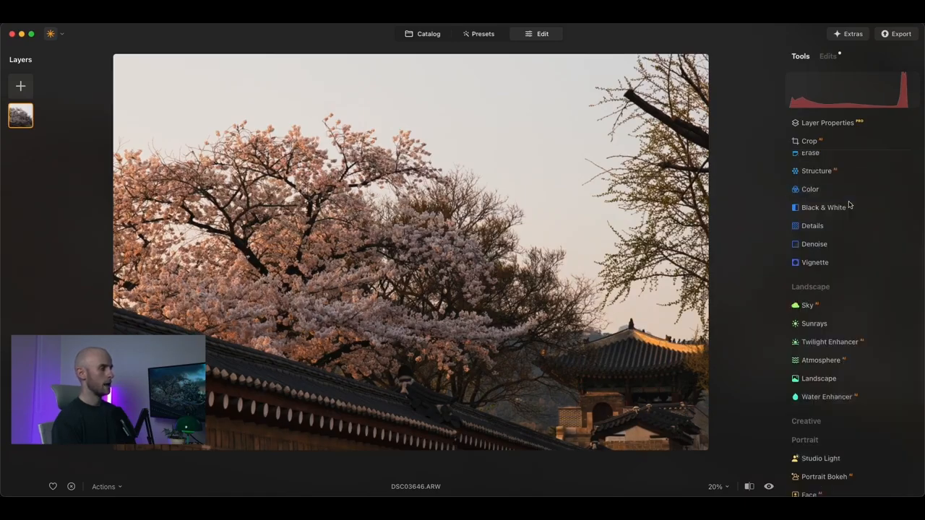
Add a vignette with an amount of -33 and preview the photo with and without it.
click(833, 266)
drag(851, 322, 827, 323)
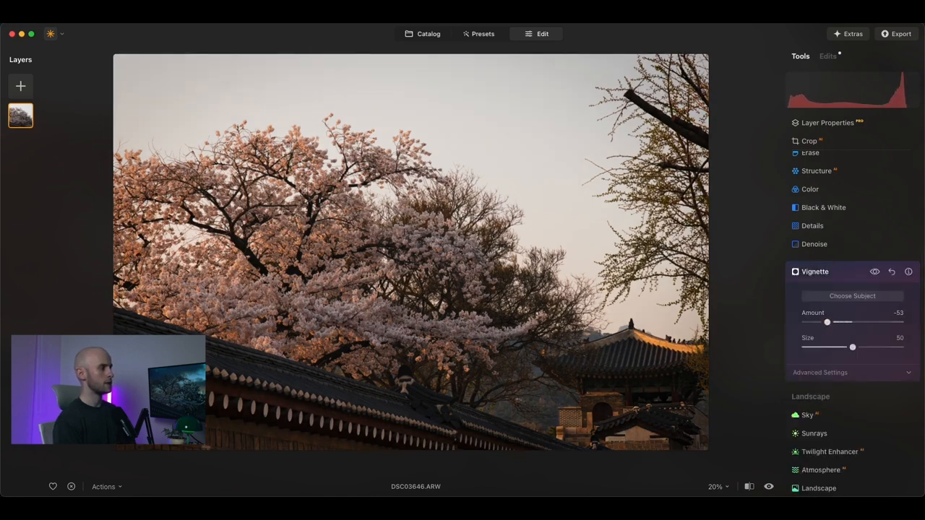
mouse_move(828, 323)
mouse_down()
mouse_move(841, 323)
mouse_move(804, 324)
mouse_move(898, 323)
mouse_move(837, 322)
mouse_up()
click(876, 273)
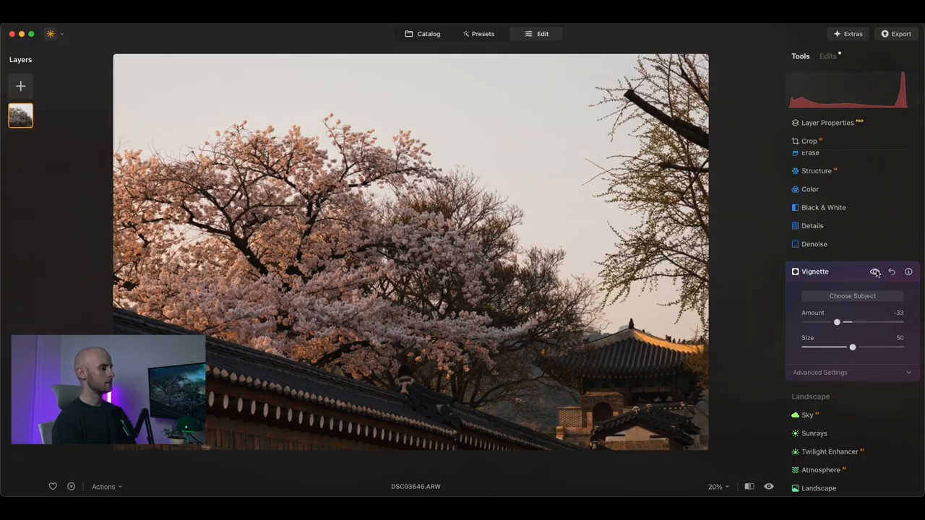
click(855, 274)
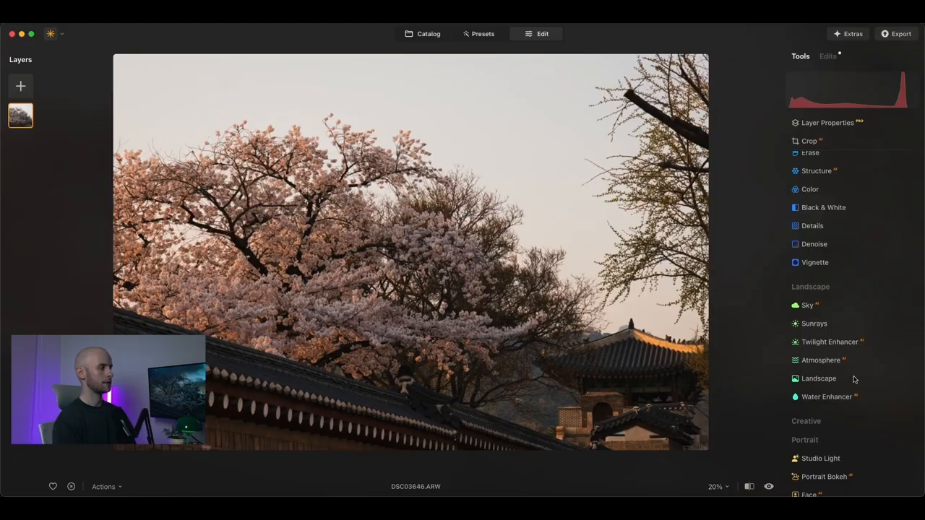
In the Landscape tool, set Golden Hour to 42 and Foliage Enhancer to 30.
click(819, 379)
scroll(838, 361, down, 2)
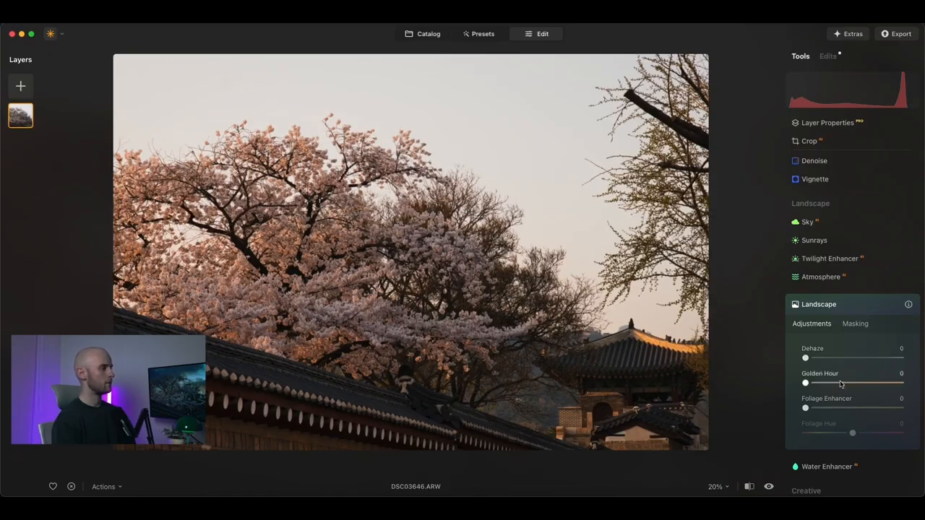
drag(841, 384, 850, 383)
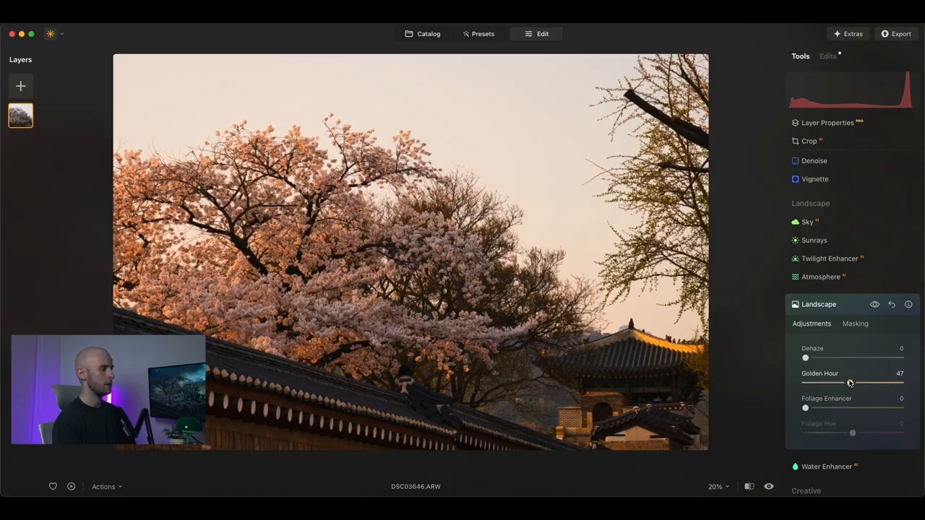
drag(848, 383, 834, 407)
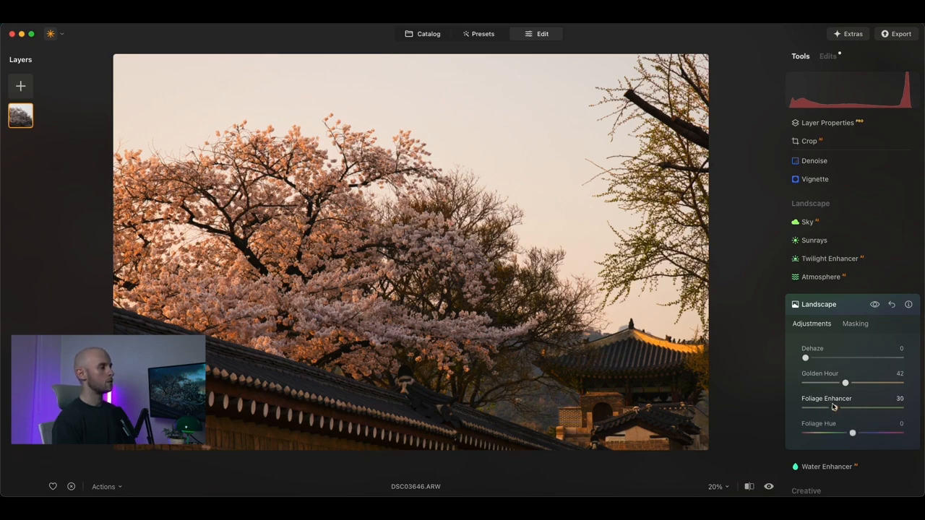
click(842, 305)
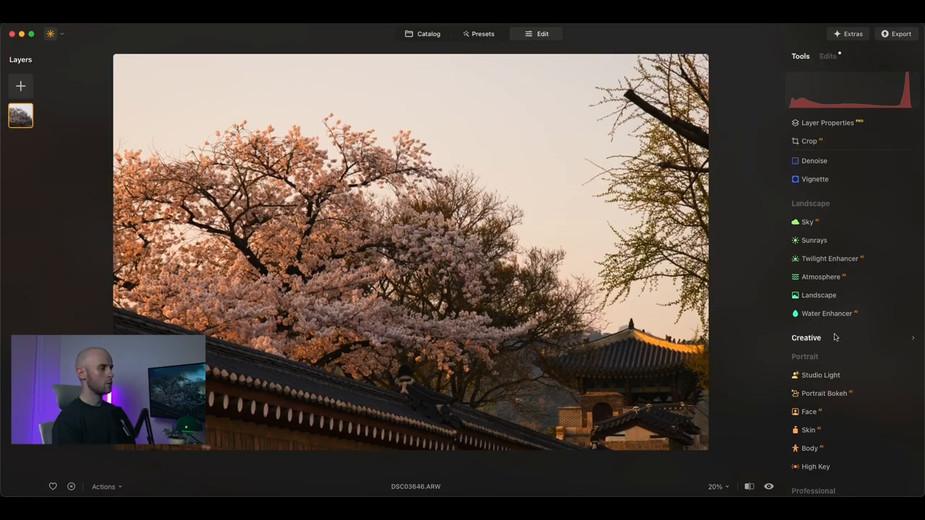
Add film grain to the photo with an amount of 11.
click(835, 337)
scroll(834, 336, down, 2)
scroll(835, 337, down, 2)
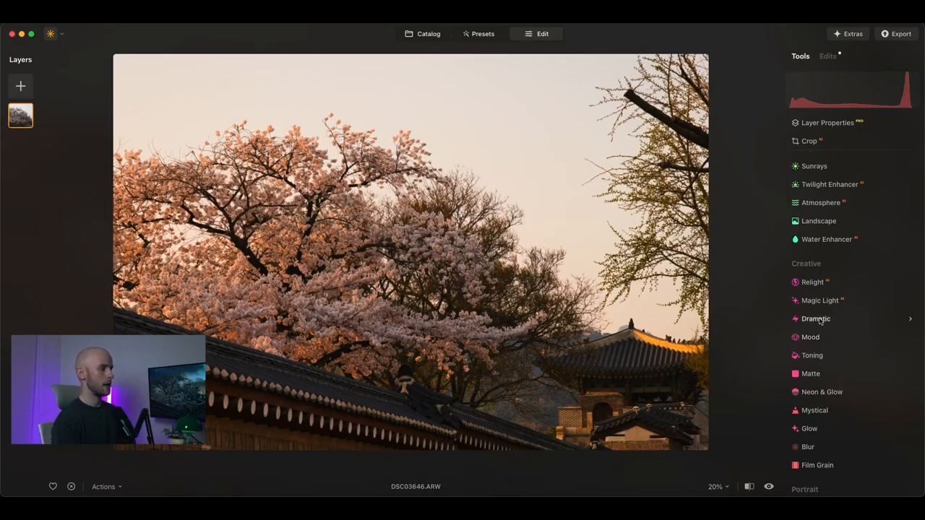
click(817, 465)
mouse_move(804, 459)
mouse_down()
mouse_move(822, 461)
mouse_move(813, 468)
mouse_up()
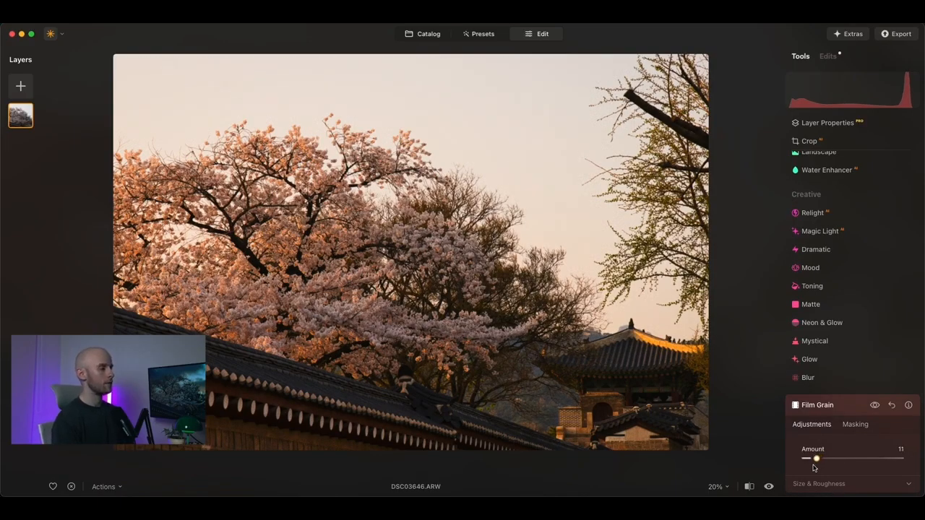
click(854, 407)
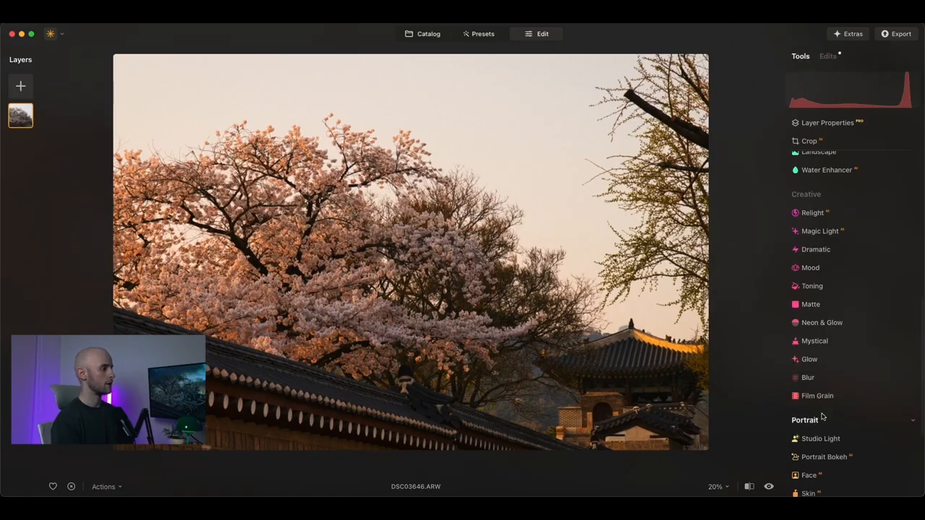
In the Color Harmony tool, set the Split Color Warmth to Warm 4 and Cool 5.
scroll(822, 417, down, 3)
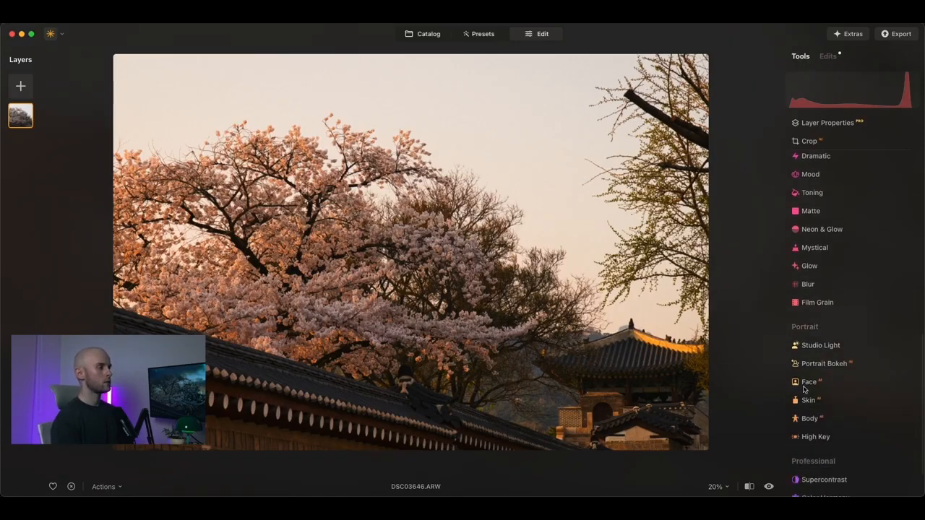
scroll(840, 360, down, 2)
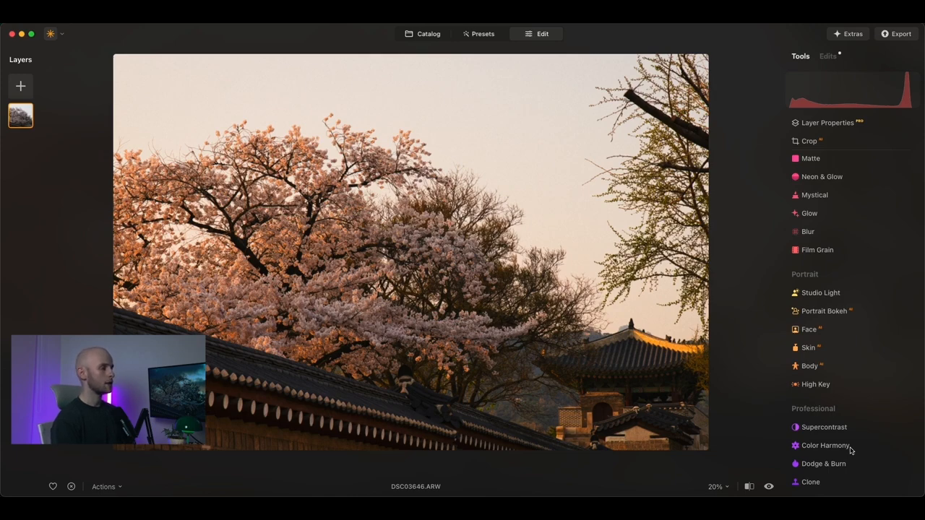
click(825, 445)
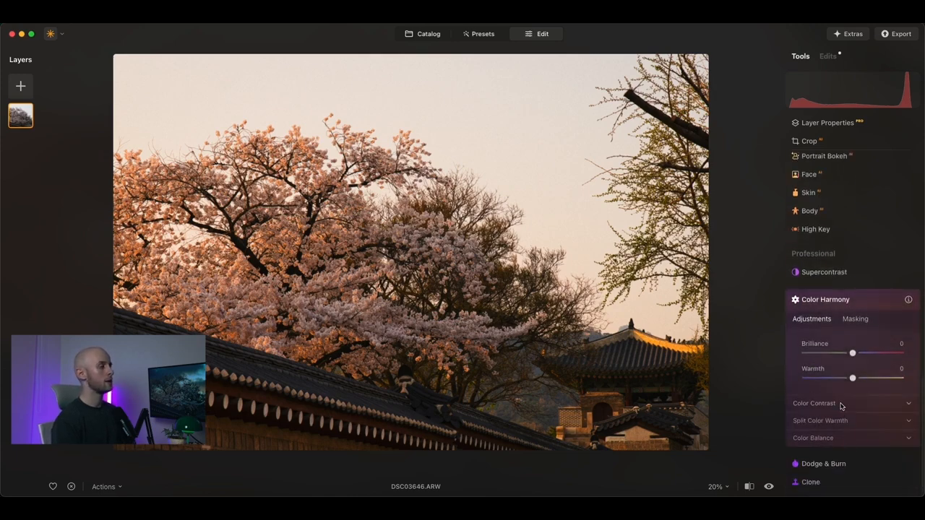
click(841, 404)
click(843, 421)
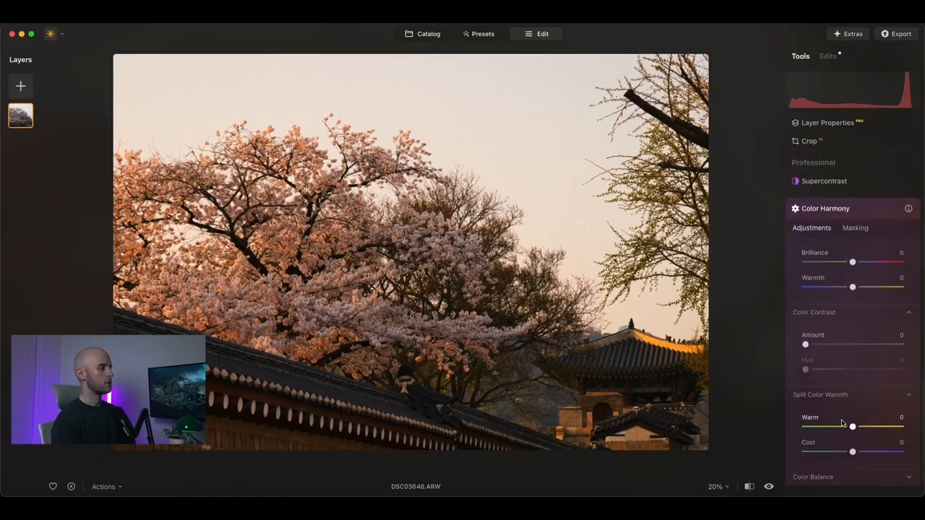
click(842, 439)
mouse_move(852, 319)
mouse_down()
mouse_move(873, 330)
mouse_move(795, 352)
mouse_move(854, 332)
mouse_move(814, 359)
mouse_move(855, 356)
mouse_up()
Set the Color Balance for the shadows to Cyan-Red -9, Magenta-Green 2 and Yellow-Blue 2.
scroll(853, 362, down, 2)
drag(853, 389, 849, 391)
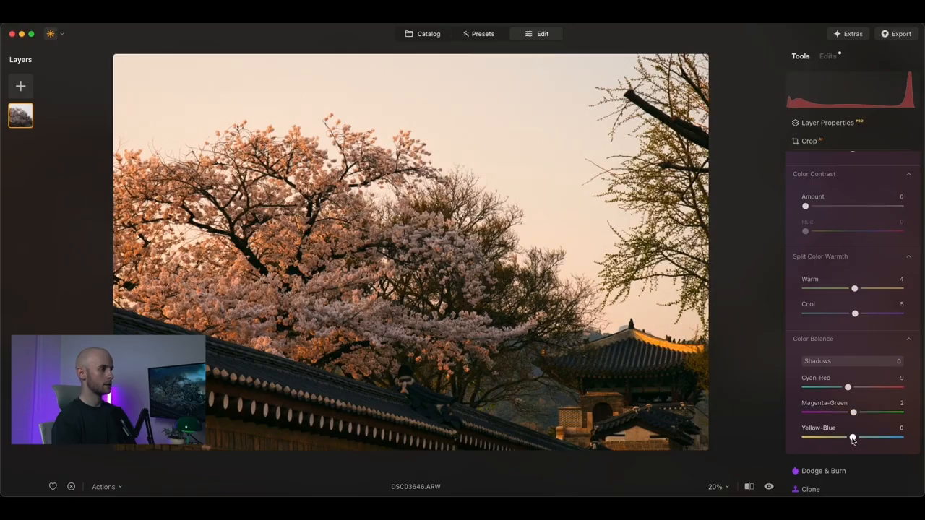
drag(853, 440, 854, 438)
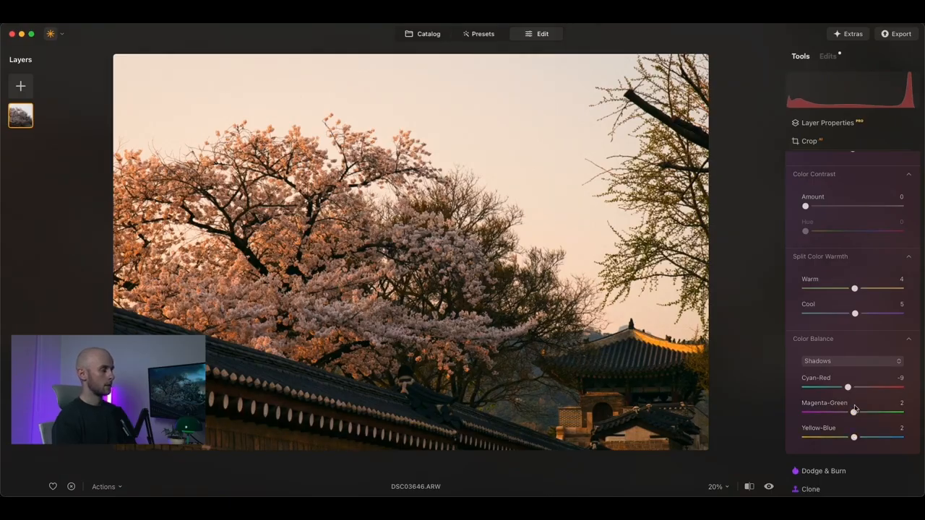
Adjust the midtones Color Balance with Cyan-Red at -6, Yellow-Blue at 8 and a fine-tuned Magenta-Green.
click(851, 361)
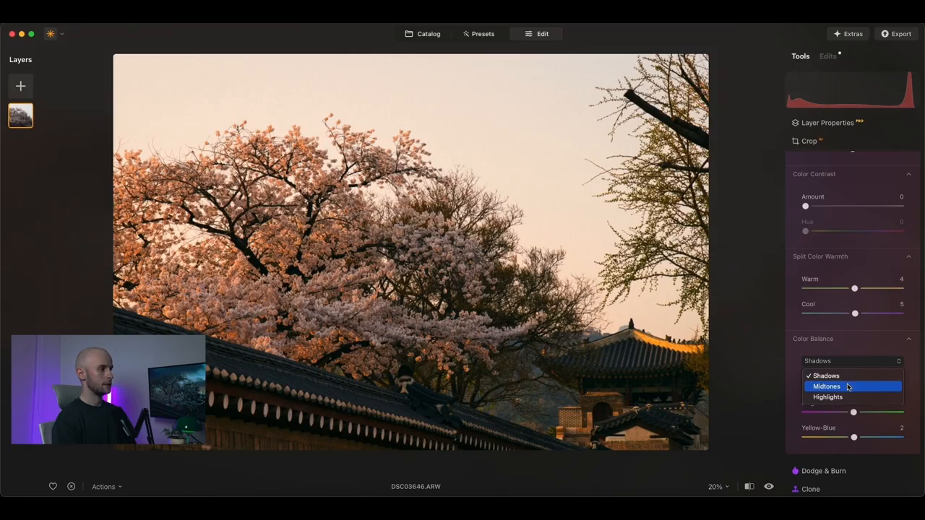
click(848, 385)
drag(853, 387, 849, 388)
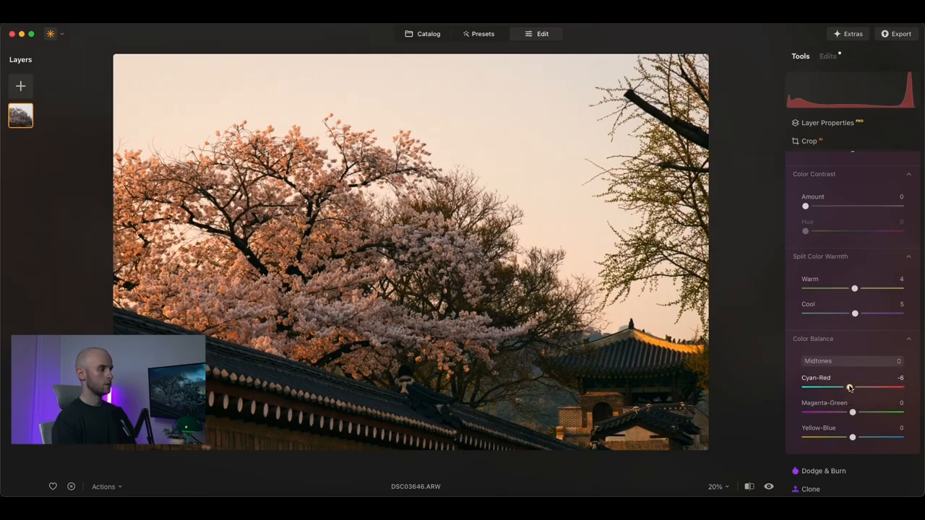
drag(853, 437, 855, 411)
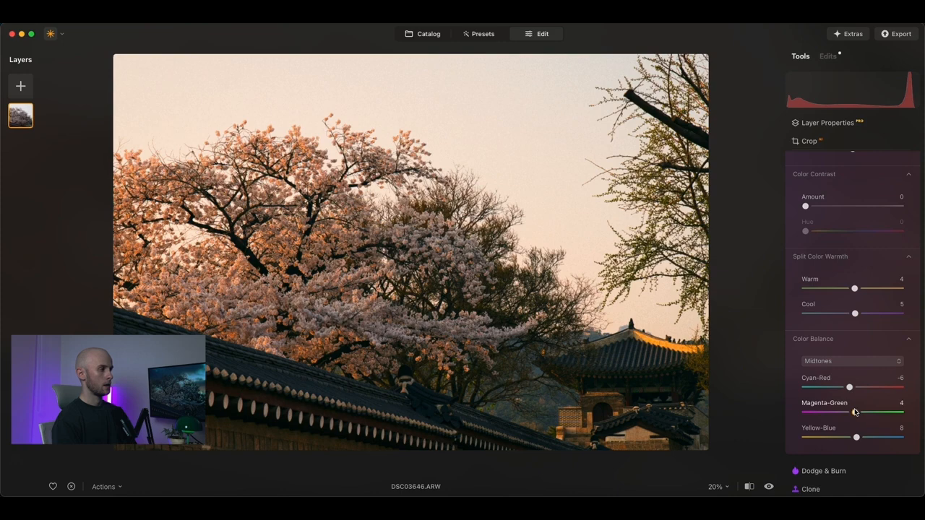
Shift the highlights Color Balance slightly toward red and magenta, and fine-tune its Yellow-Blue value.
click(851, 360)
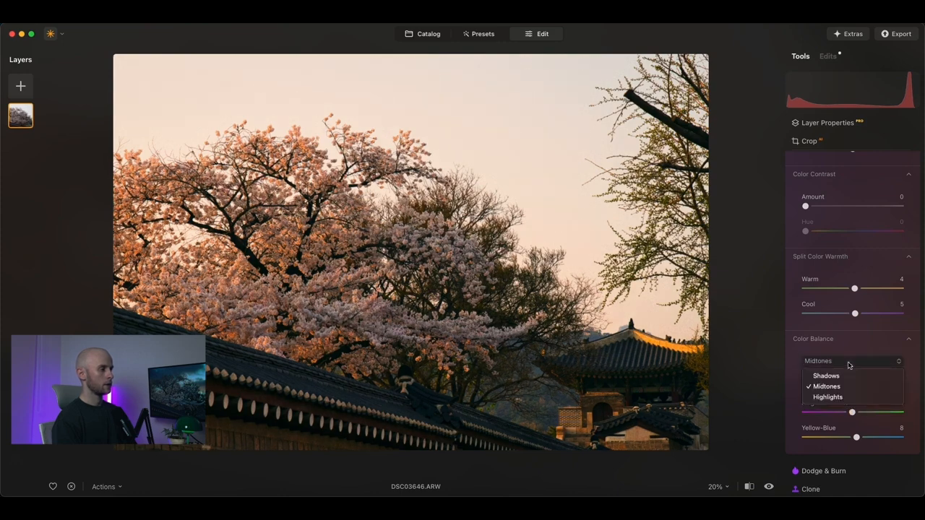
click(844, 396)
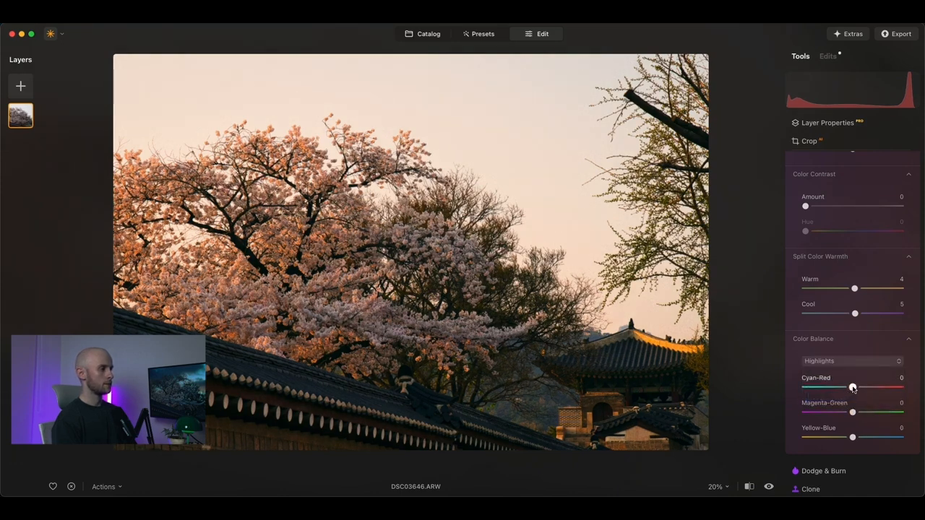
drag(853, 389, 856, 389)
drag(853, 438, 850, 414)
Preview the photo with and without the Color Harmony adjustments.
scroll(850, 414, up, 8)
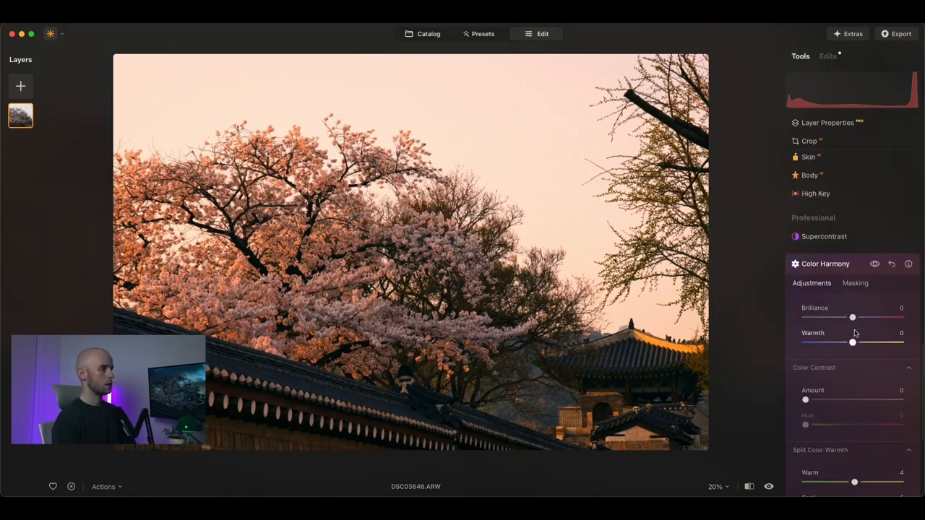
click(874, 264)
click(874, 264)
click(874, 264)
click(875, 265)
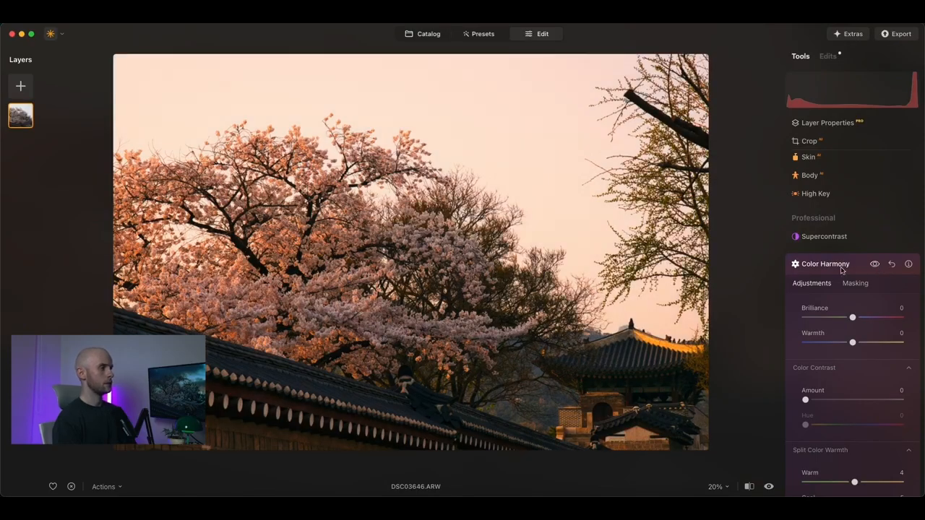
click(862, 267)
Compare the edited photo with the original in a split before-and-after view.
click(749, 486)
drag(408, 260, 458, 260)
click(748, 487)
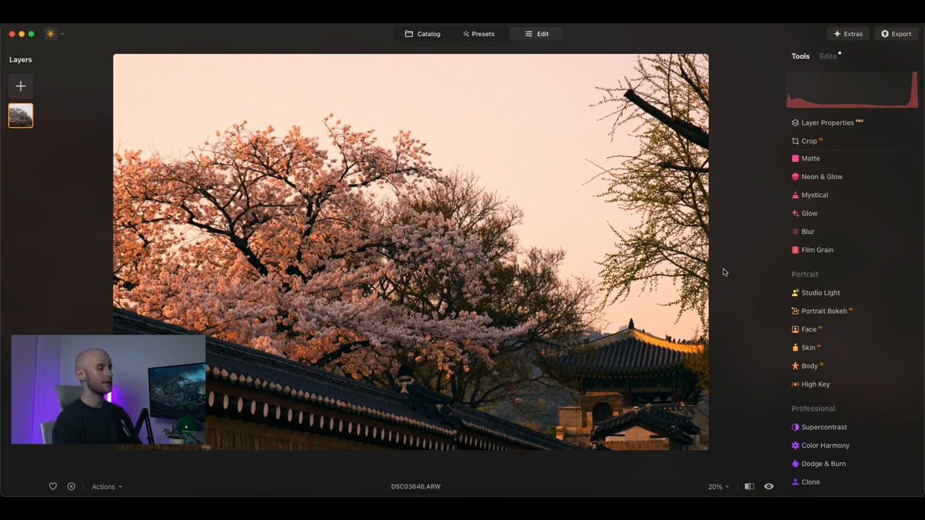
Replace the sky with Dramatic Sunset 7 using the Sky tool.
scroll(826, 381, up, 5)
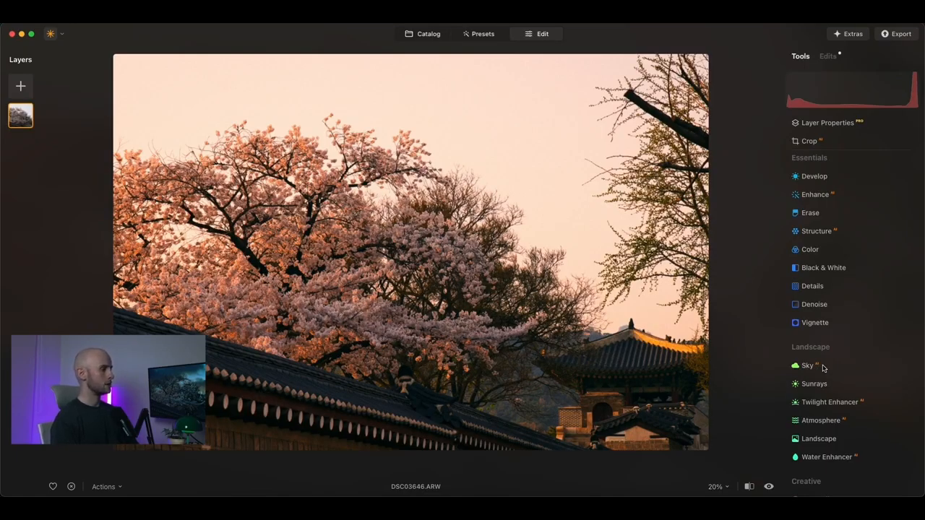
click(822, 367)
click(829, 297)
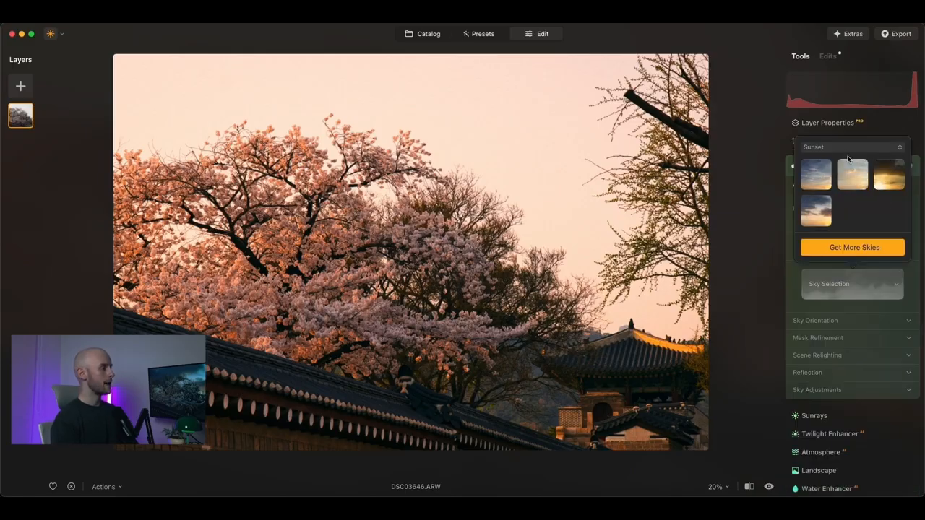
click(849, 149)
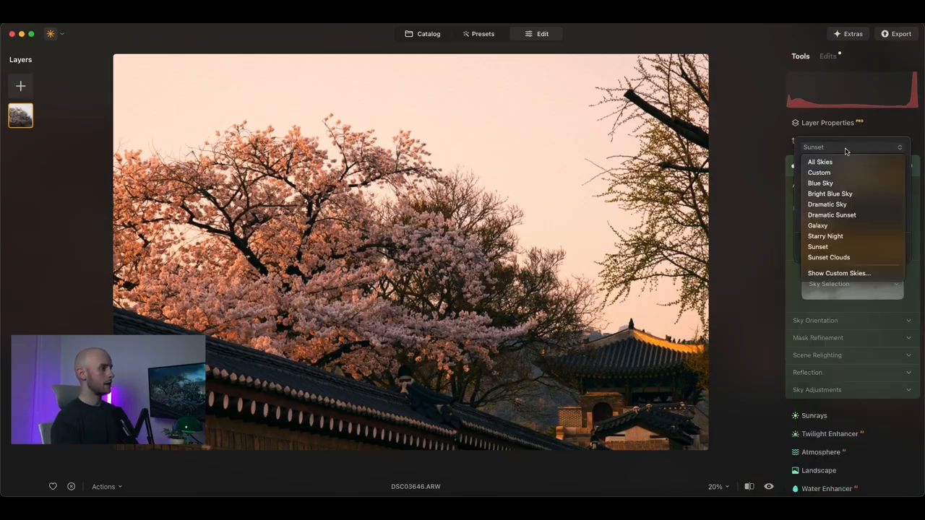
click(838, 215)
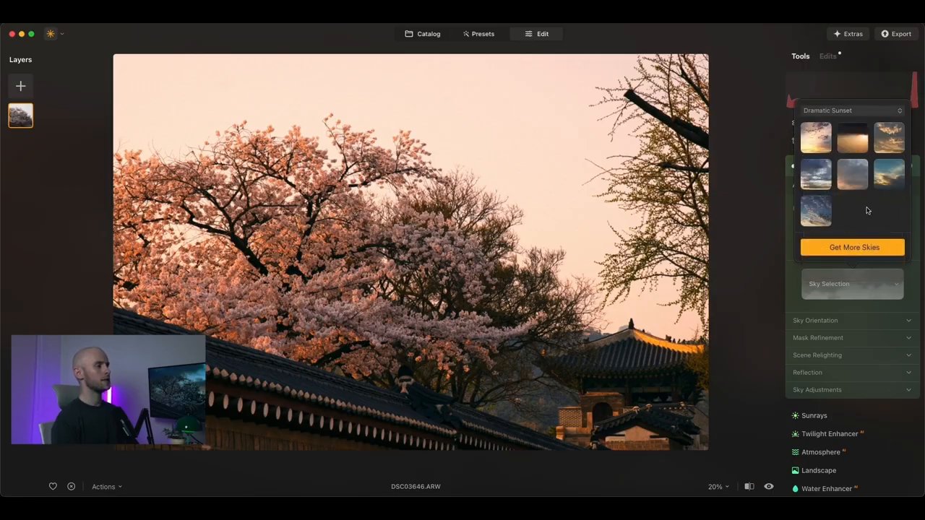
click(820, 217)
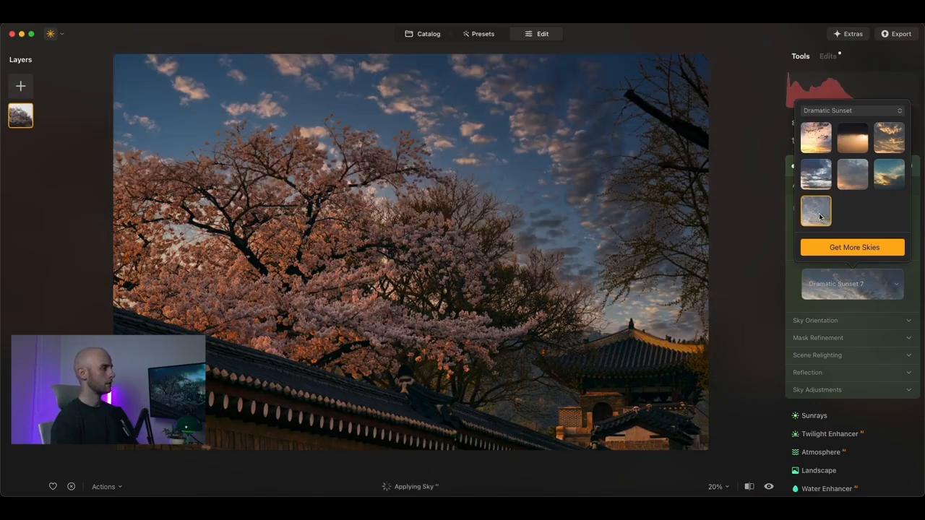
Try the Sunset 1 sky from the Sunset category and settle on Sunset 4 as the replacement sky.
click(853, 110)
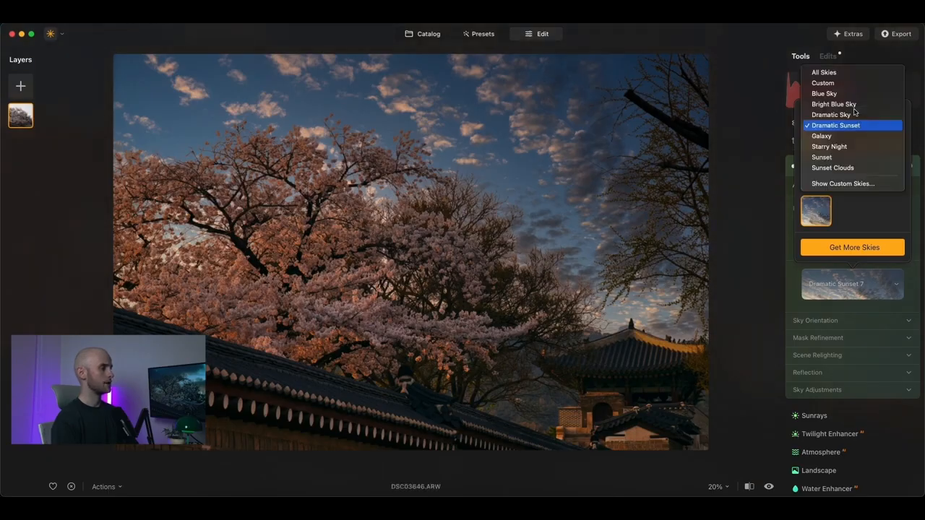
click(850, 157)
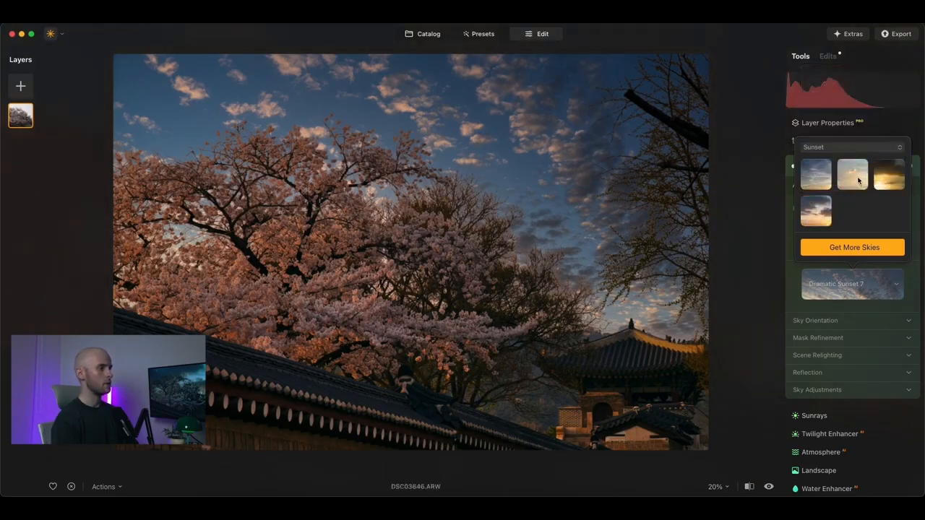
click(815, 180)
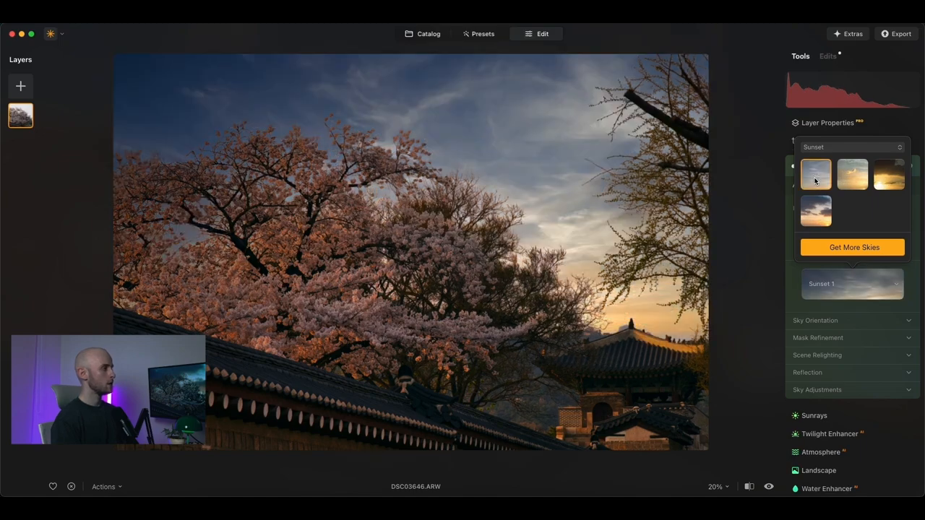
click(816, 211)
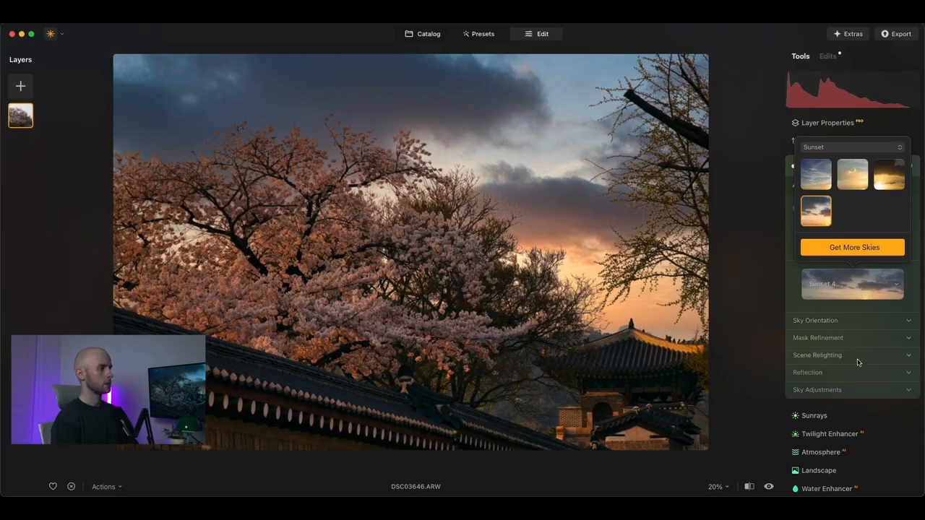
Set the replacement sky's vertical position to -4 in the Sky Orientation settings.
click(850, 323)
scroll(852, 340, down, 1)
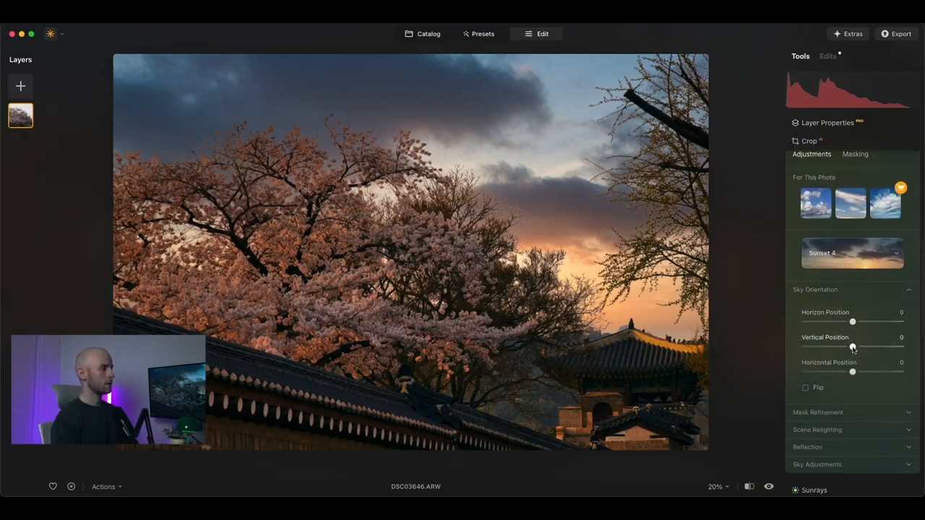
drag(854, 348, 853, 348)
Refine the sky mask with Global at 60, Fix Details at about 80 and a much higher Close Gaps value.
click(831, 413)
scroll(835, 362, down, 3)
drag(831, 330, 862, 336)
scroll(853, 355, down, 2)
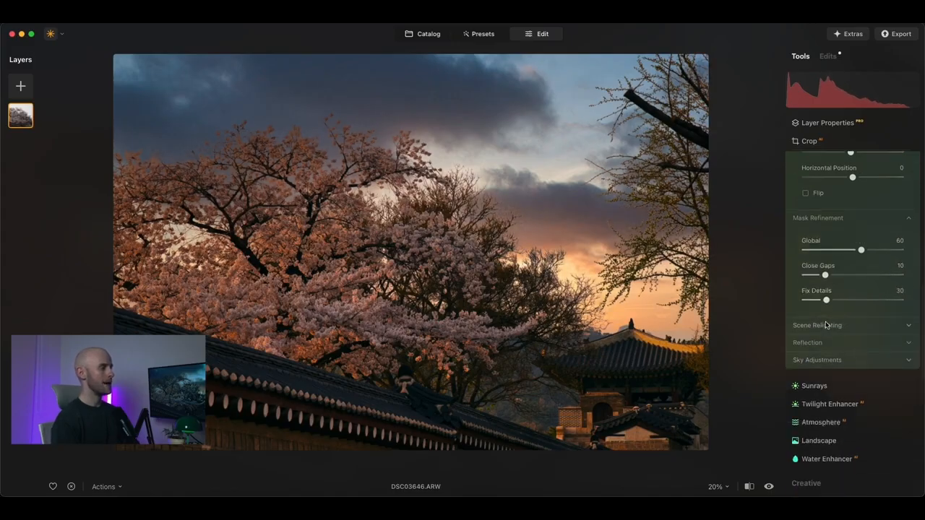
click(826, 324)
drag(826, 338, 875, 339)
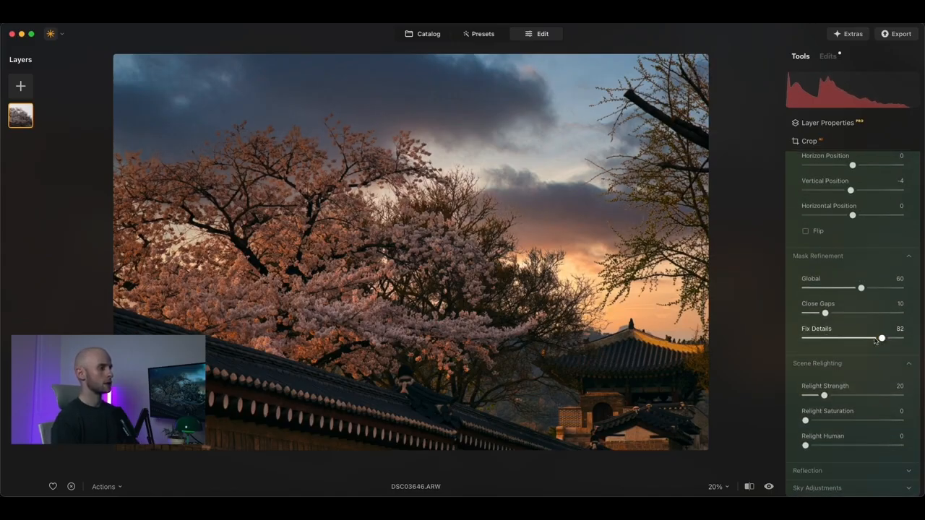
drag(825, 314, 891, 315)
Raise the sky's Relight Saturation moderately and set its Warmth to 28 and Brightness to 20.
scroll(834, 363, down, 2)
drag(825, 333, 842, 357)
click(825, 407)
click(838, 394)
scroll(838, 395, down, 3)
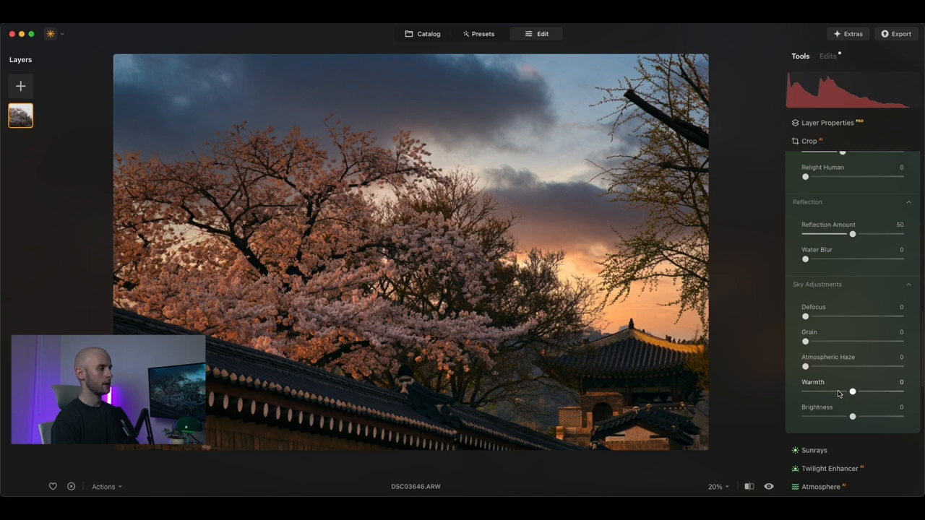
drag(854, 392, 870, 392)
drag(855, 416, 862, 418)
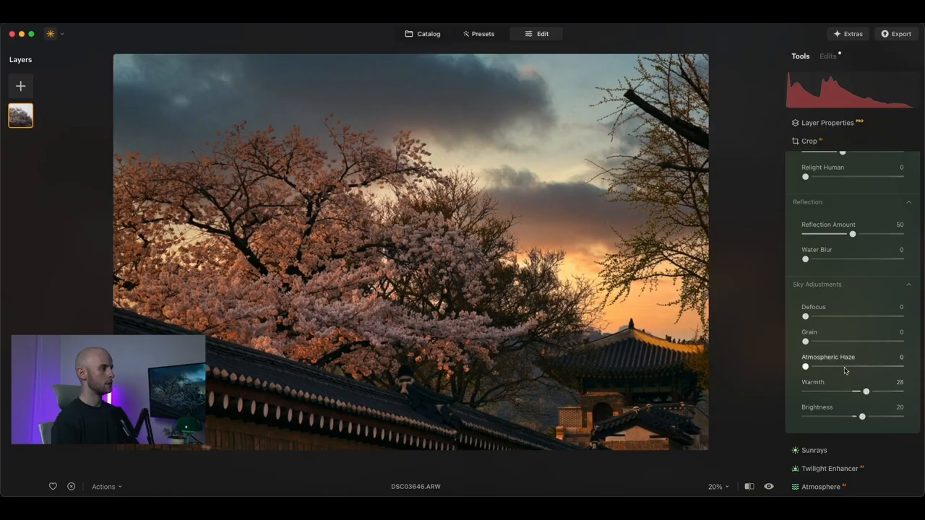
scroll(849, 391, up, 10)
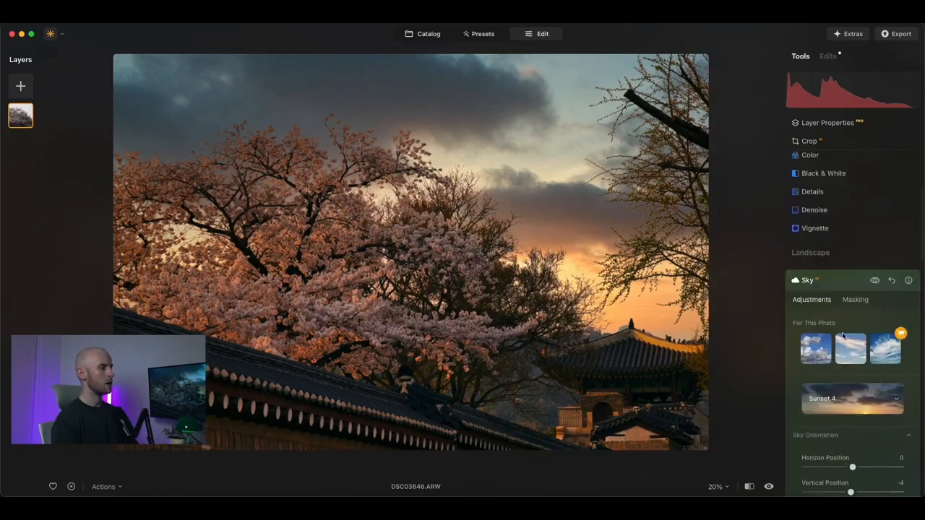
click(842, 281)
Set Accent to 14 in the Enhance tool.
scroll(843, 281, up, 5)
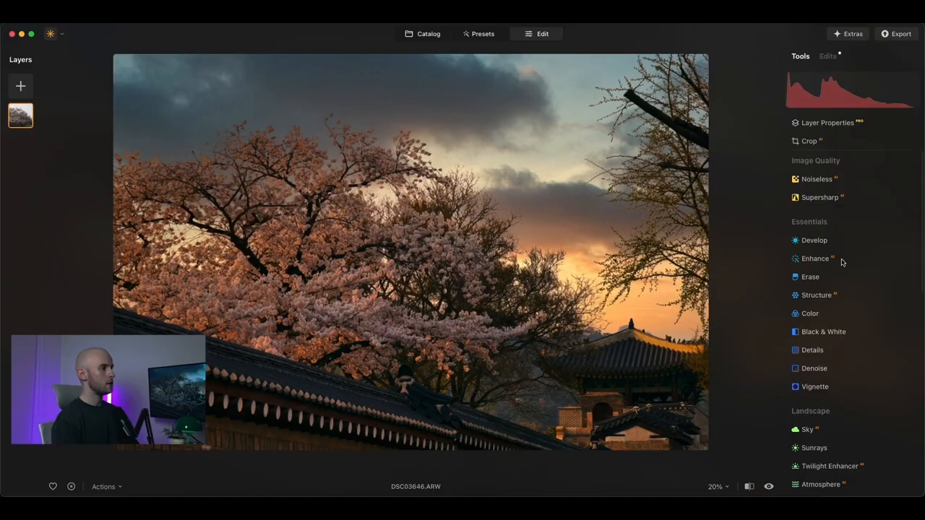
click(842, 260)
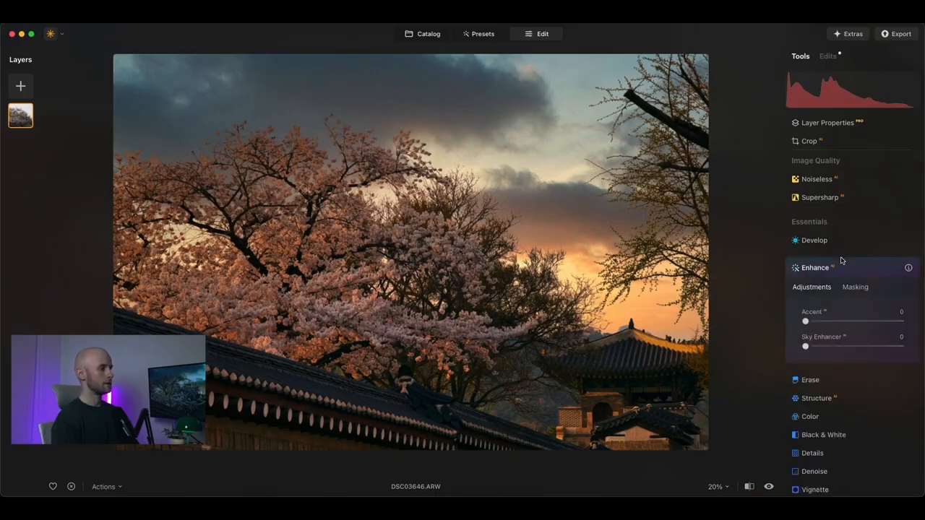
mouse_move(829, 323)
mouse_down()
mouse_move(803, 321)
mouse_move(848, 322)
mouse_move(802, 322)
mouse_move(905, 326)
mouse_move(805, 323)
mouse_move(829, 323)
mouse_move(816, 329)
mouse_up()
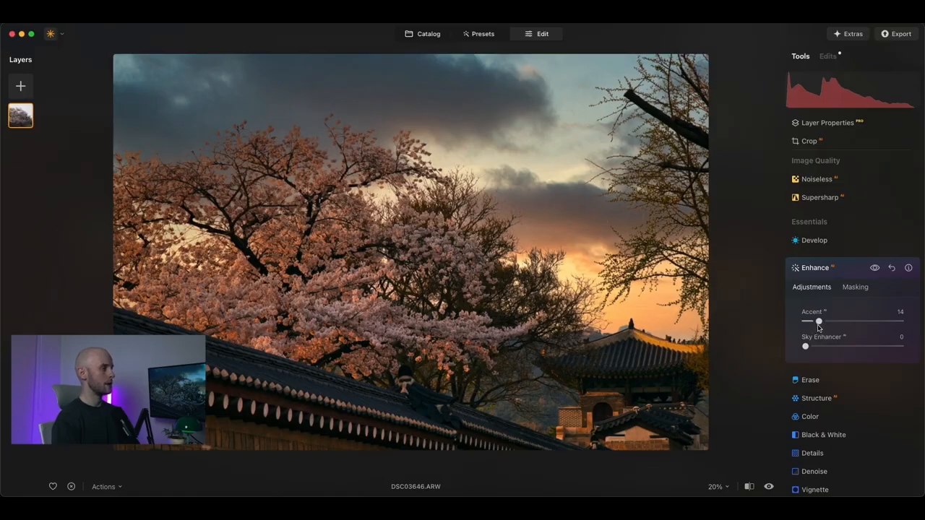
Set Brightness Near to 2 in the Relight tool.
click(844, 271)
scroll(860, 361, down, 5)
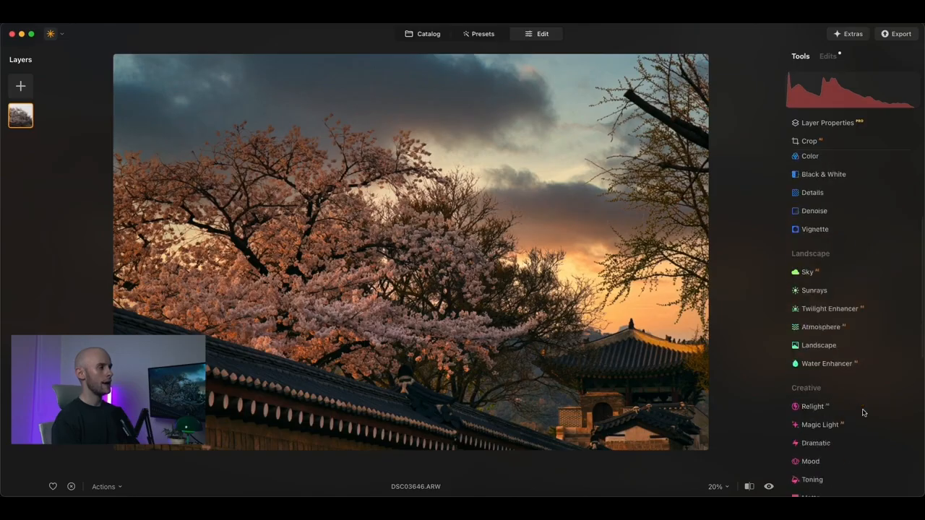
click(861, 407)
scroll(861, 409, down, 1)
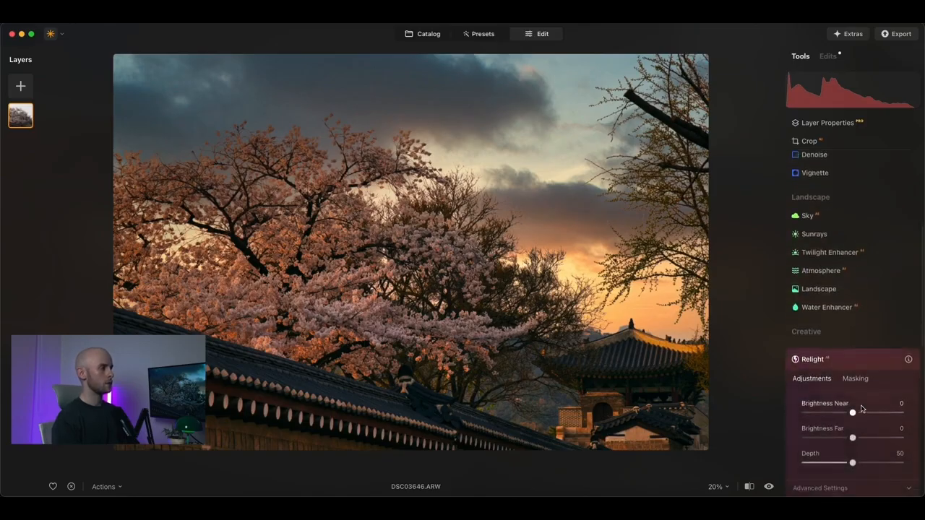
scroll(861, 409, down, 1)
scroll(861, 409, down, 3)
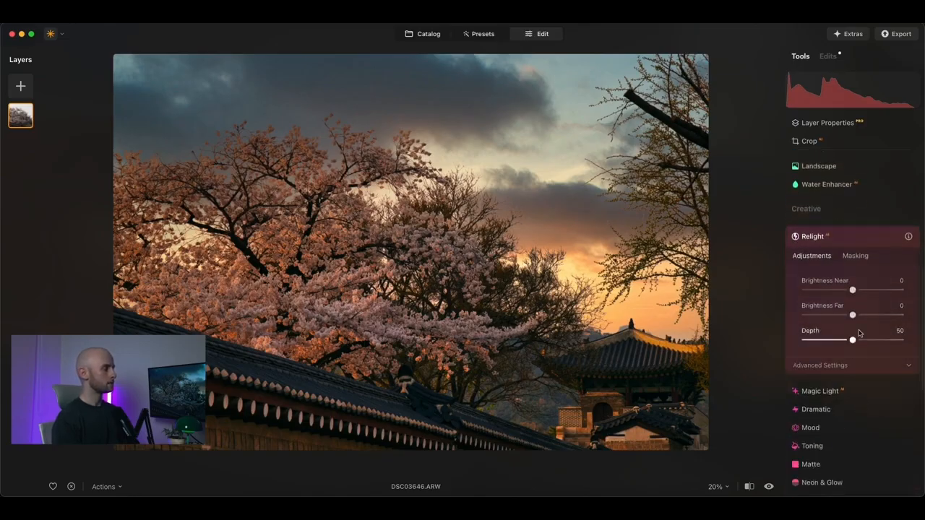
drag(871, 292, 853, 327)
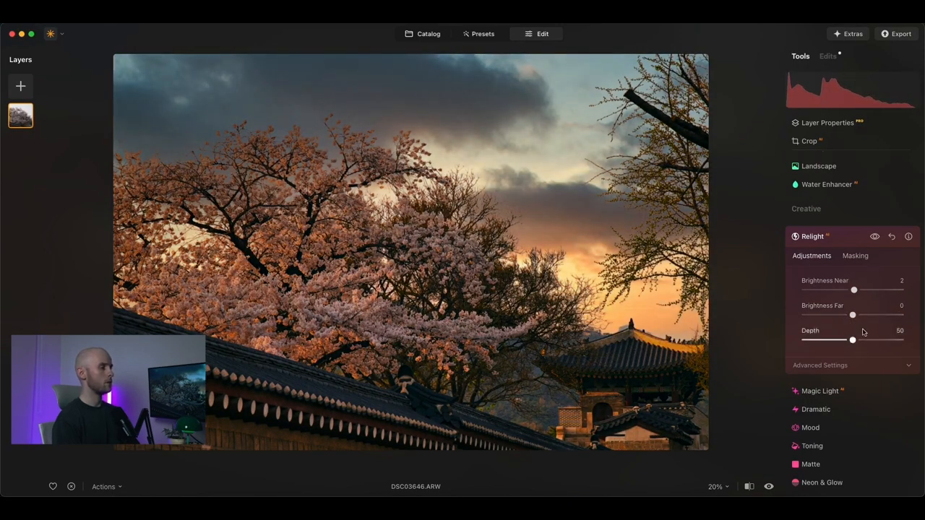
Examine the masking options in the photo's Layer Properties.
scroll(858, 342, up, 1)
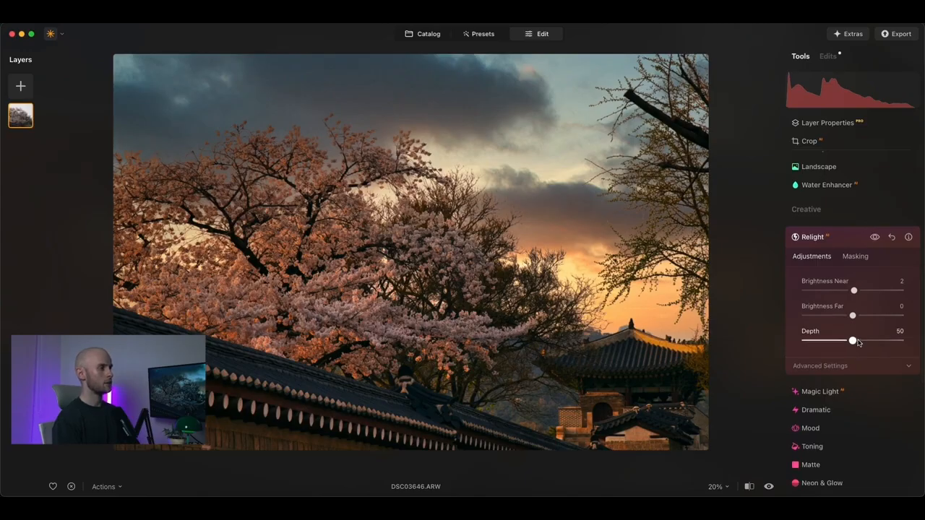
scroll(857, 332, up, 6)
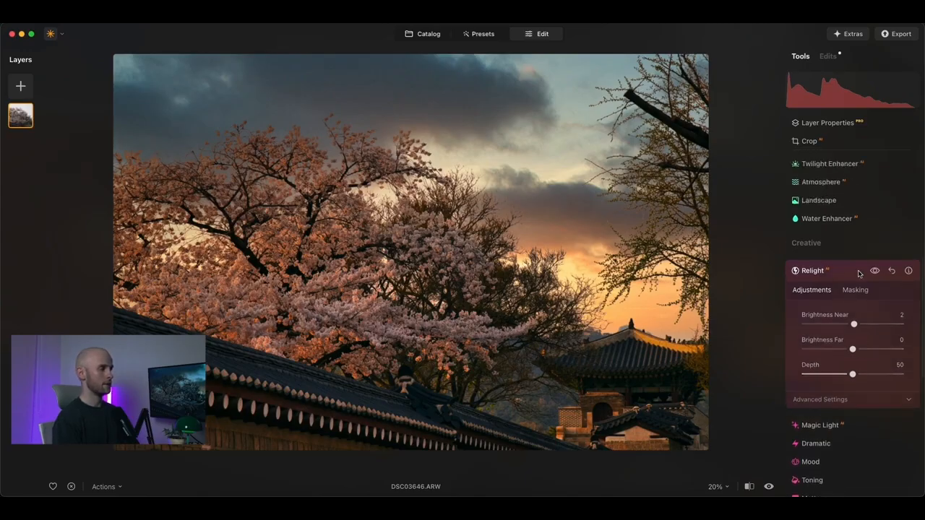
scroll(858, 273, up, 3)
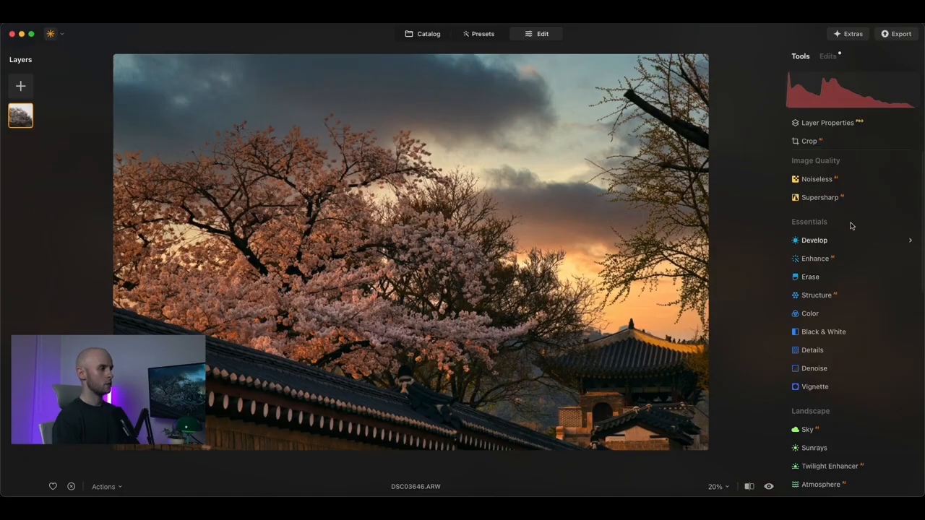
click(842, 128)
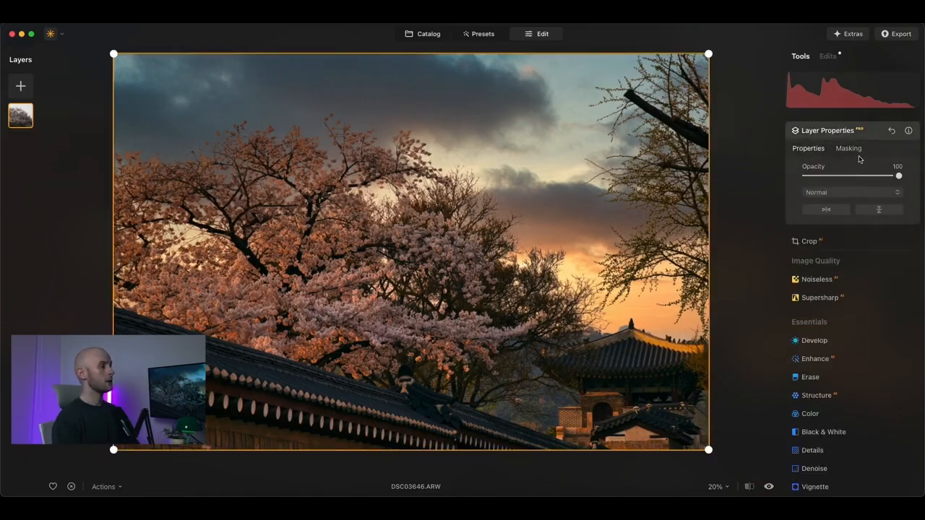
click(851, 149)
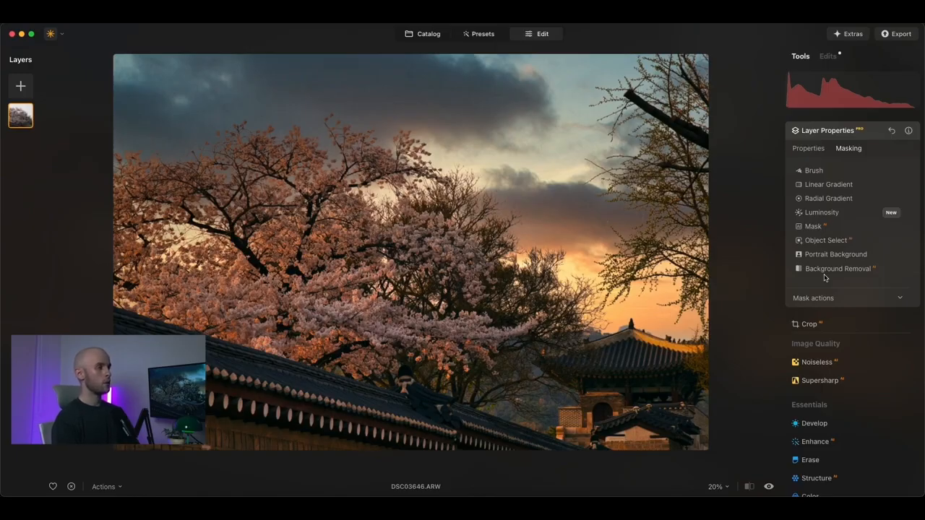
Paint a Develop brush mask over the wall beneath the tiled roof, using brush size 100.
click(838, 423)
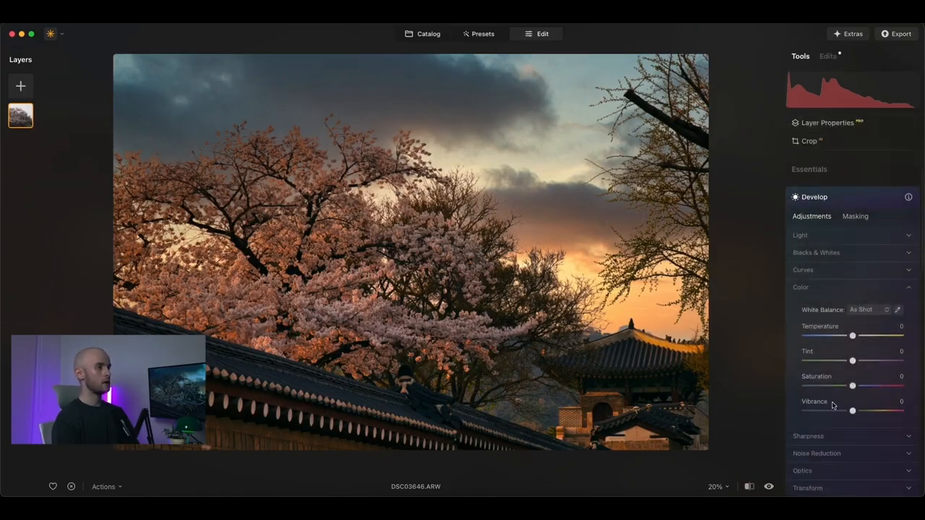
click(855, 217)
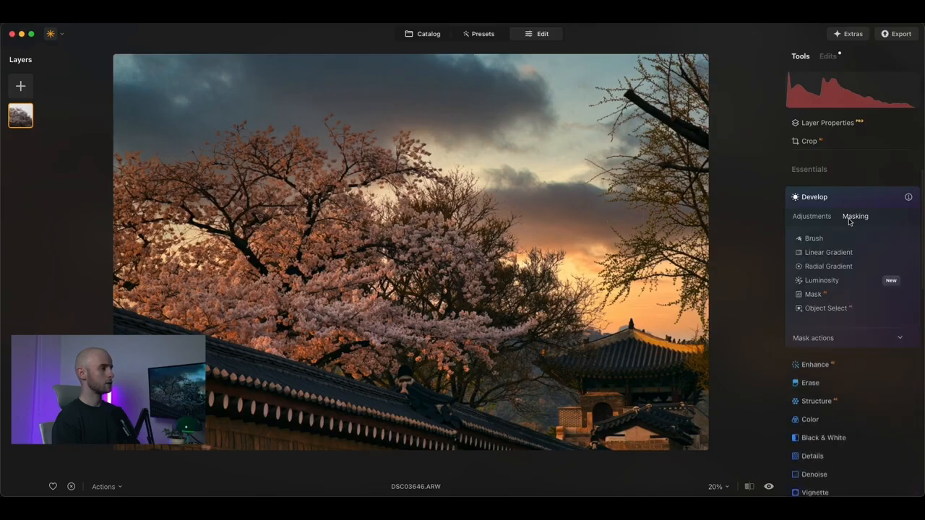
click(811, 242)
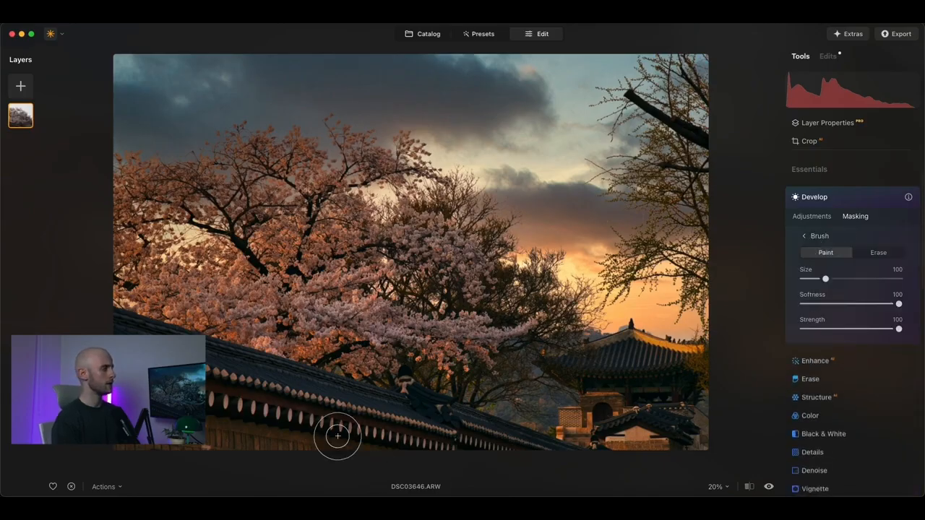
mouse_move(196, 427)
mouse_down()
mouse_move(413, 451)
mouse_move(231, 419)
mouse_up()
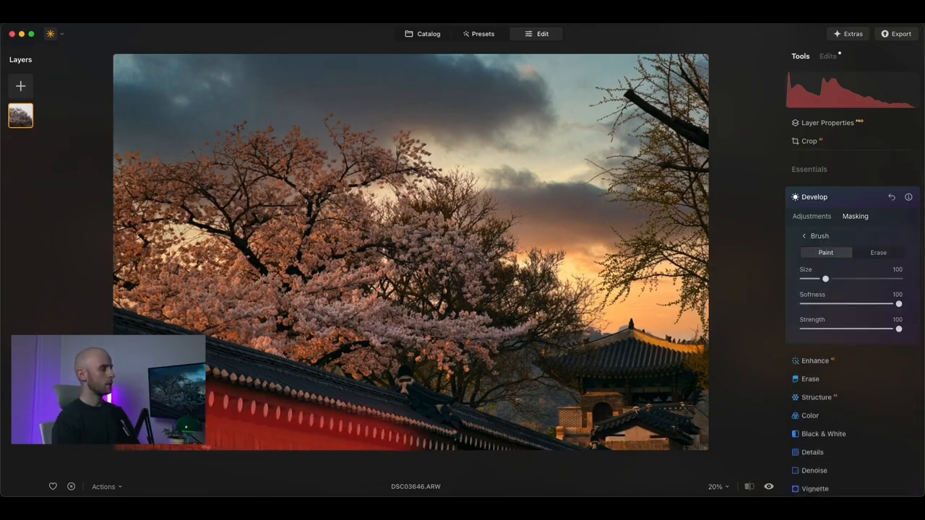
mouse_move(139, 334)
mouse_down()
mouse_move(327, 422)
mouse_move(454, 440)
mouse_move(408, 432)
mouse_move(450, 433)
mouse_move(555, 456)
mouse_up()
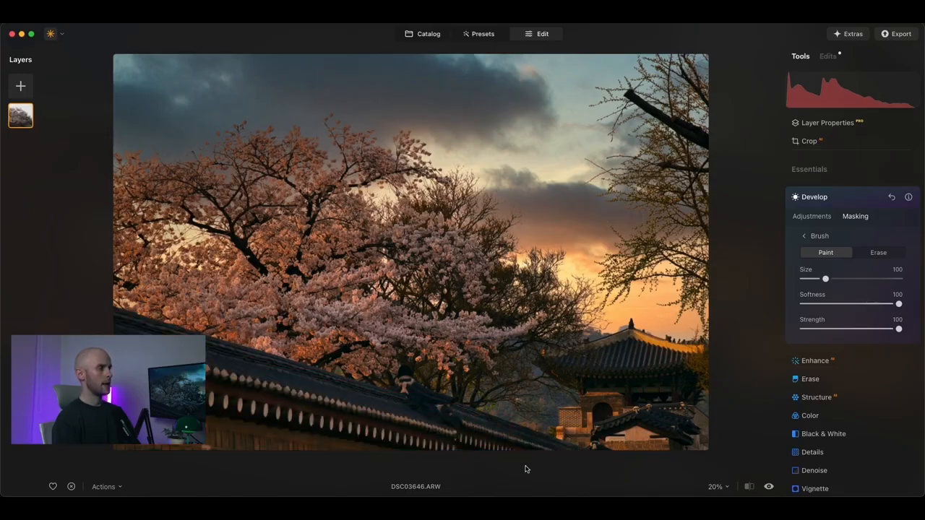
Try a Light adjustment in Develop on the masked wall area.
click(819, 238)
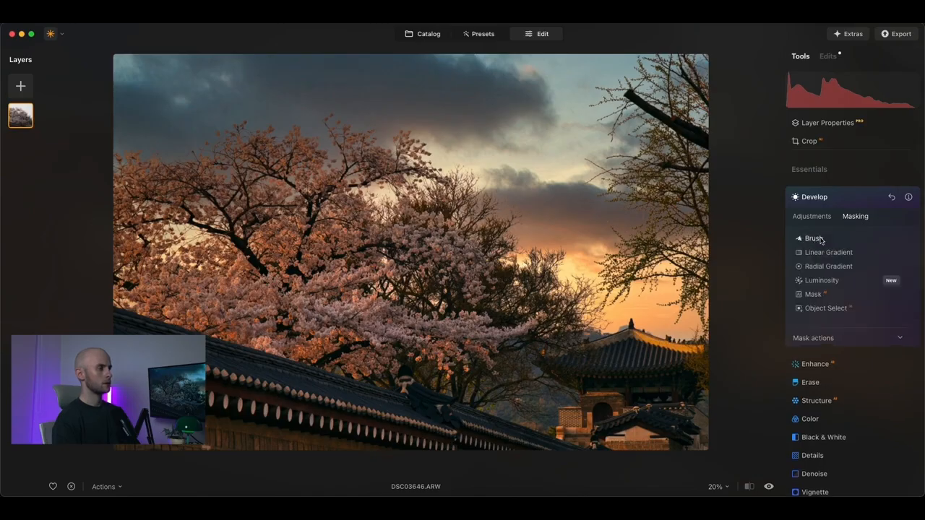
click(820, 217)
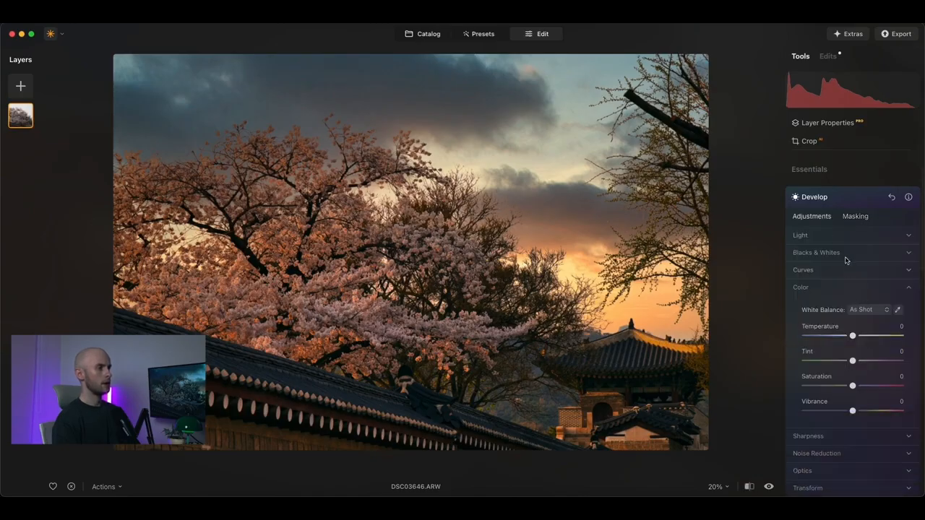
click(841, 236)
scroll(841, 239, down, 1)
mouse_move(852, 232)
mouse_down()
mouse_move(865, 234)
mouse_move(844, 235)
mouse_move(871, 237)
mouse_up()
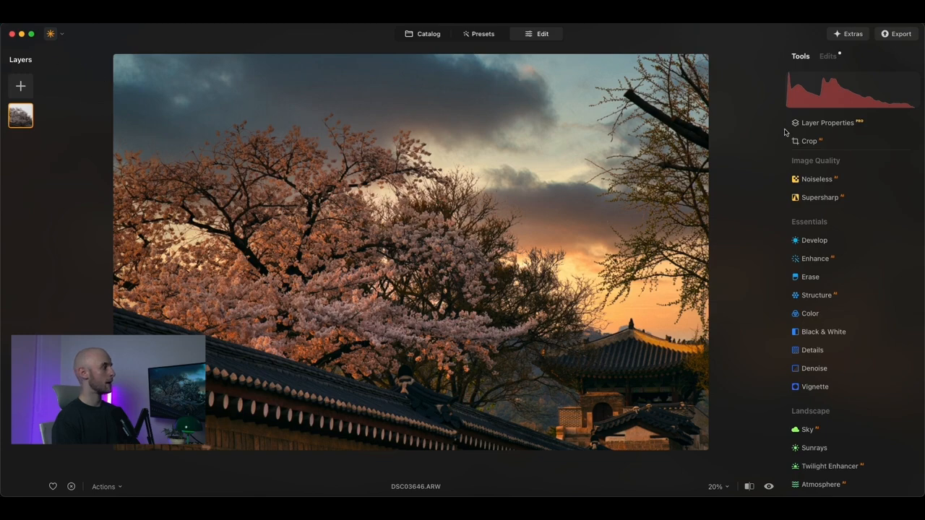
Add the red and blue light flare from the Flares collection as a new layer.
click(21, 86)
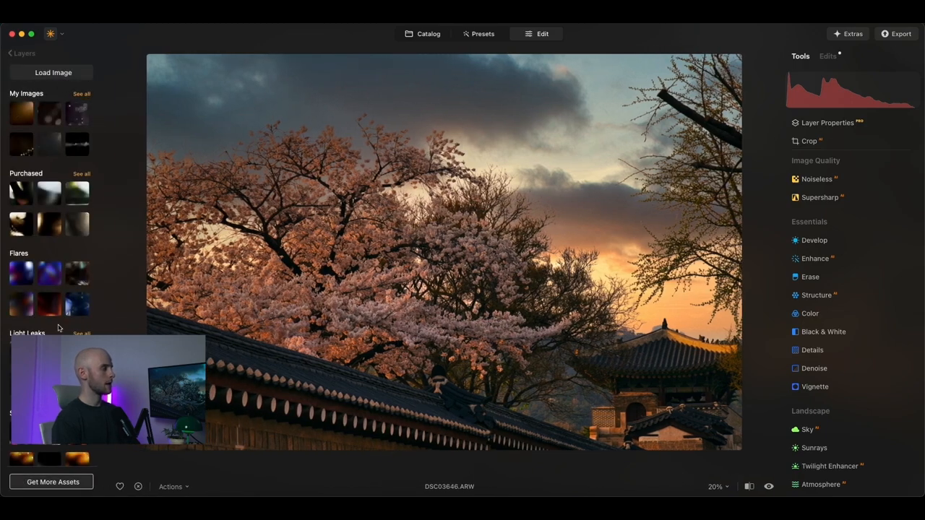
scroll(59, 325, down, 3)
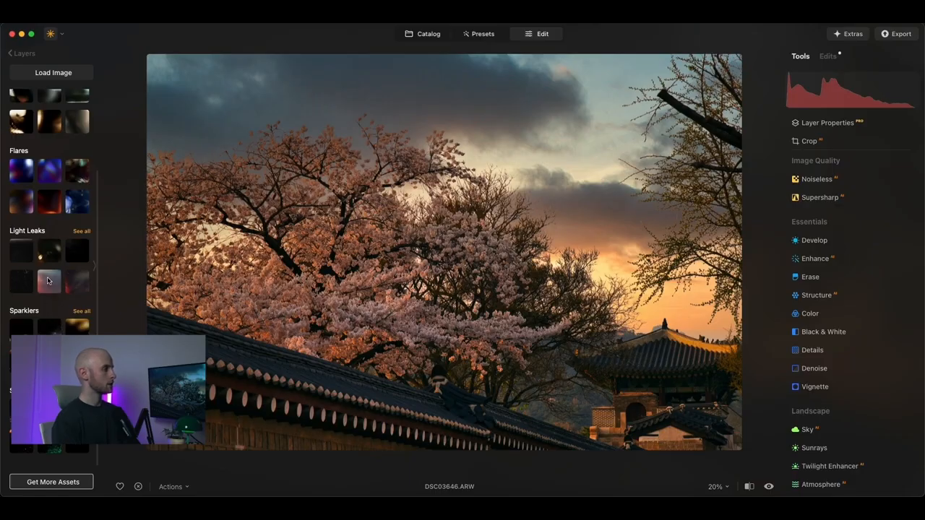
scroll(51, 281, up, 2)
click(21, 272)
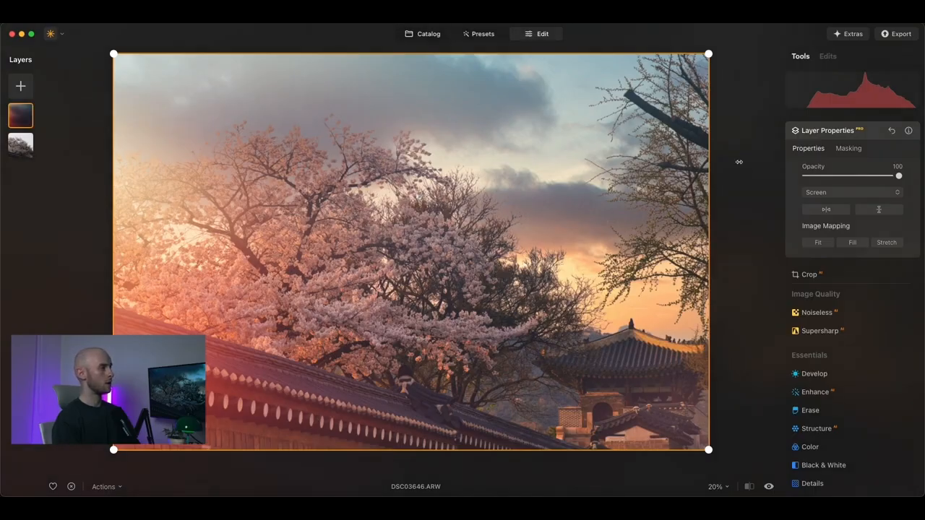
Keep the flare layer's blend mode at Screen and set its opacity to 29.
click(844, 193)
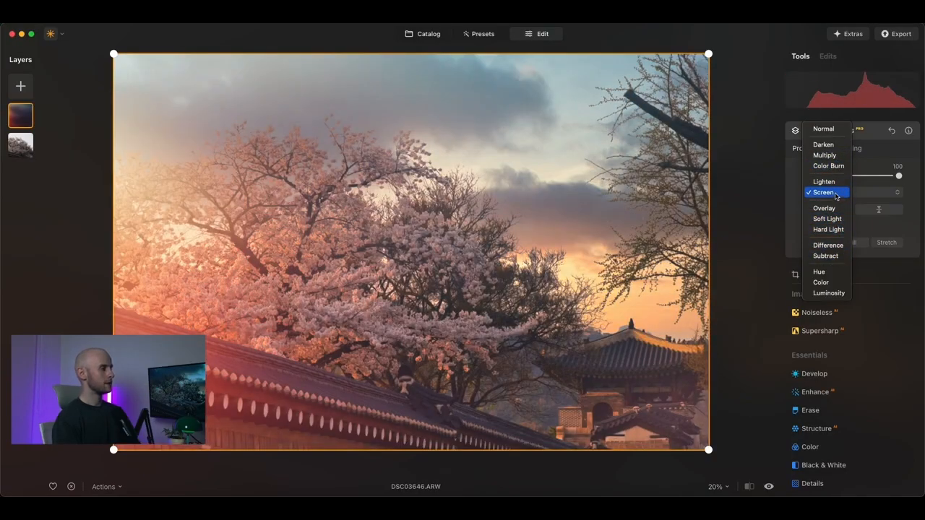
click(824, 192)
drag(898, 176, 832, 181)
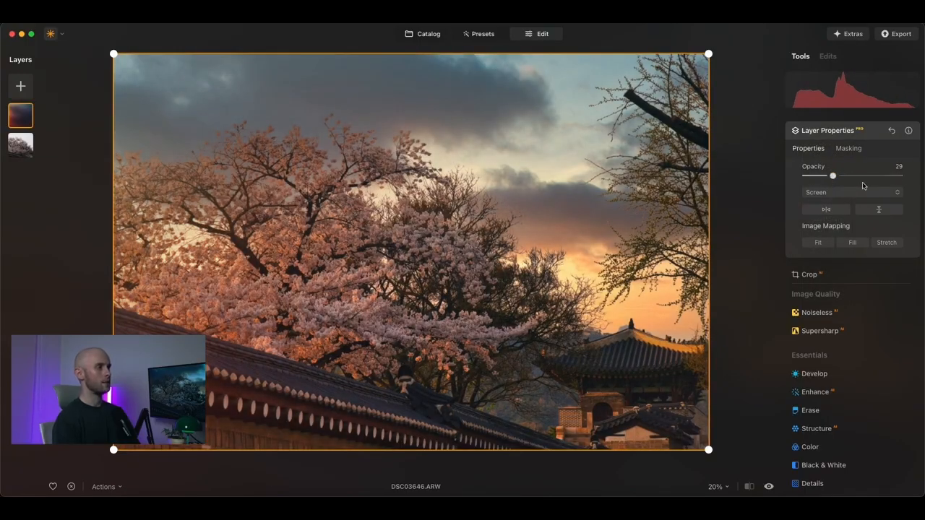
click(872, 133)
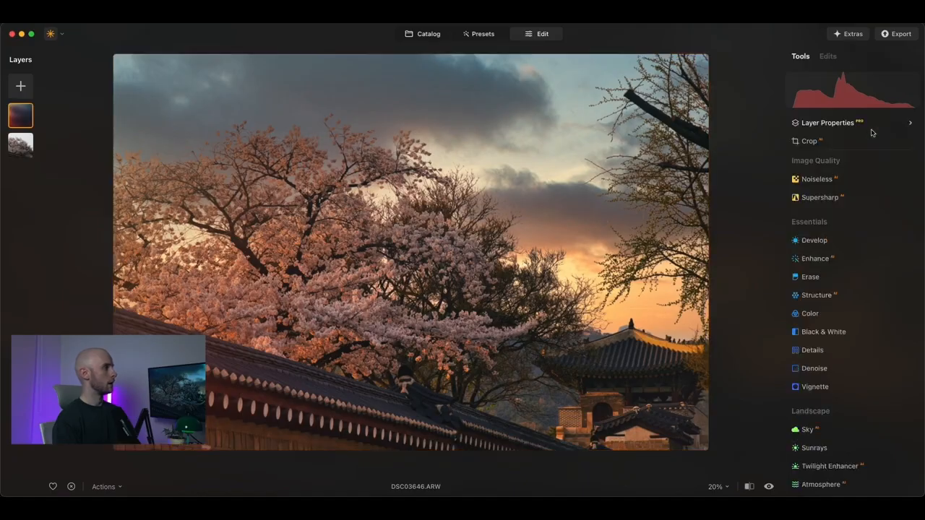
Add an orange light overlay as another layer, flip it horizontally and vertically, and set its opacity to 32.
click(26, 92)
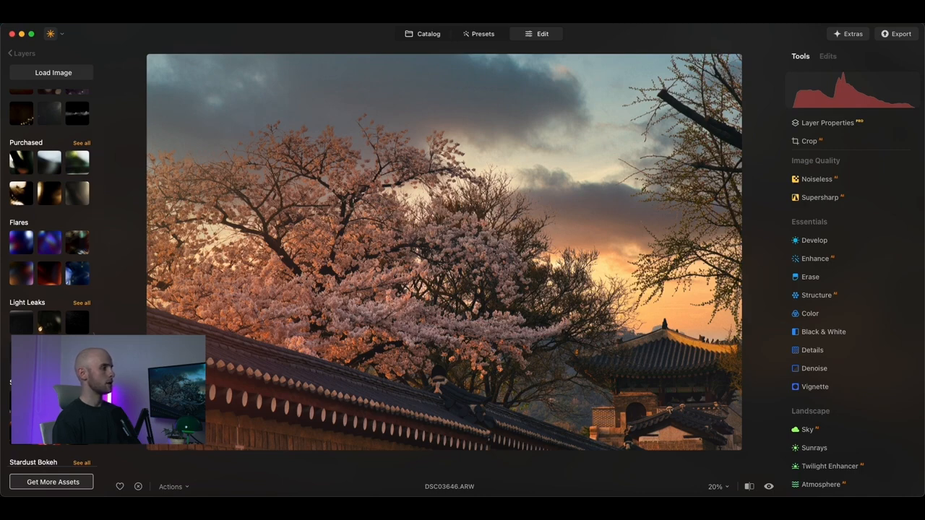
click(21, 353)
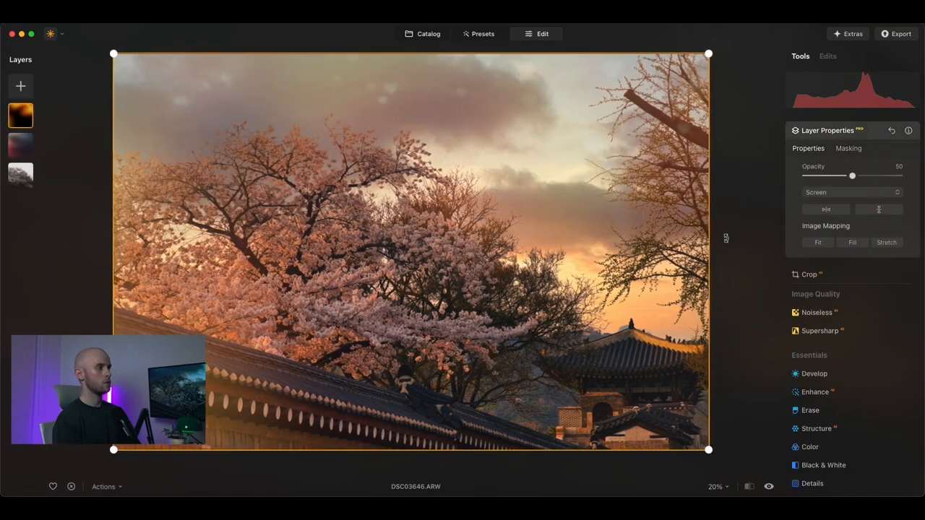
click(827, 211)
click(878, 210)
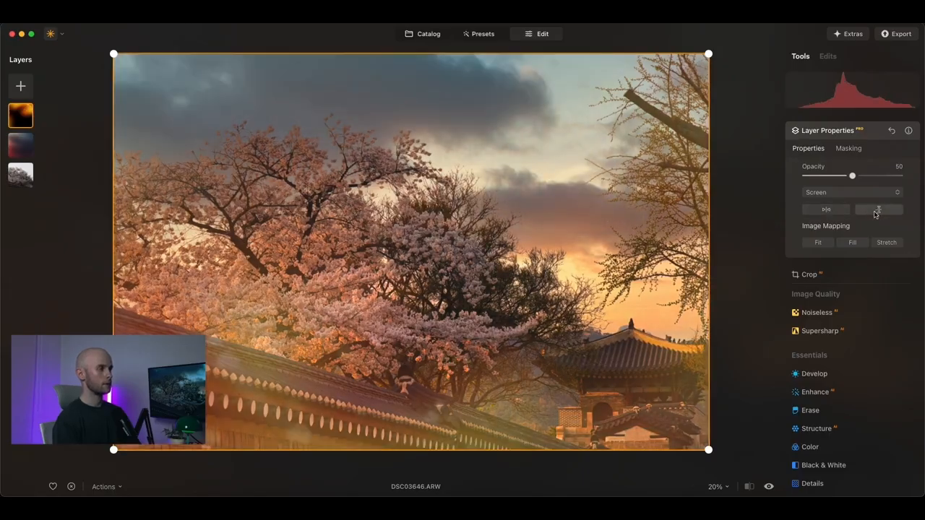
mouse_move(852, 176)
mouse_down()
mouse_move(892, 176)
mouse_move(836, 176)
mouse_up()
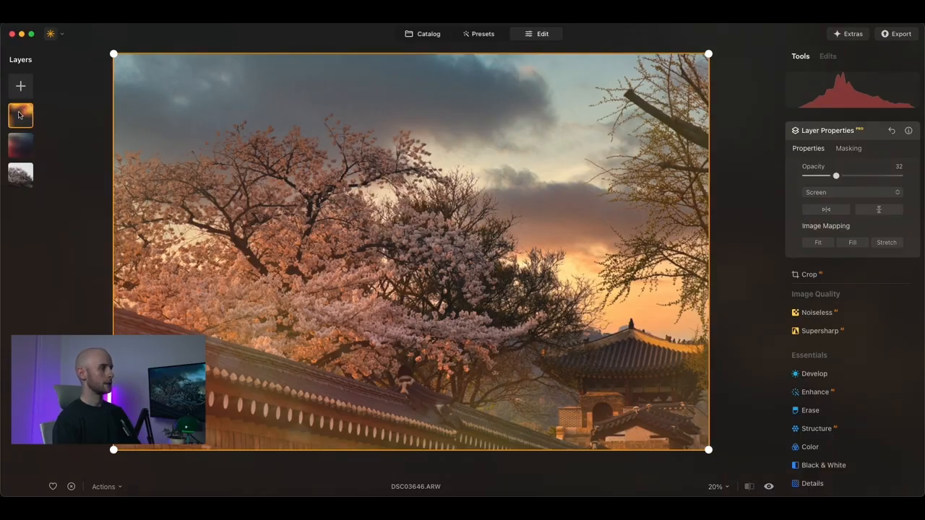
Delete the two overlay layers above the cherry blossom photo.
key(Delete)
key(Delete)
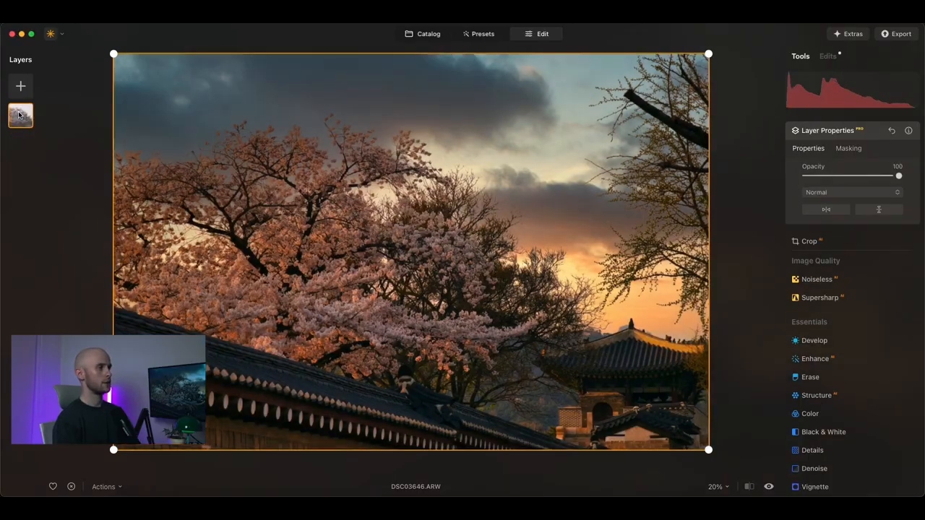
click(878, 134)
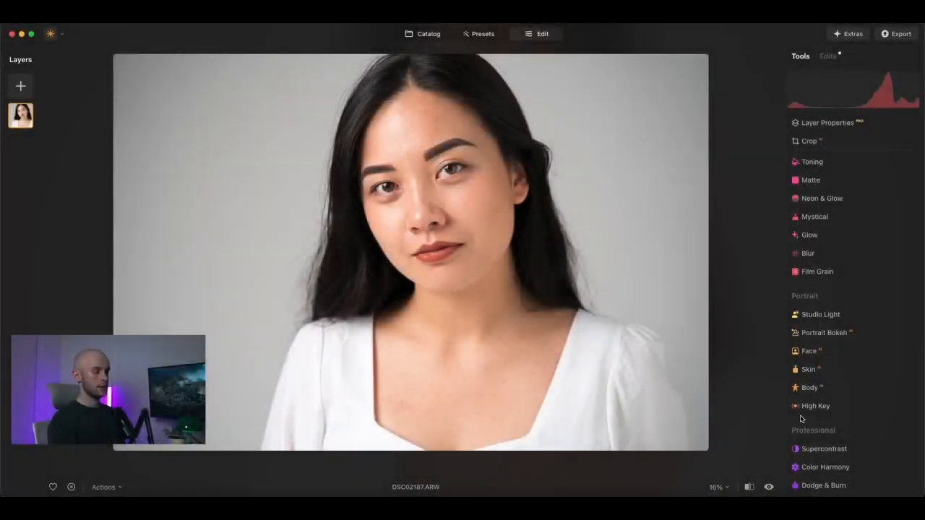
Set Face Light to 15 in the Face tool for the portrait photo.
click(809, 353)
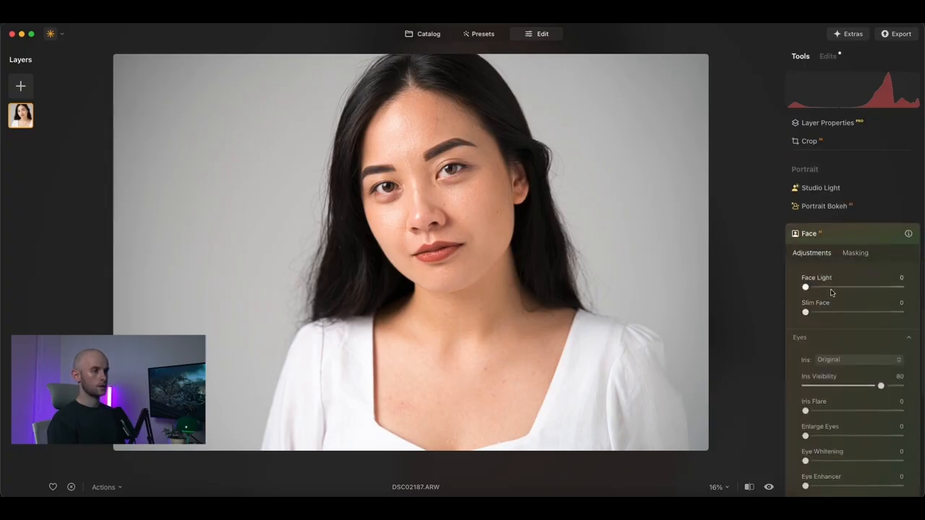
drag(806, 288, 787, 276)
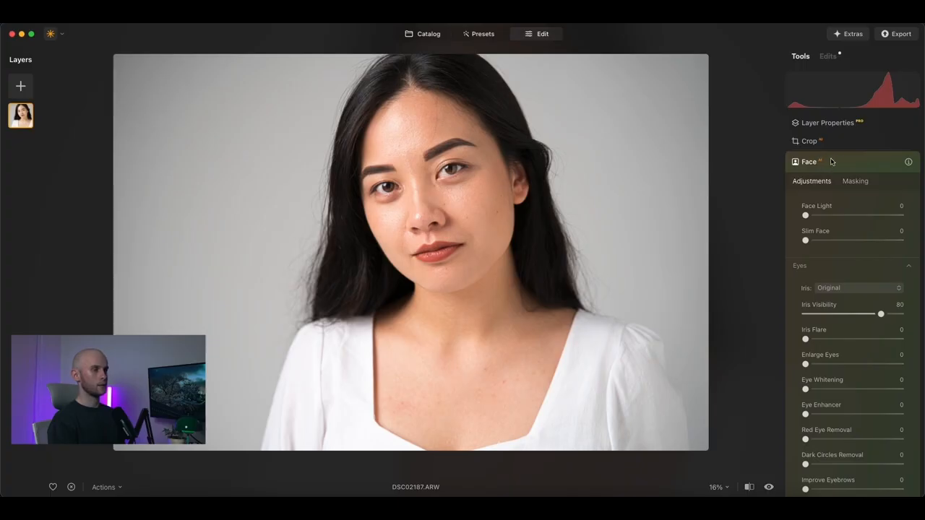
drag(805, 216, 823, 221)
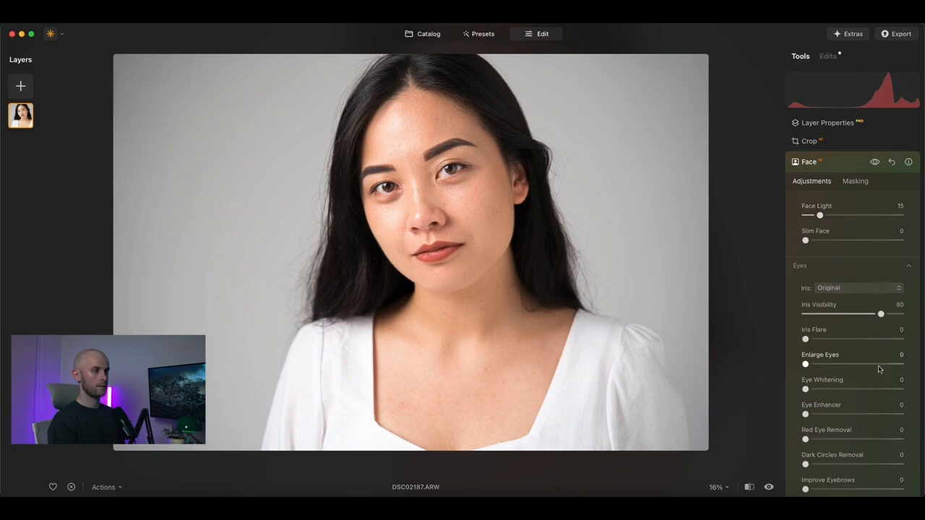
Set Eye Whitening to 13, Eye Enhancer to 32 and Improve Eyebrows to 22 in the Face tool.
scroll(877, 368, down, 2)
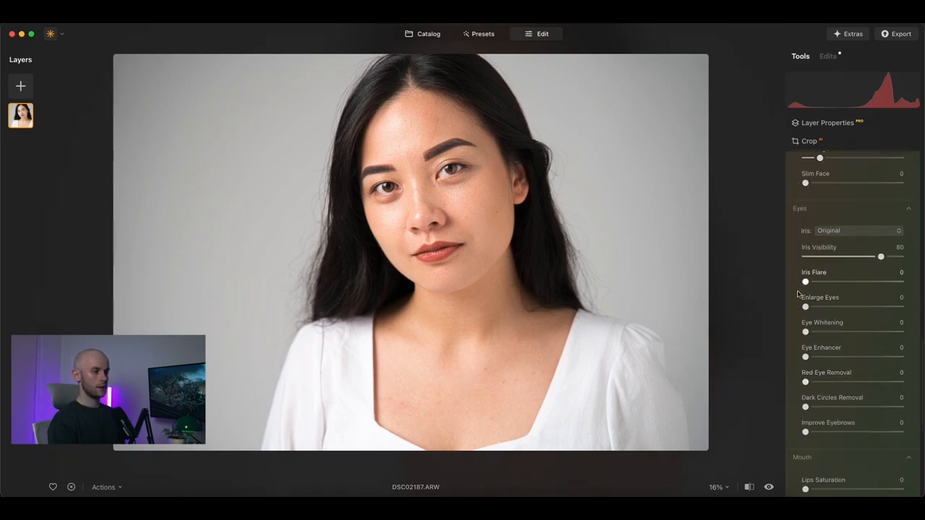
scroll(837, 408, down, 3)
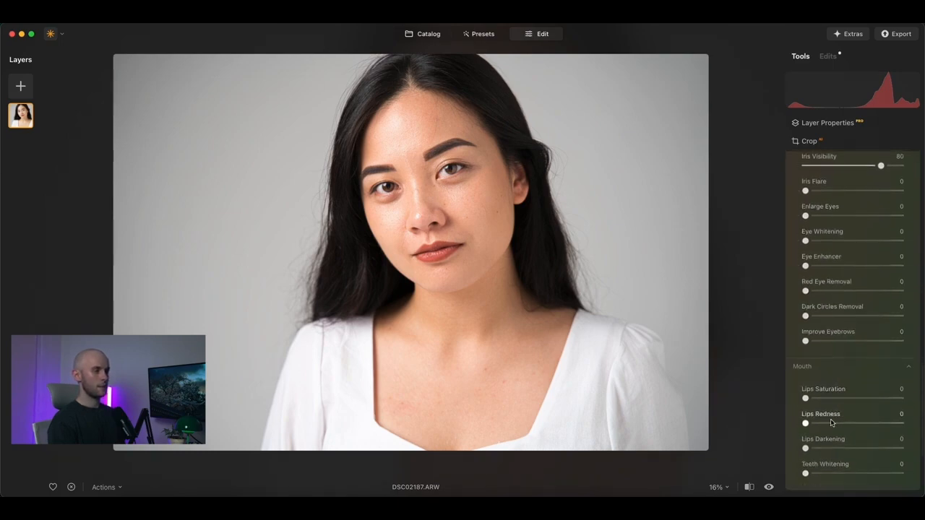
scroll(850, 352, up, 3)
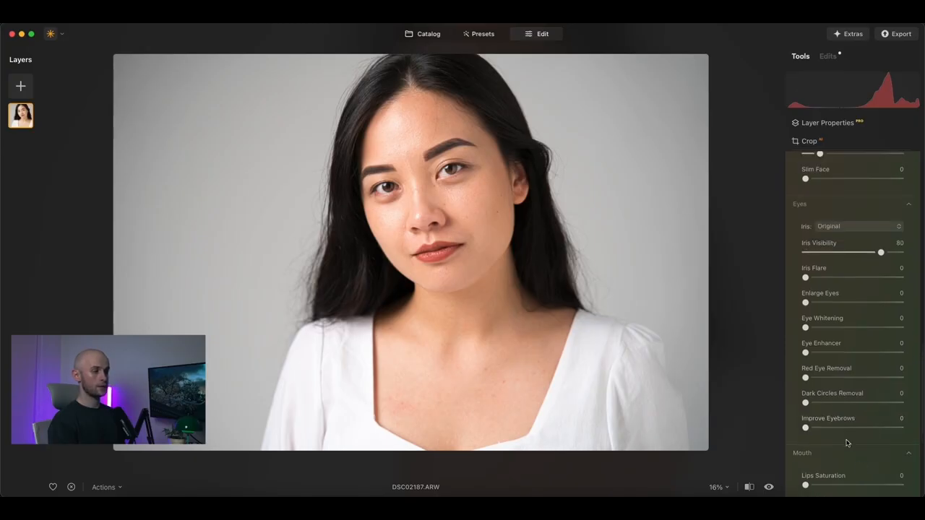
drag(805, 328, 835, 354)
drag(820, 428, 824, 429)
Raise Lips Saturation and Lips Redness slightly for the portrait, and close the Face tool.
scroll(823, 430, down, 5)
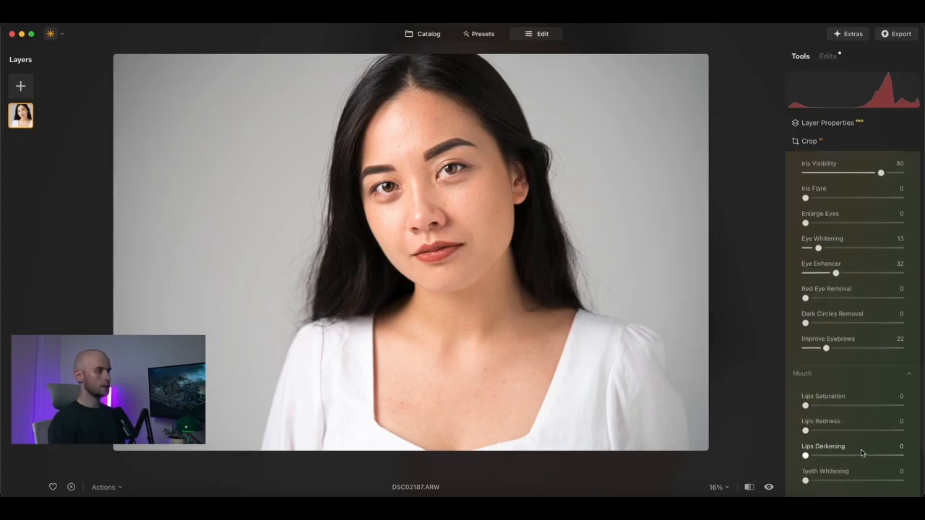
drag(805, 402, 820, 429)
scroll(842, 398, up, 10)
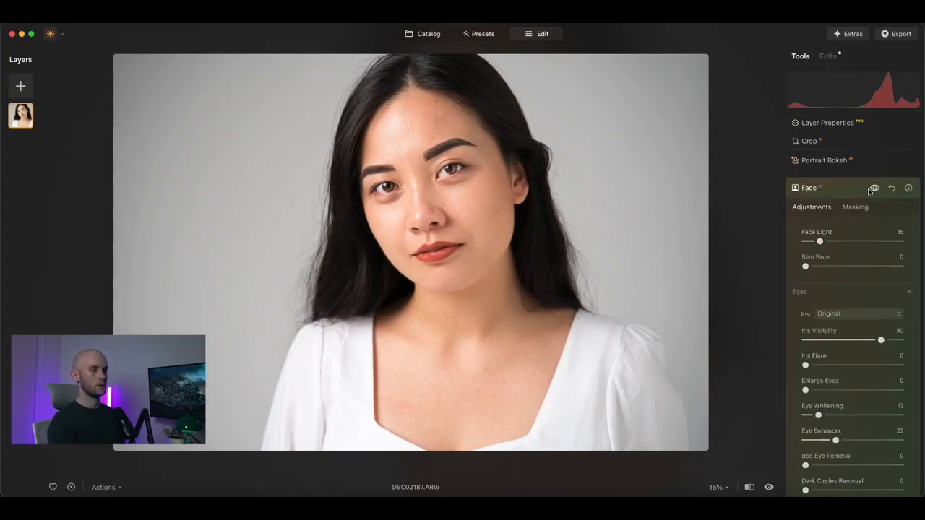
click(858, 190)
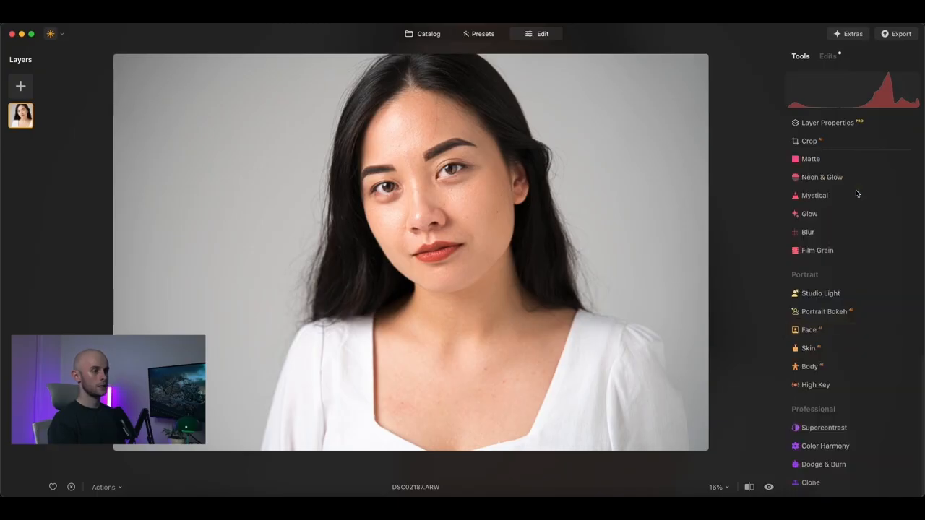
Smooth the portrait's skin with the Skin tool using Amount 62, Shine Removal 82 and Skin Defects Removal enabled.
click(824, 350)
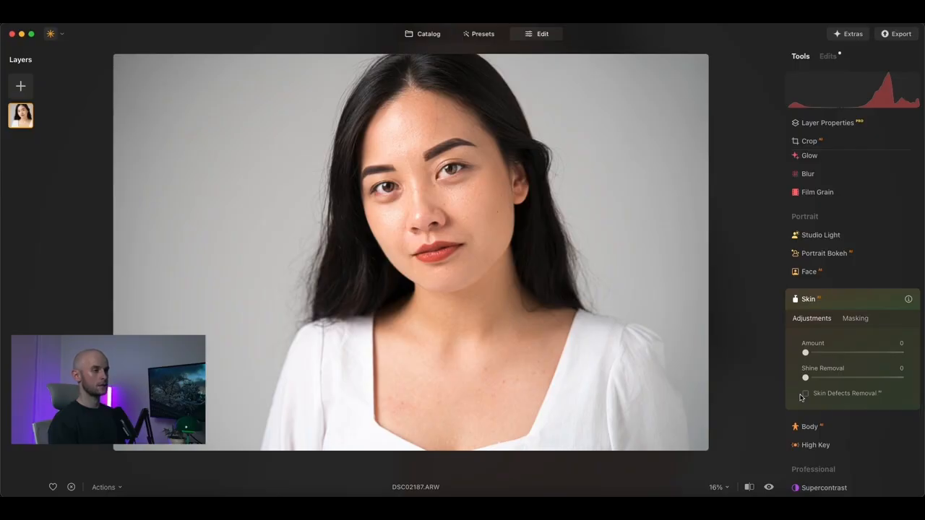
scroll(532, 162, up, 4)
drag(547, 163, 548, 197)
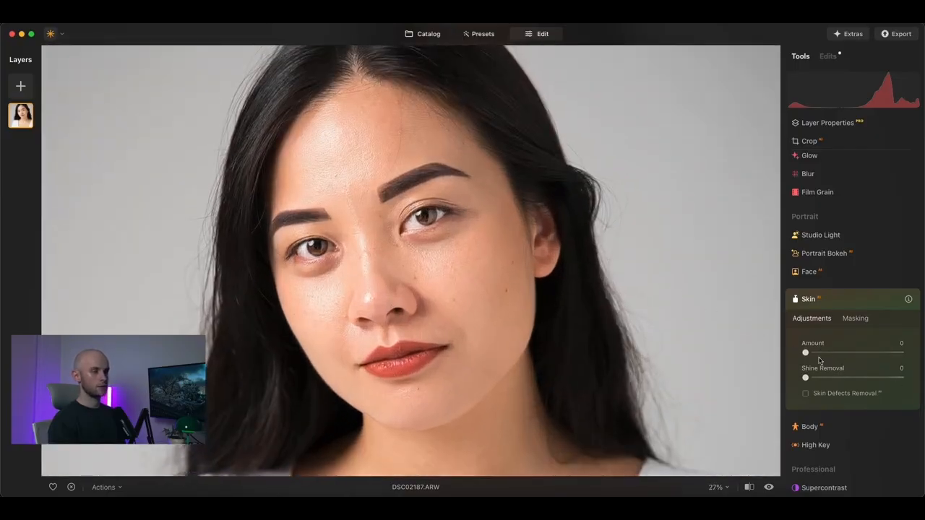
drag(818, 352, 867, 353)
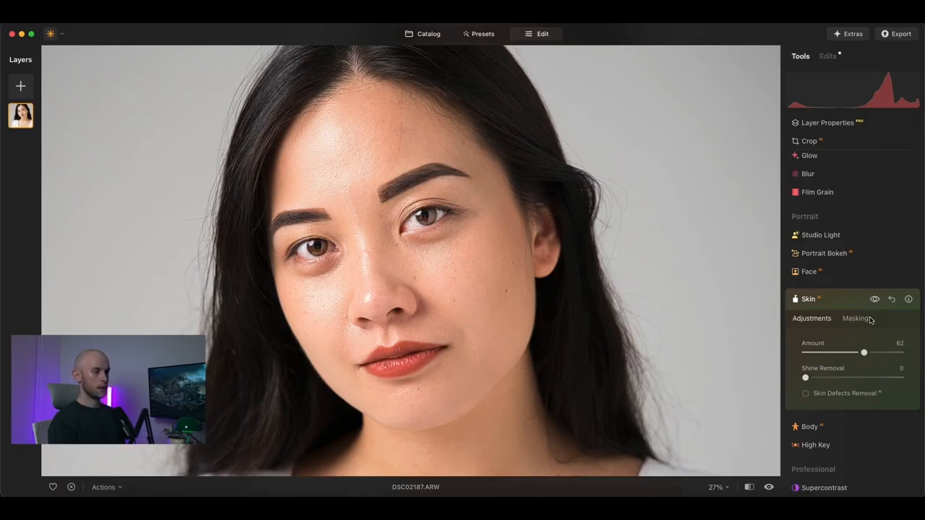
drag(822, 378, 883, 378)
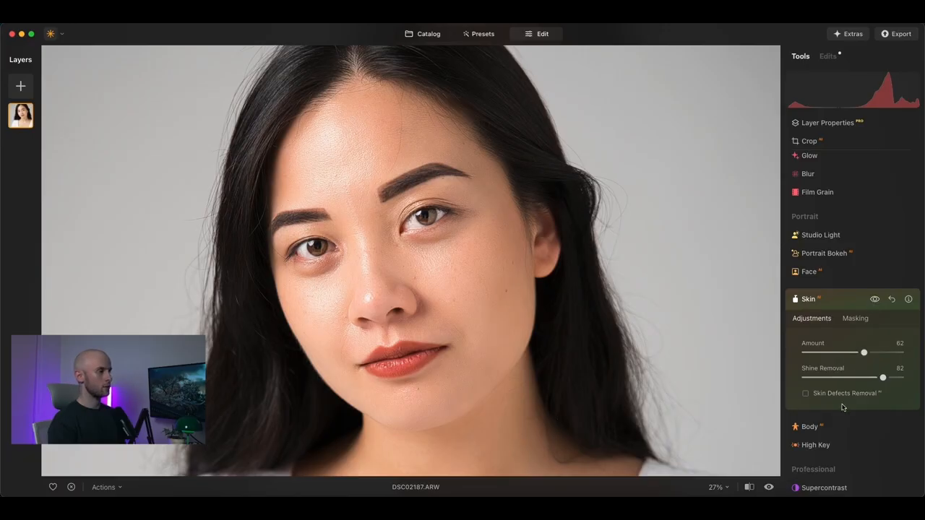
click(805, 394)
scroll(732, 311, down, 5)
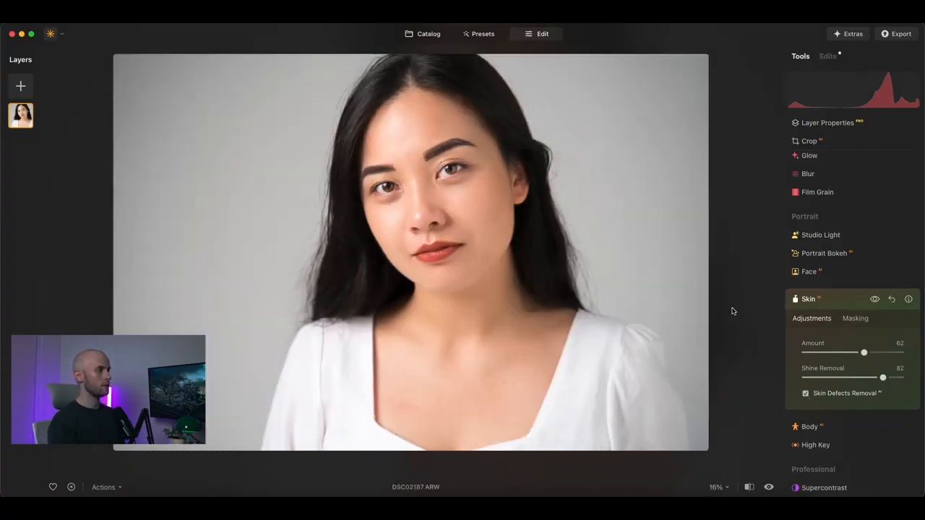
Compare the retouched portrait with its original version, at full view and closer on the face.
click(770, 489)
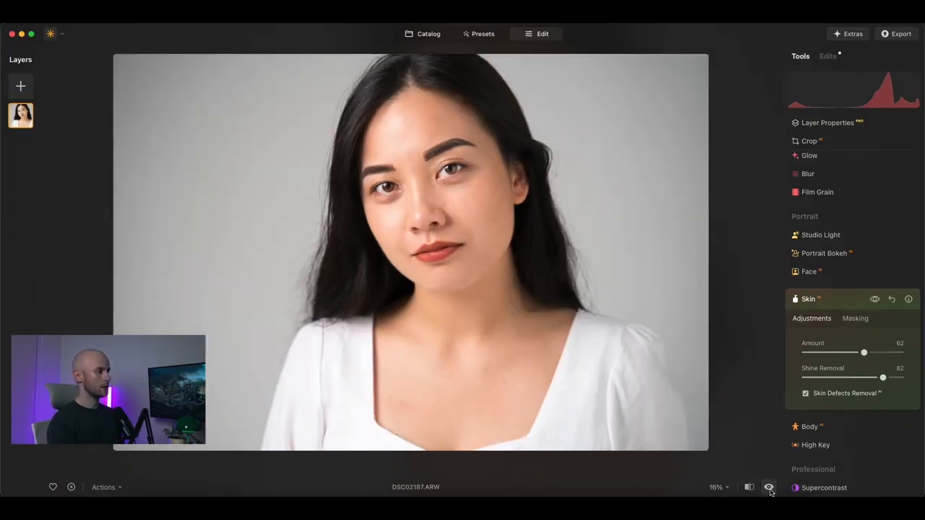
scroll(634, 332, up, 1)
drag(605, 286, 572, 324)
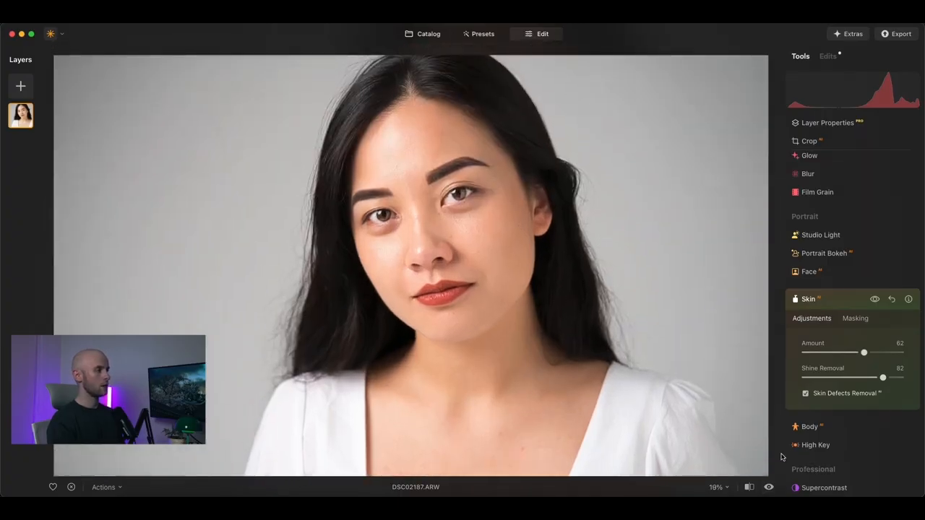
click(769, 488)
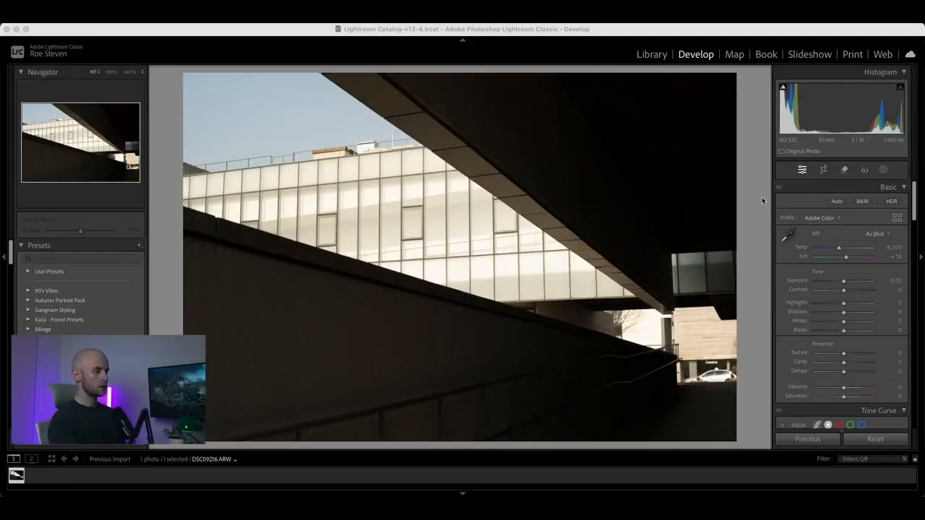
In Lightroom Classic, send the architecture photo to Luminar Neo as a copy with Lightroom adjustments.
click(762, 197)
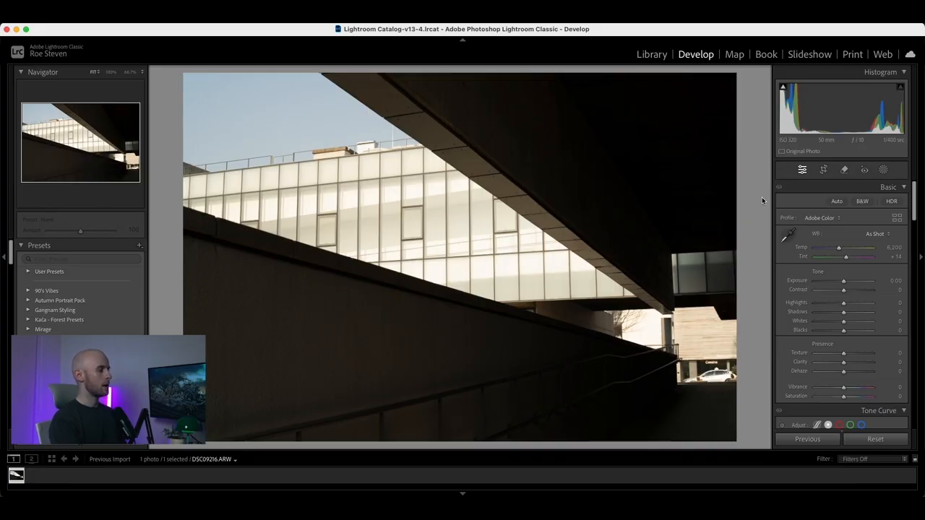
right_click(537, 223)
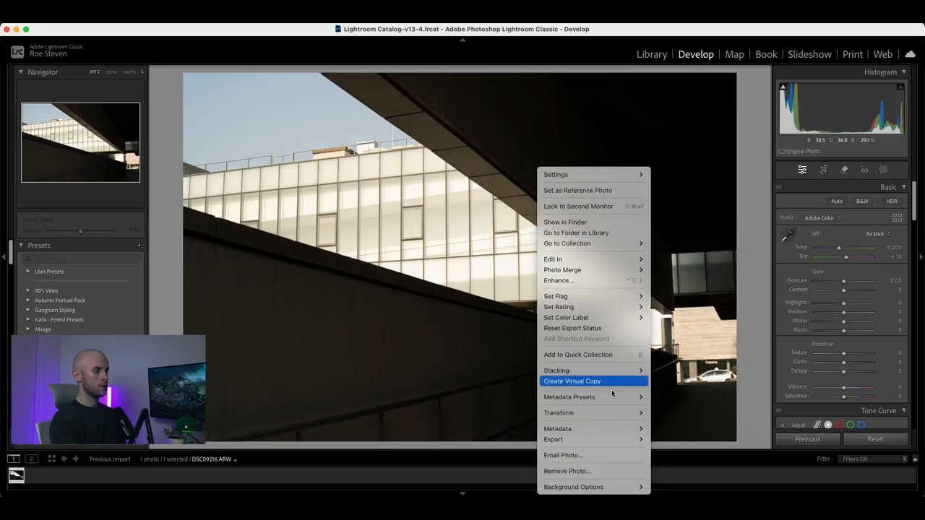
mouse_move(612, 441)
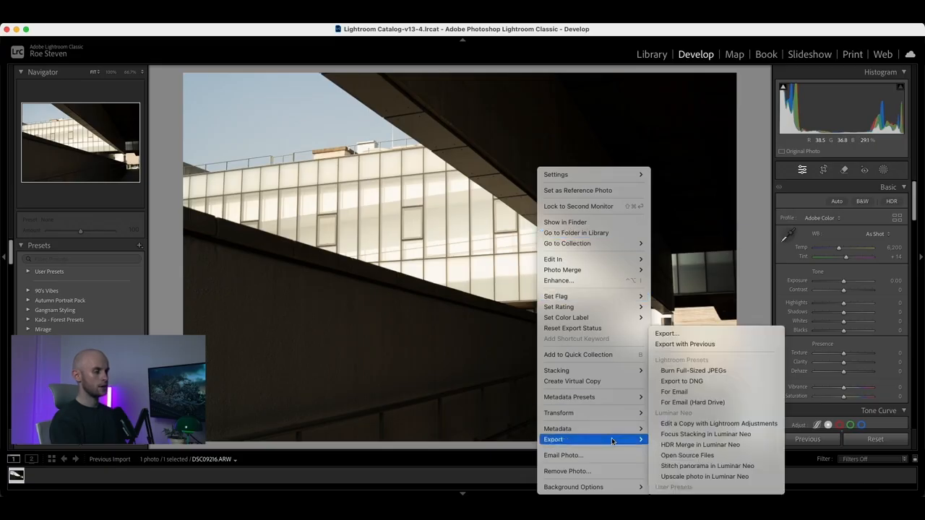
click(664, 425)
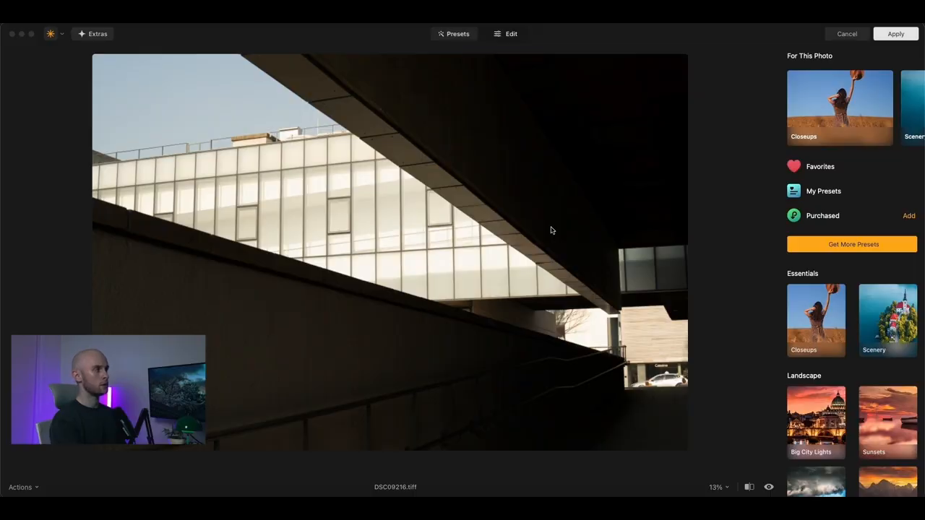
Set Enhance Accent to 88 on the architecture photo and apply the edit back to Lightroom Classic.
click(504, 36)
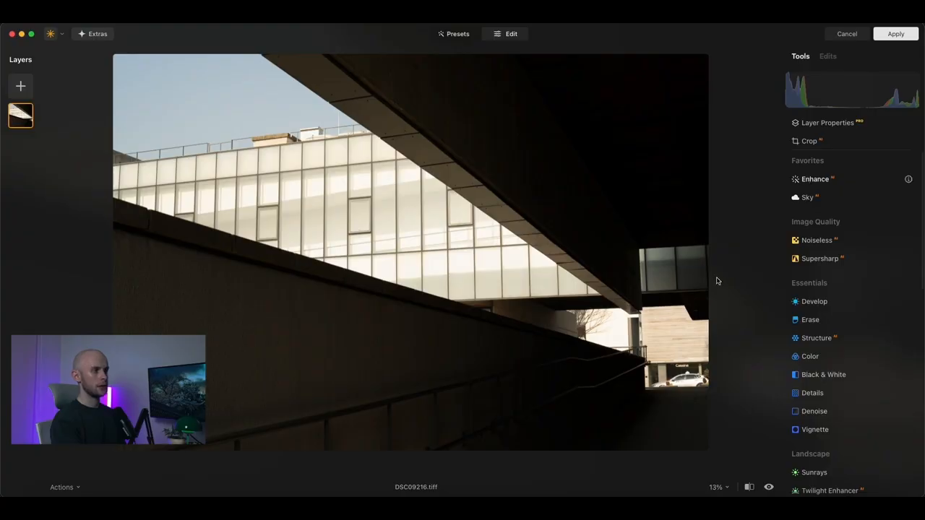
click(815, 179)
drag(806, 245, 889, 243)
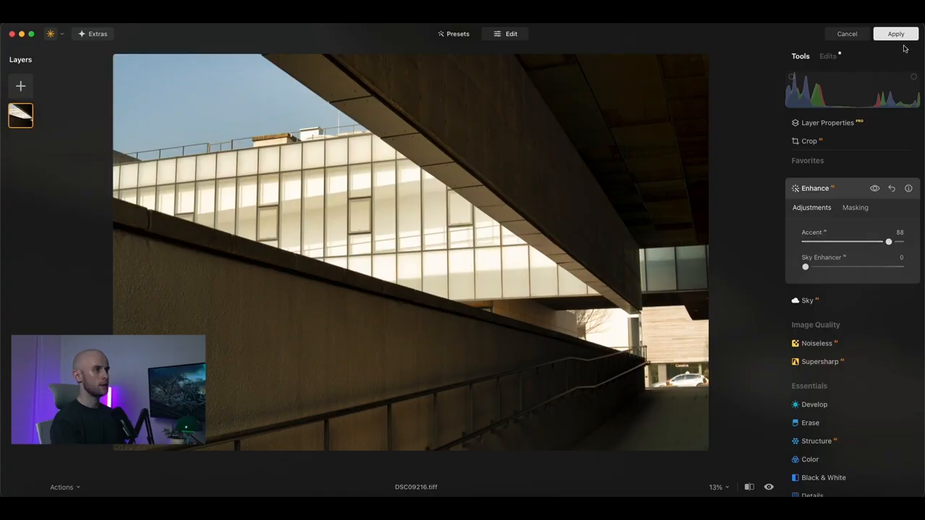
click(900, 36)
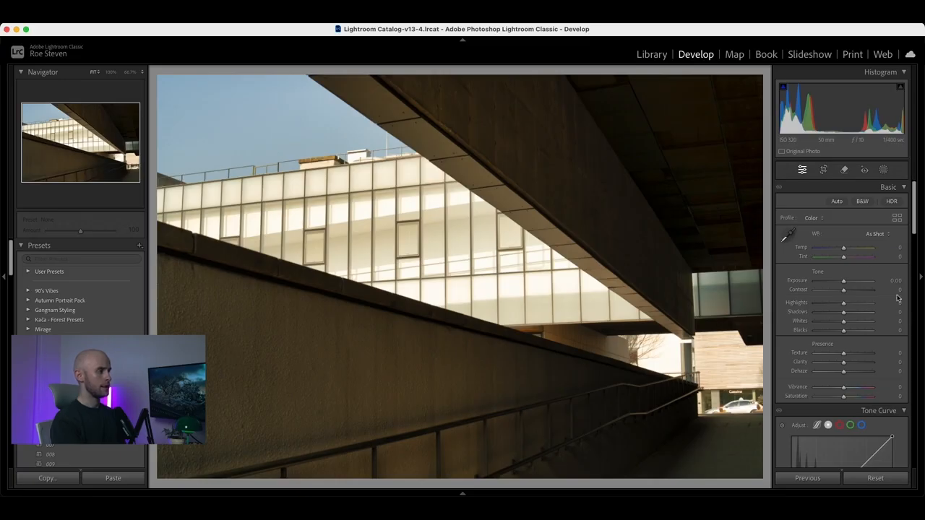
mouse_move(844, 289)
mouse_down()
mouse_move(853, 292)
mouse_move(845, 291)
mouse_up()
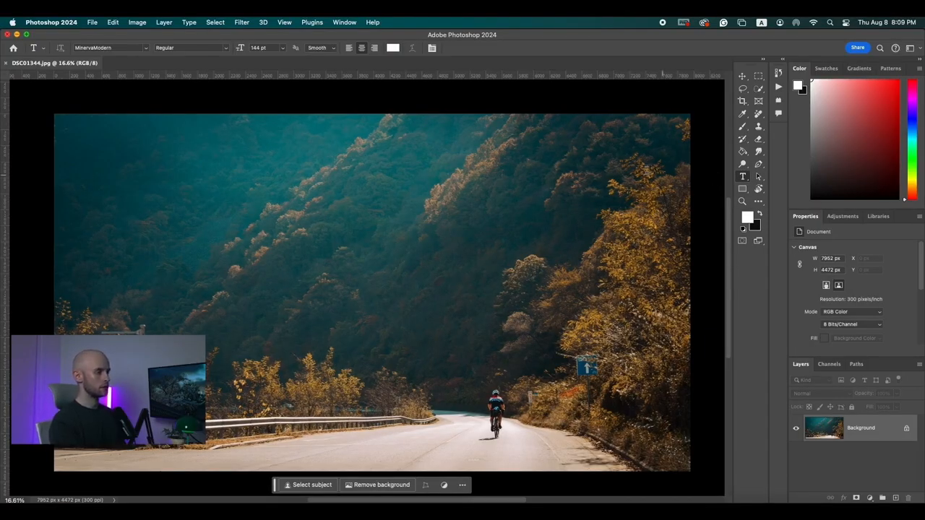
In Photoshop, run the Luminar Neo filter on the cyclist photo and apply Develop with Smart Contrast 35, Highlights -19 and Shadows -9.
click(242, 22)
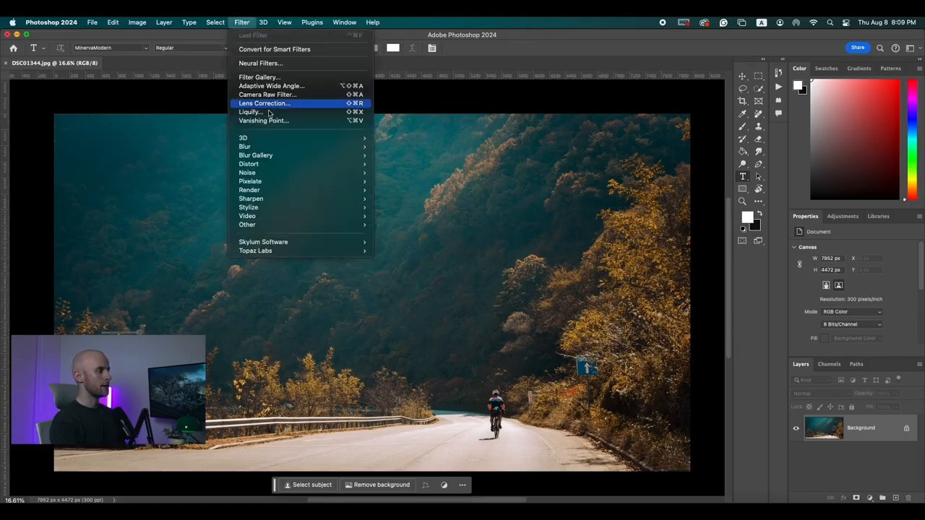
mouse_move(358, 242)
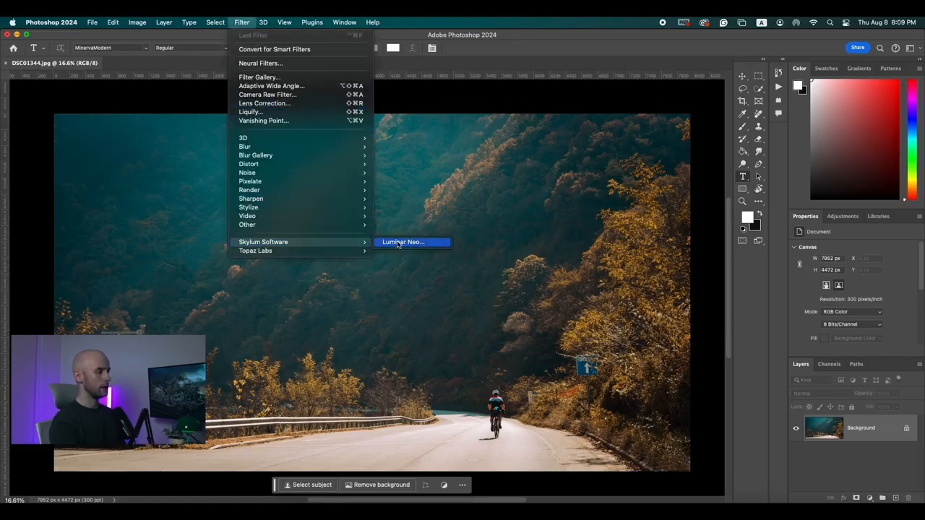
click(398, 243)
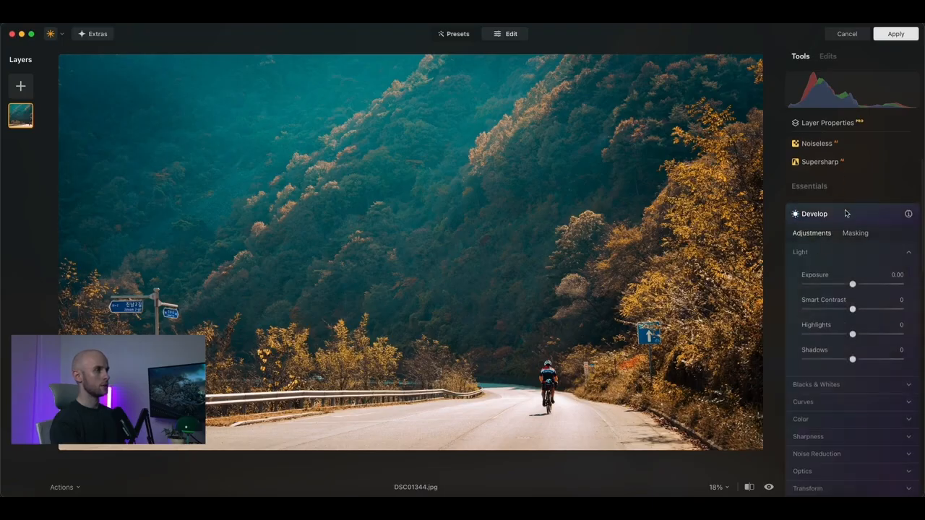
drag(853, 309, 847, 359)
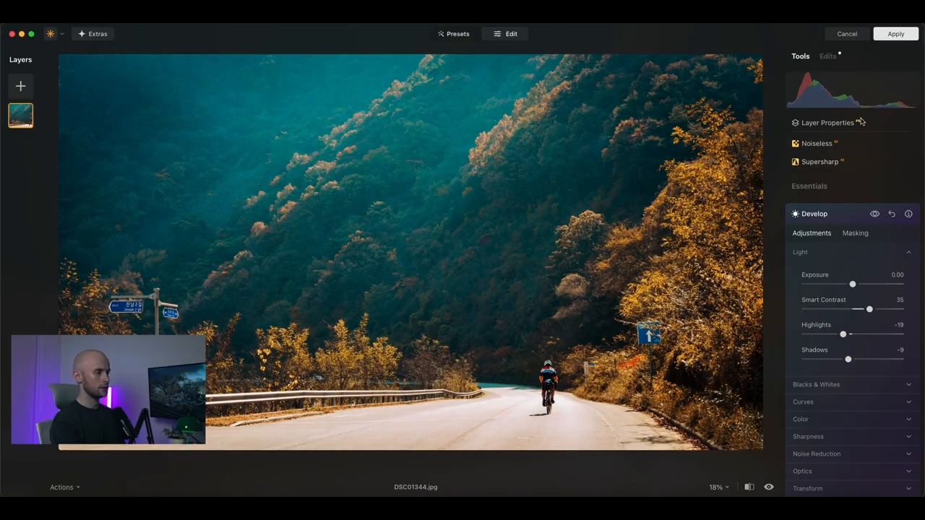
click(893, 35)
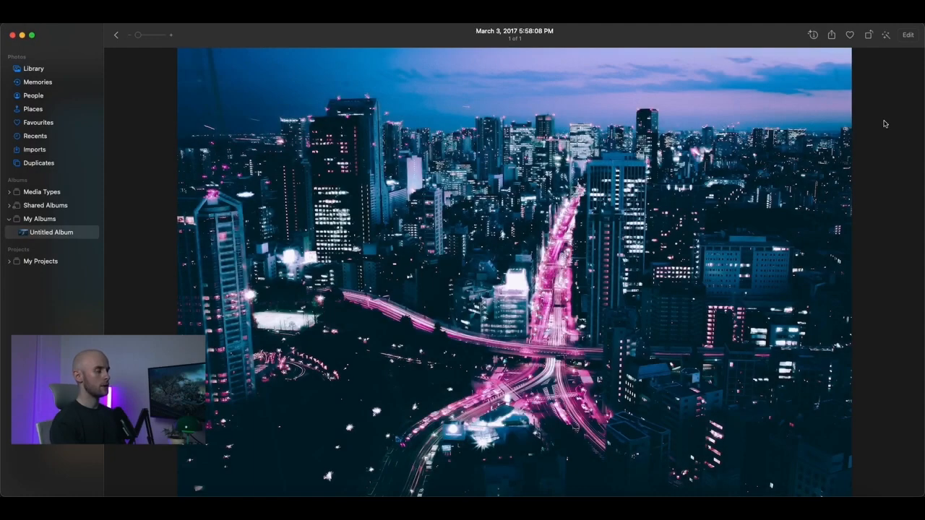
In Apple Photos, start editing the night city photo and open it in the Luminar Neo extension.
click(908, 36)
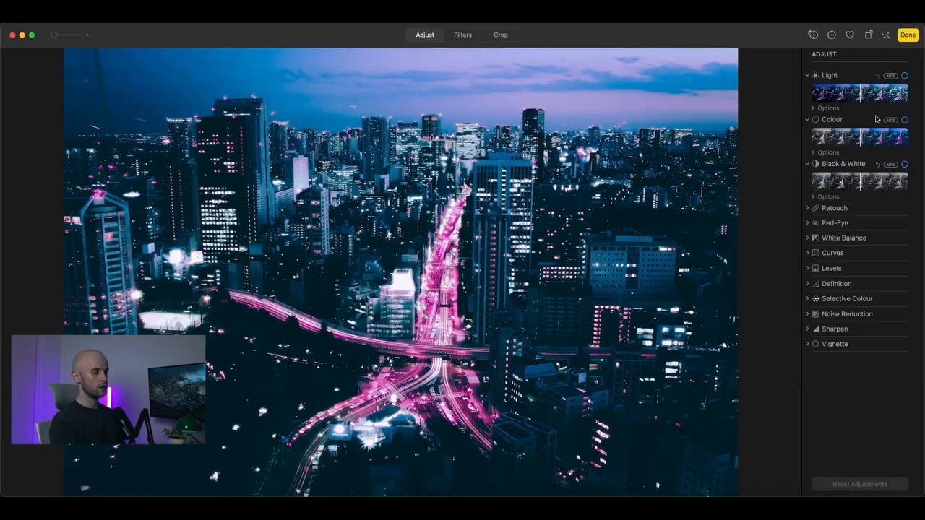
click(832, 35)
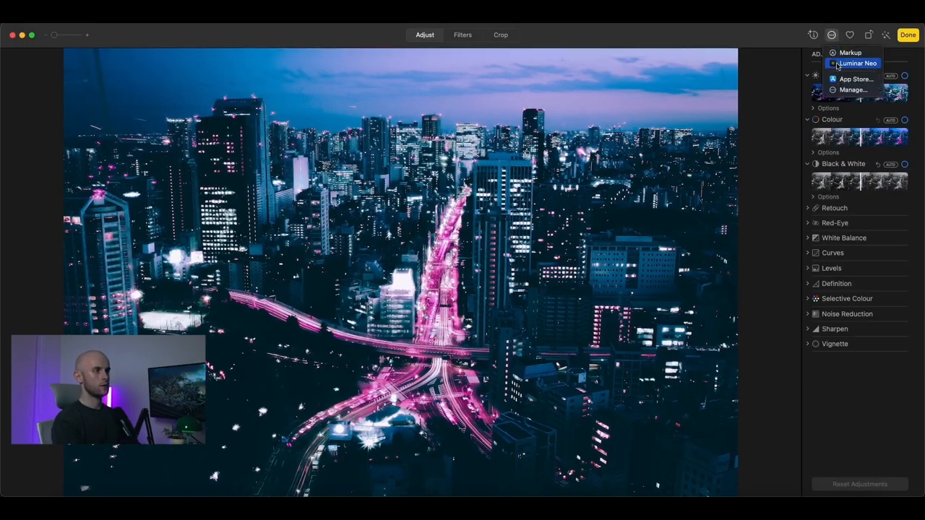
click(837, 63)
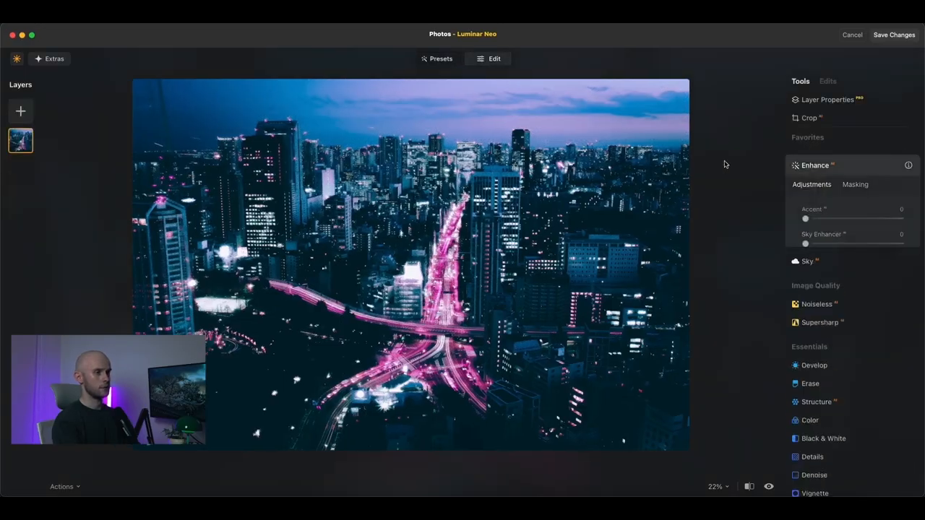
Set Enhance Accent to 73 and Sky Enhancer to 41 on the city photo, and save the changes to Photos.
drag(836, 218, 843, 244)
click(845, 244)
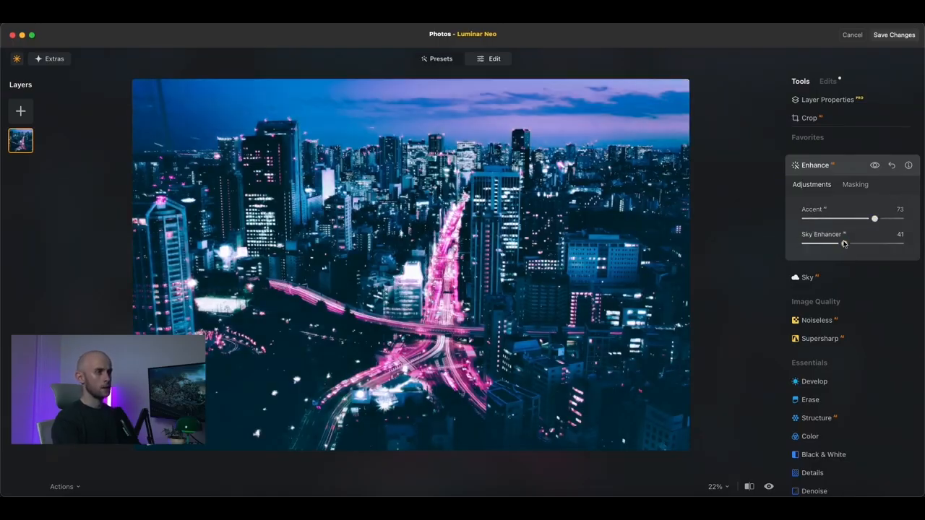
click(896, 36)
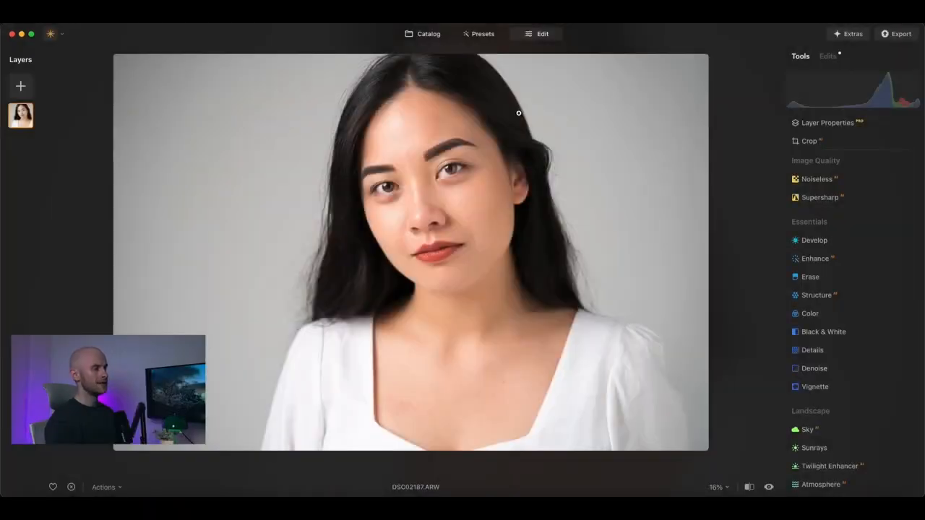
Back in standalone Luminar Neo, open the retouched portrait in Photoshop.
right_click(519, 116)
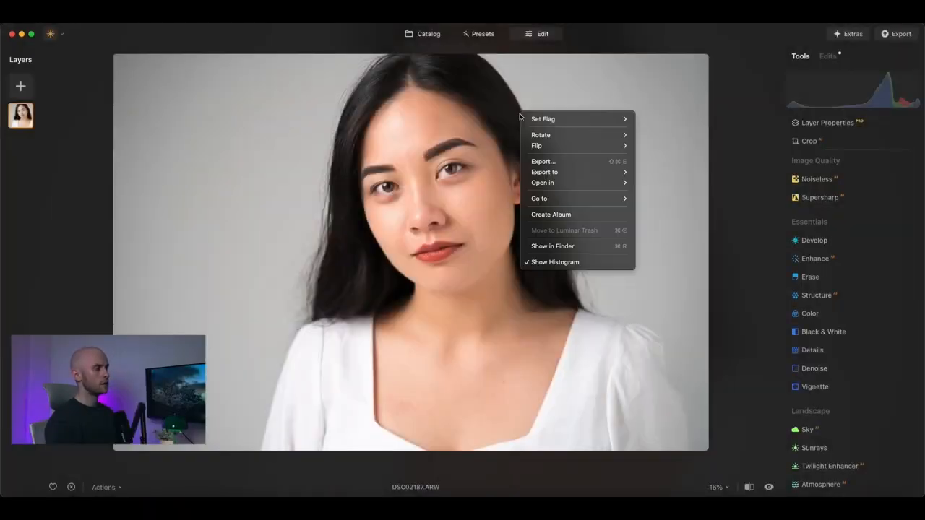
mouse_move(569, 187)
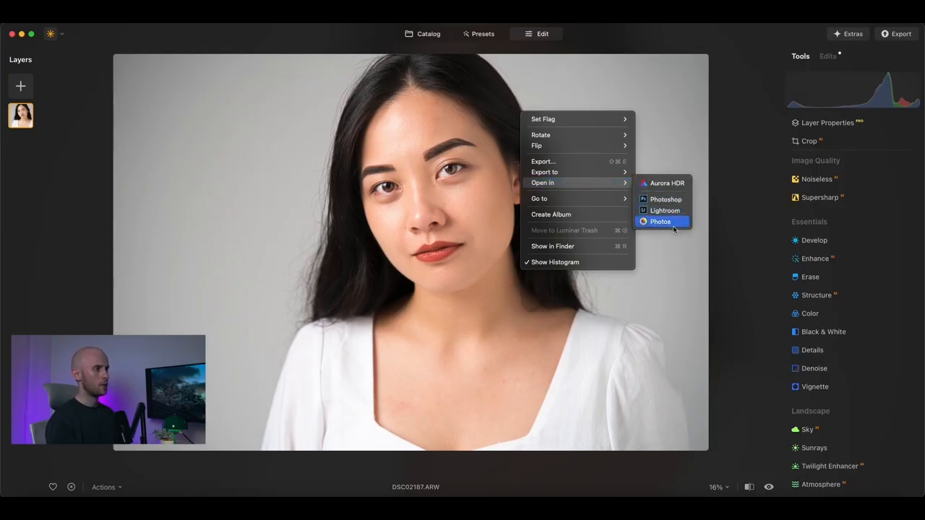
click(669, 198)
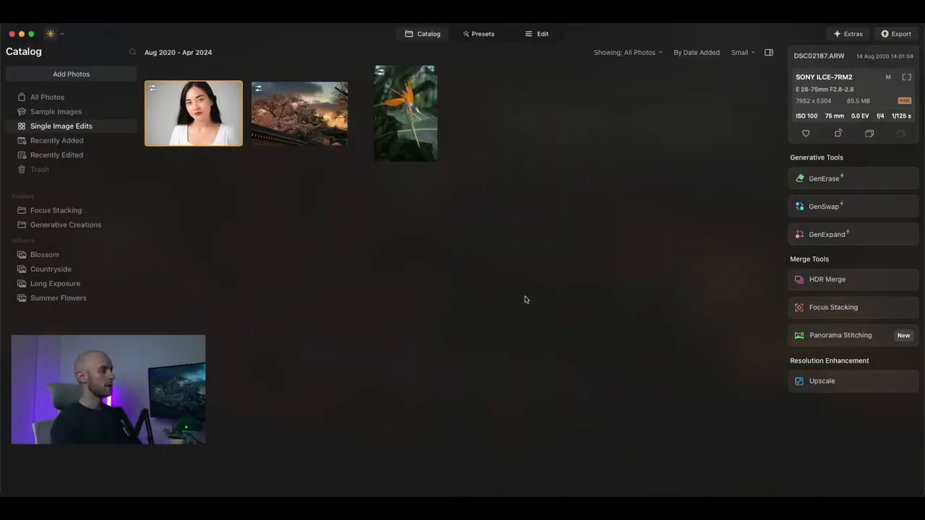
Start exporting the portrait to disk and review its output options, keeping High sharpening, Original size, sRGB and JPEG.
click(84, 19)
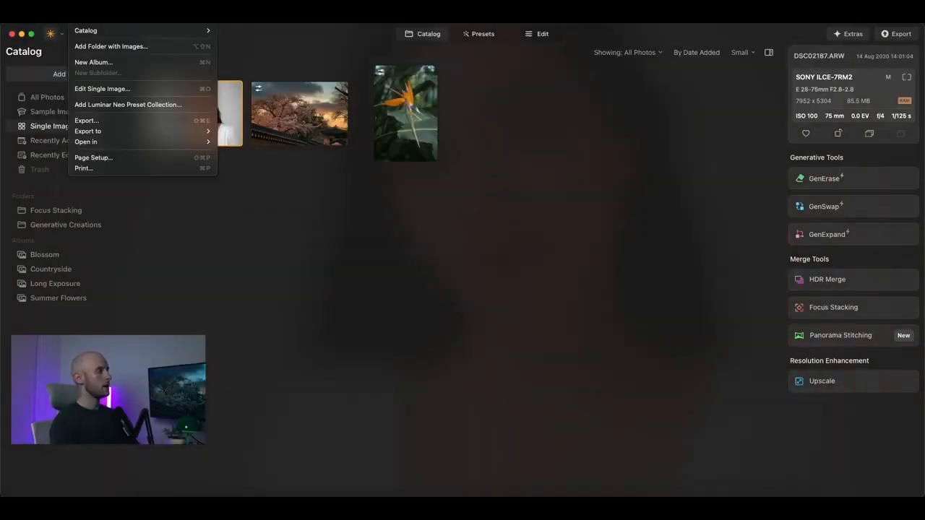
click(98, 121)
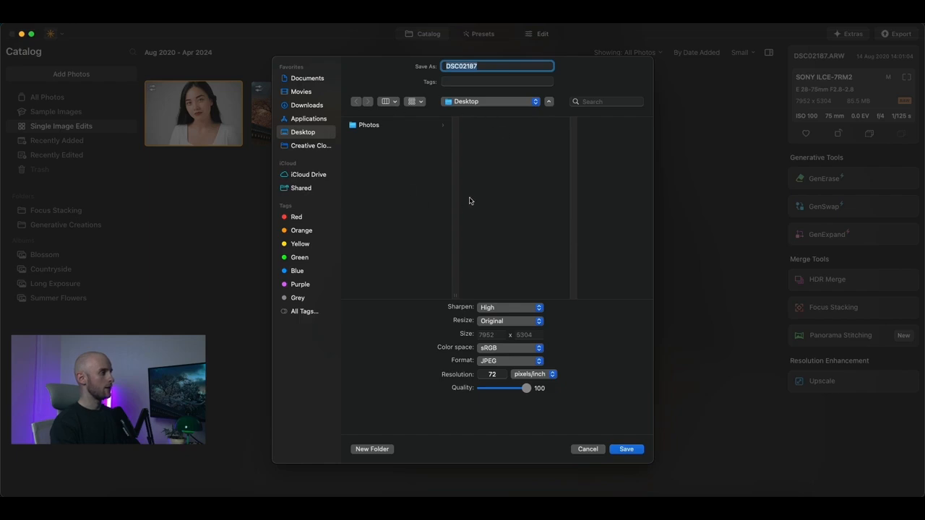
click(528, 309)
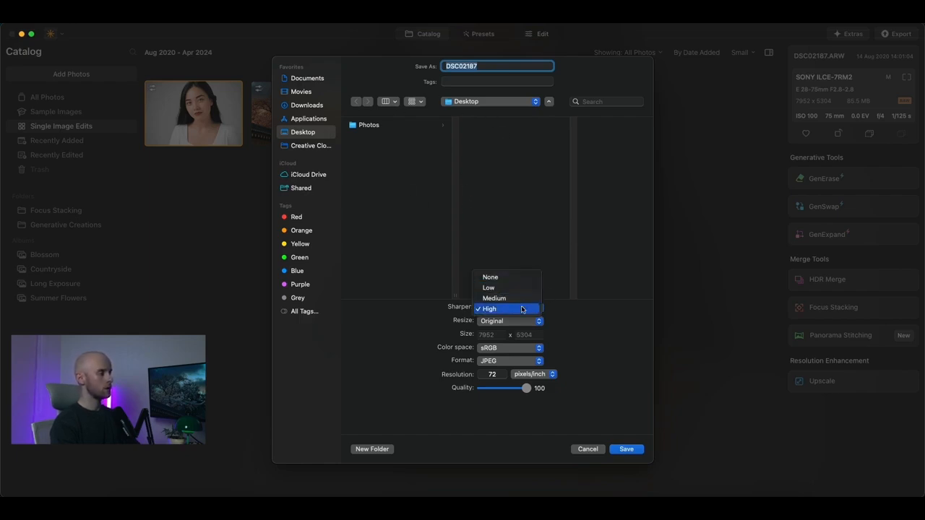
click(580, 317)
click(539, 321)
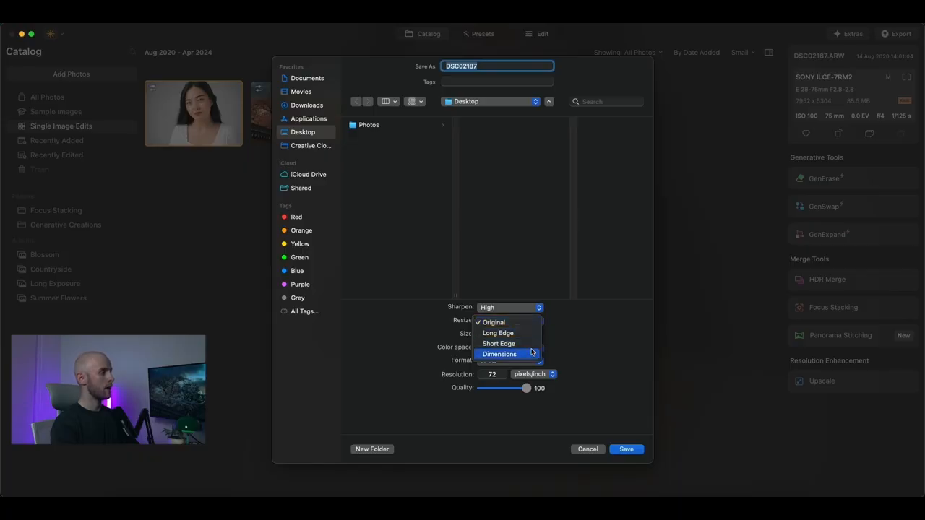
click(586, 317)
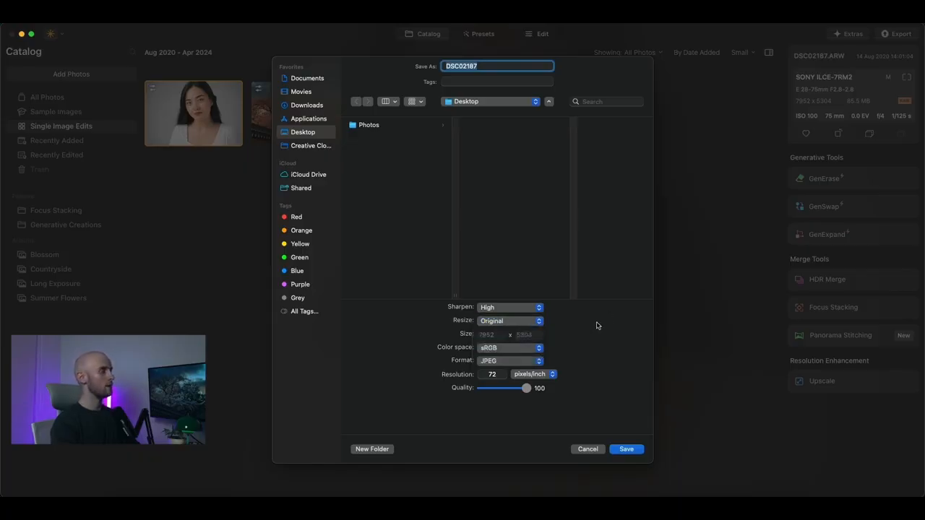
click(539, 349)
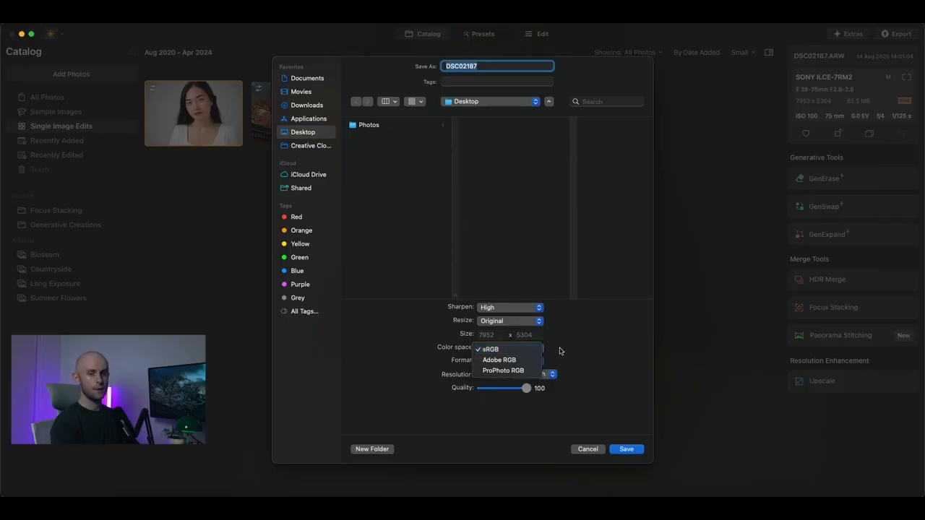
click(560, 351)
click(538, 360)
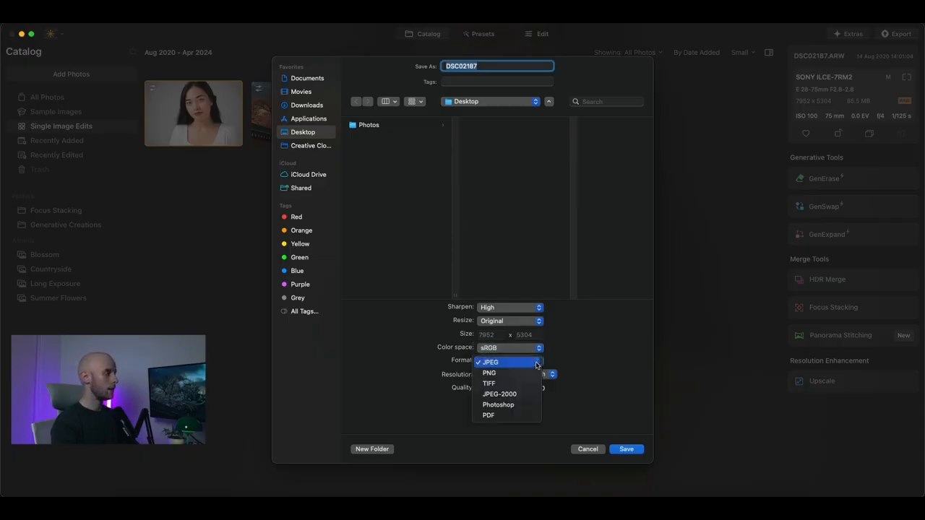
click(602, 354)
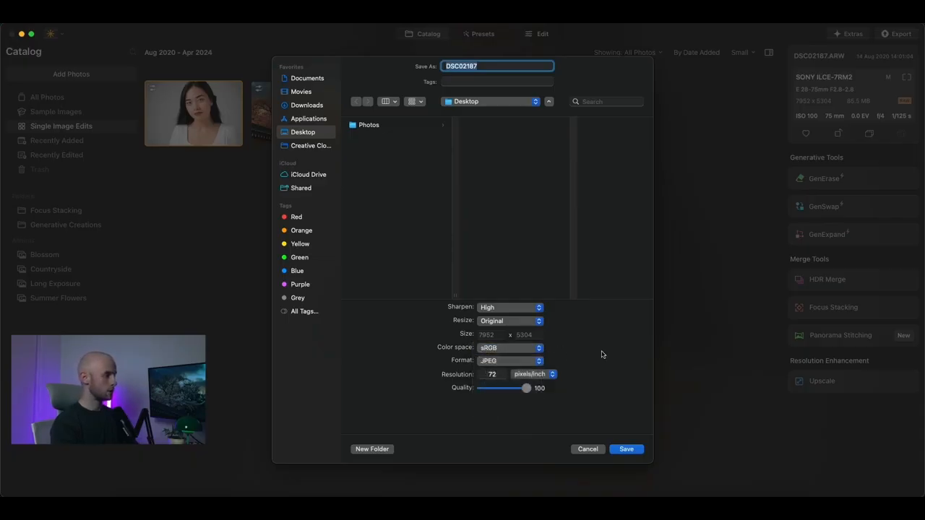
Set the export resolution to 300 pixels/inch and quality to 30, and save the portrait to the Desktop as DSC02187.
click(494, 374)
key(BackSpace)
key(BackSpace)
text(300)
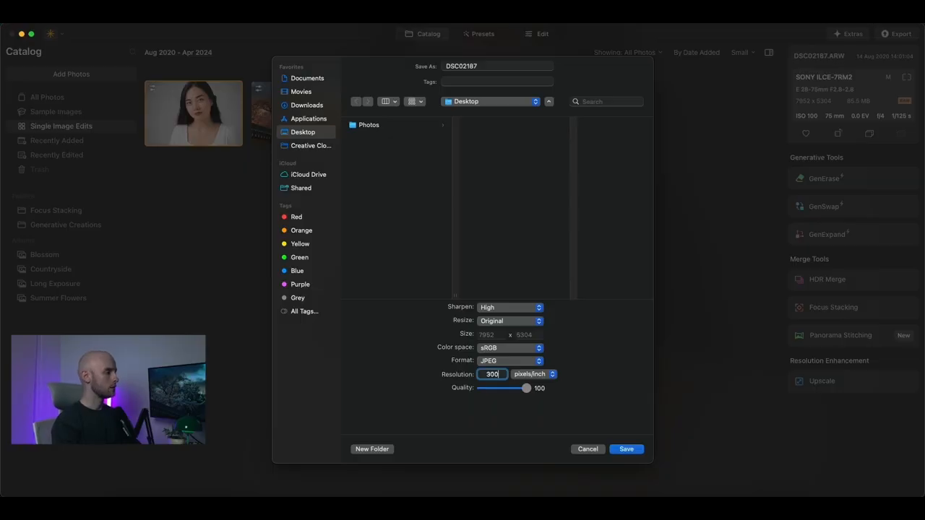
mouse_move(526, 388)
mouse_down()
mouse_move(481, 388)
mouse_move(541, 390)
mouse_up()
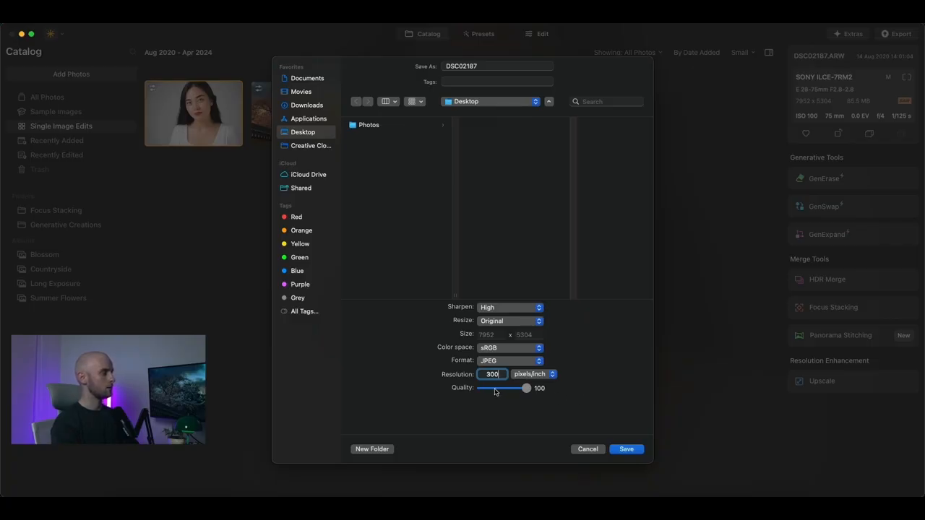
drag(495, 392, 488, 390)
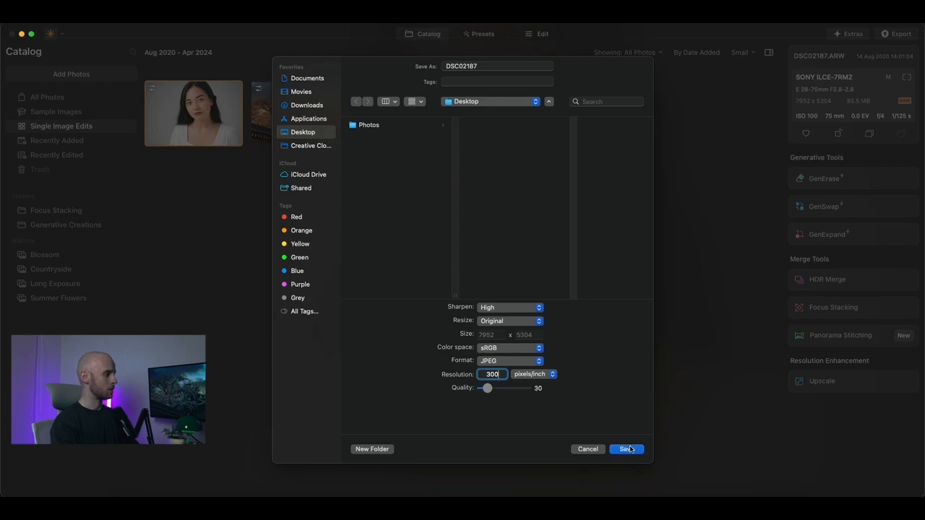
click(483, 66)
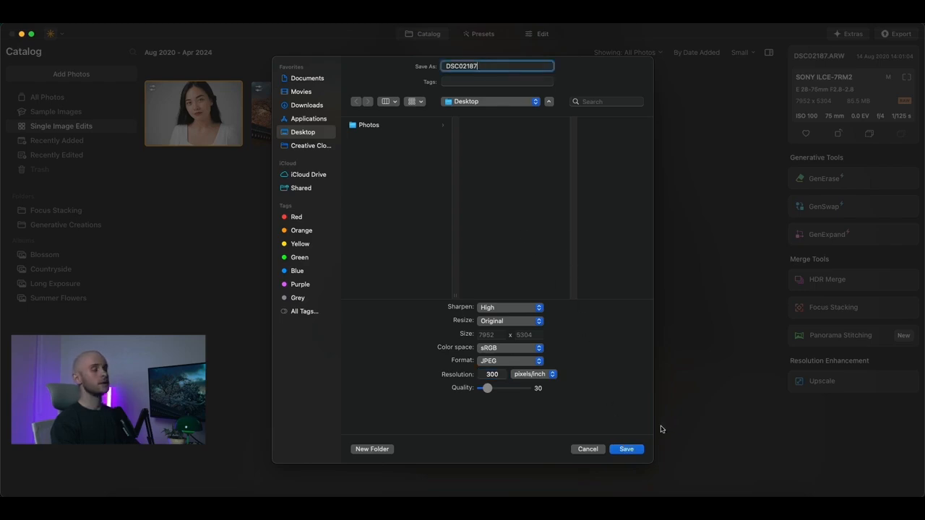
click(626, 451)
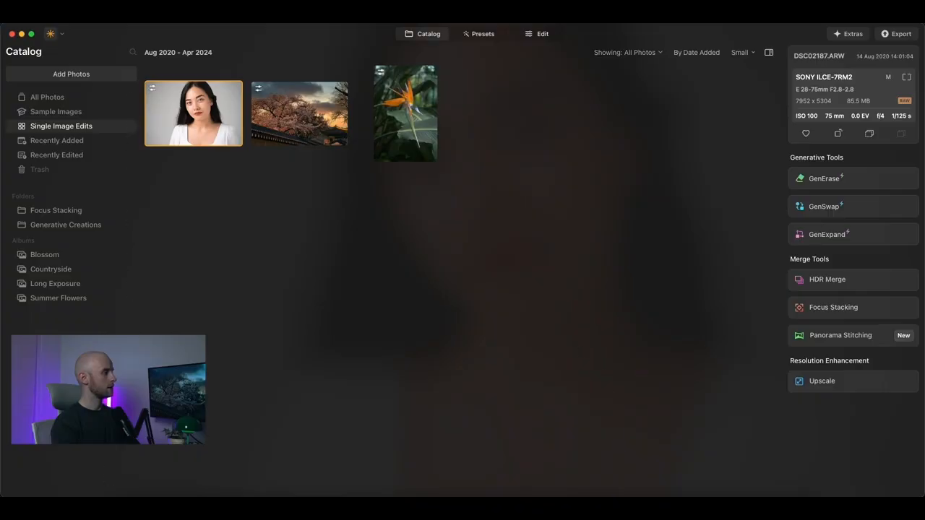
Open the exported DSC02187.jpeg from the Desktop in Finder, view it full screen and inspect the face close up.
click(136, 494)
click(209, 296)
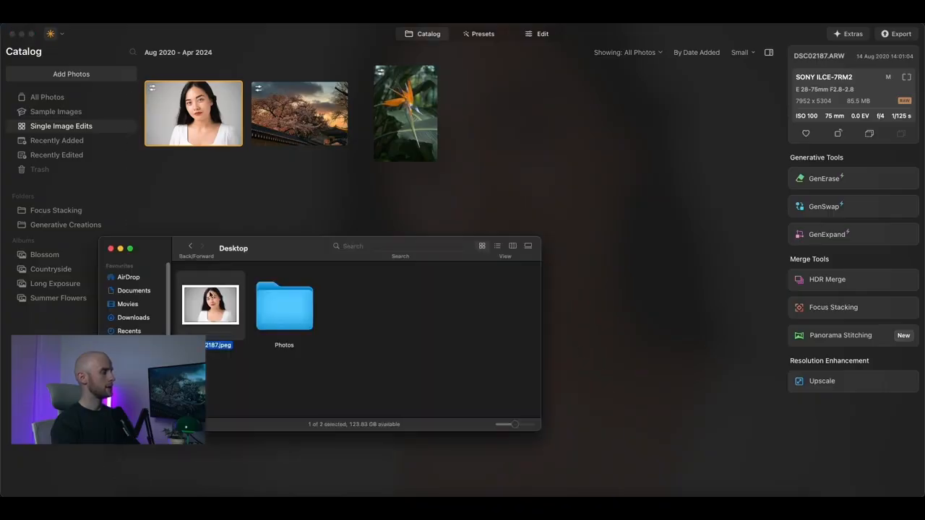
double_click(209, 296)
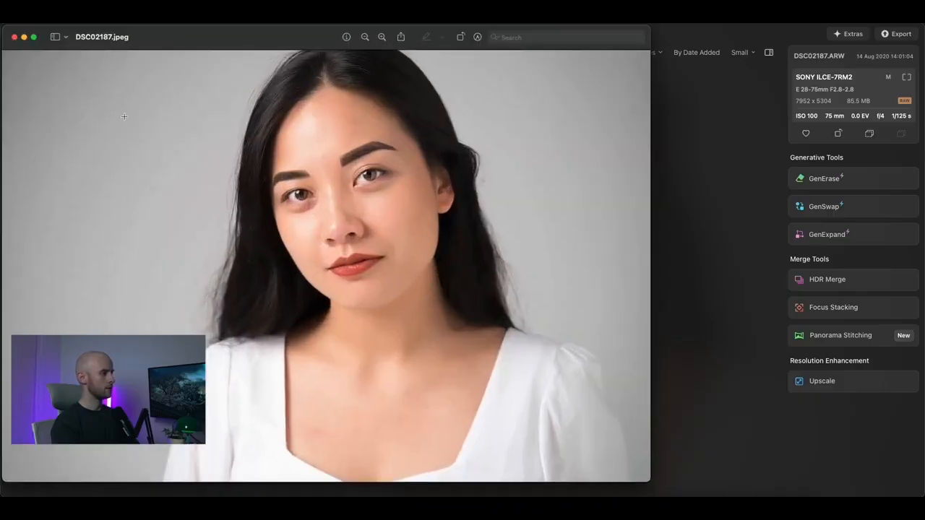
click(33, 37)
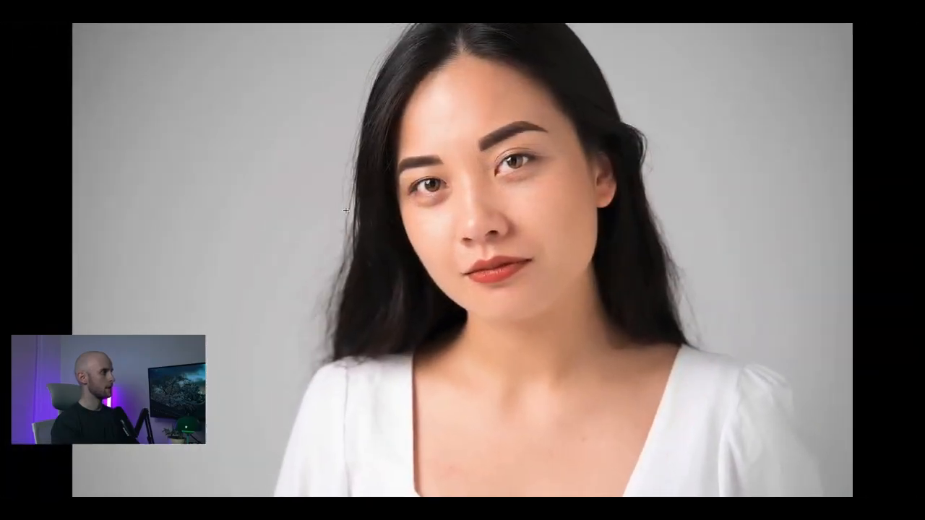
key(super+plus)
key(super+plus)
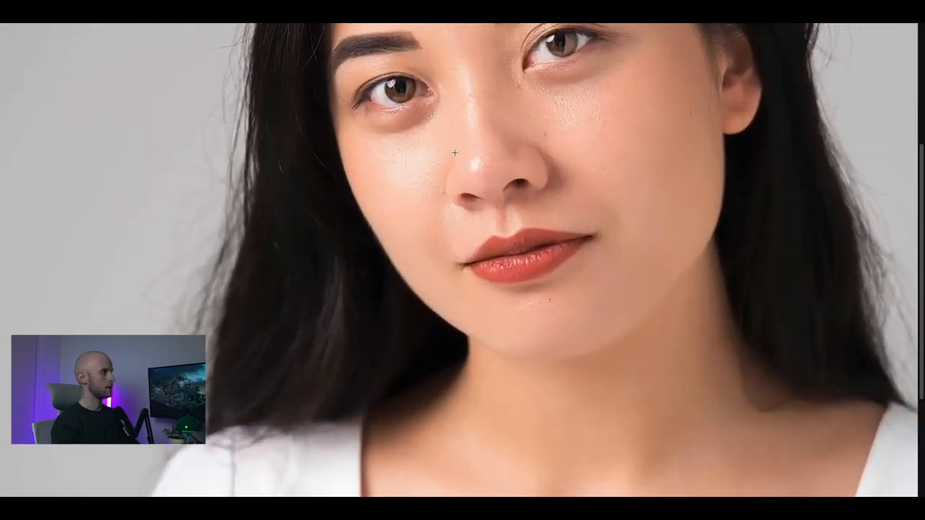
scroll(455, 153, up, 5)
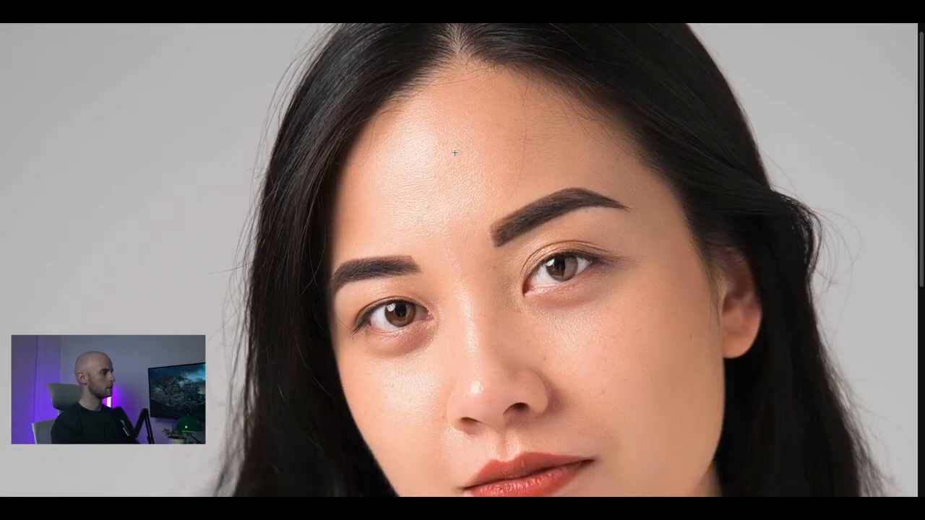
scroll(455, 153, down, 3)
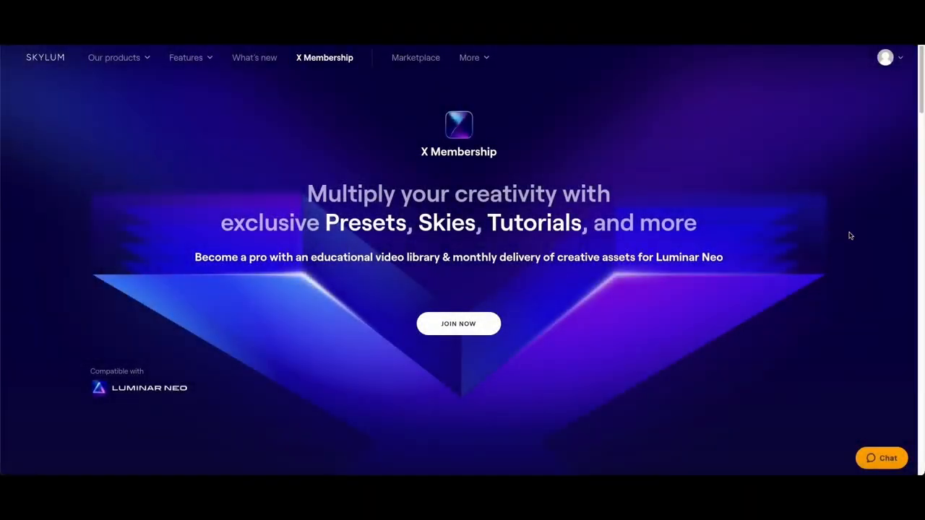
On Skylum's X Membership web page, read the included benefits and browse the exclusive Presets or LUTs collections.
scroll(850, 236, down, 2)
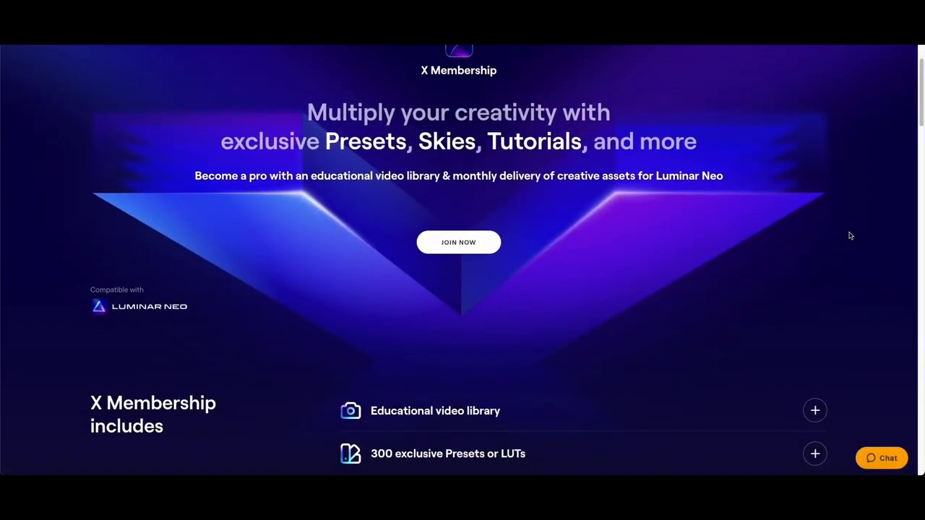
scroll(849, 236, down, 5)
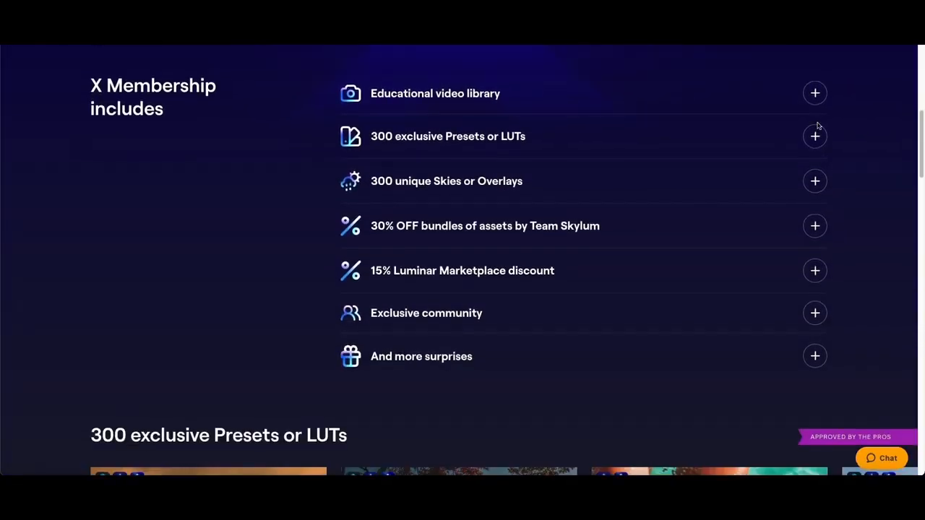
click(815, 95)
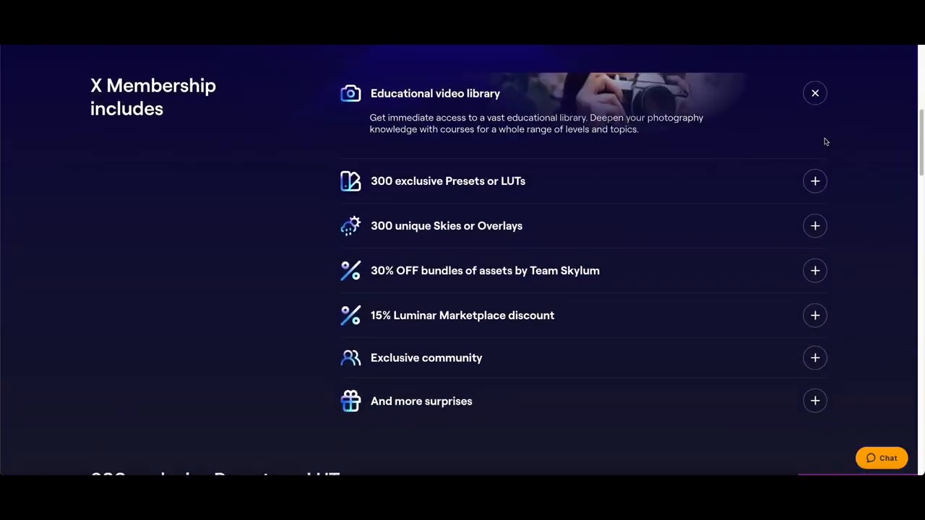
click(815, 181)
scroll(818, 195, down, 5)
click(817, 308)
click(817, 309)
click(817, 308)
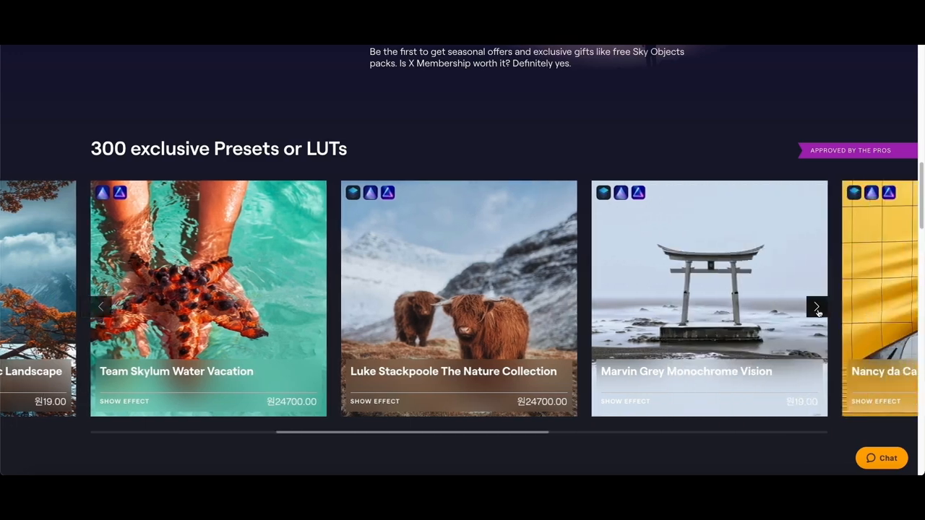
click(818, 308)
Browse the educational video library courses and the unique Skies or Overlays offered with X Membership.
scroll(818, 296, down, 5)
click(819, 276)
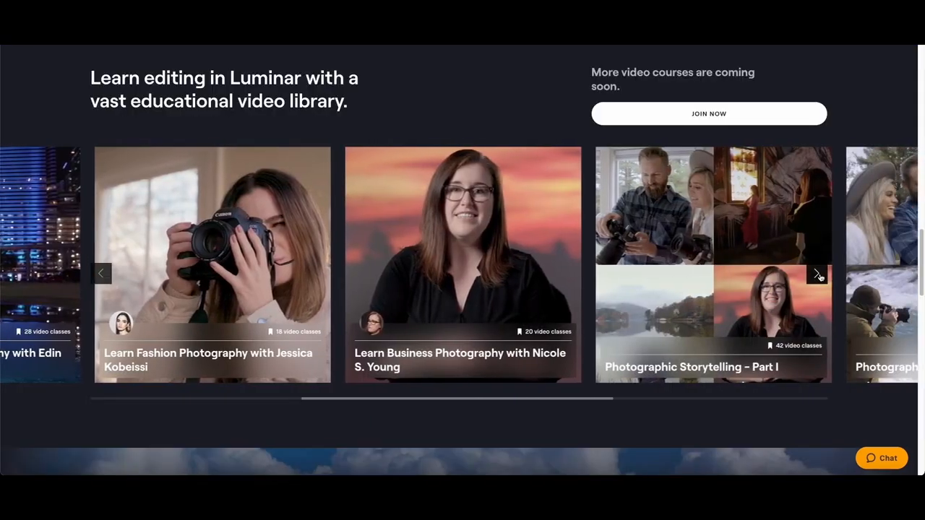
click(818, 275)
click(818, 275)
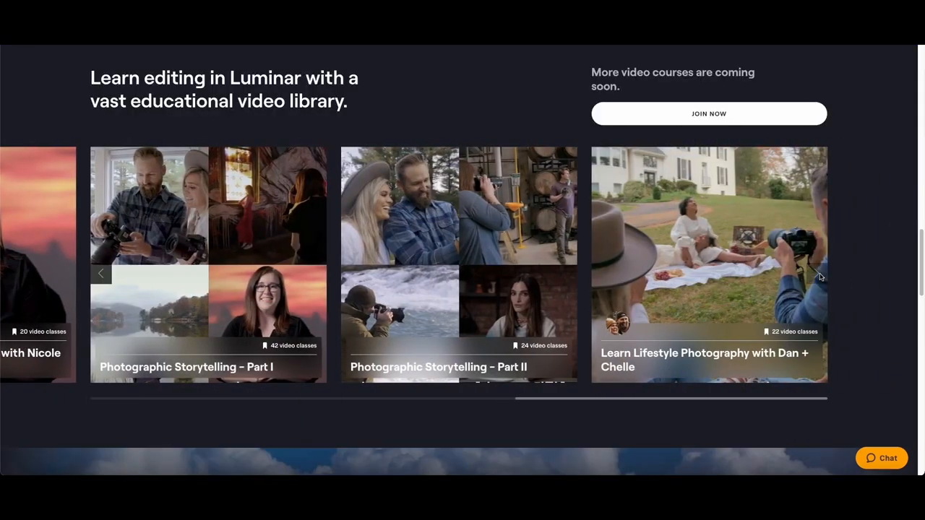
scroll(820, 276, down, 5)
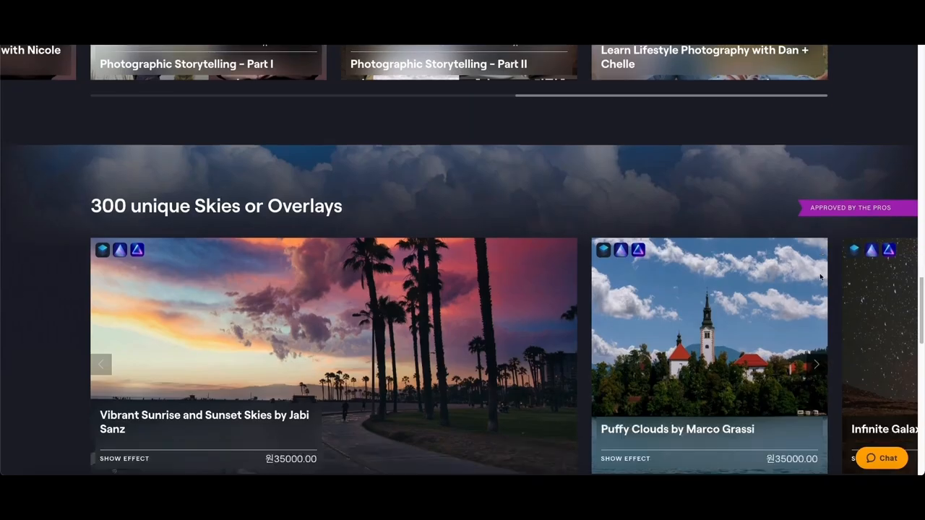
scroll(817, 286, down, 5)
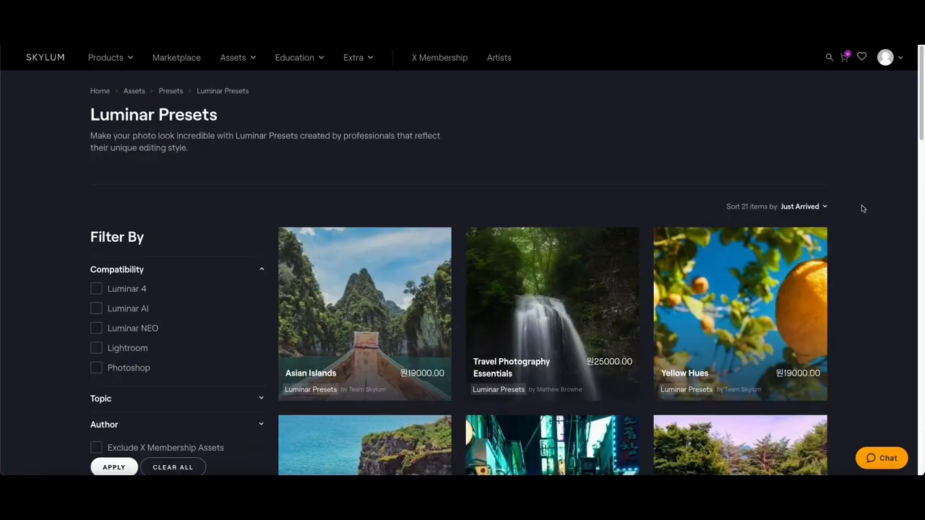
Look through the Luminar Presets web page, and open the Extras marketplace inside Luminar Neo.
scroll(862, 208, down, 1)
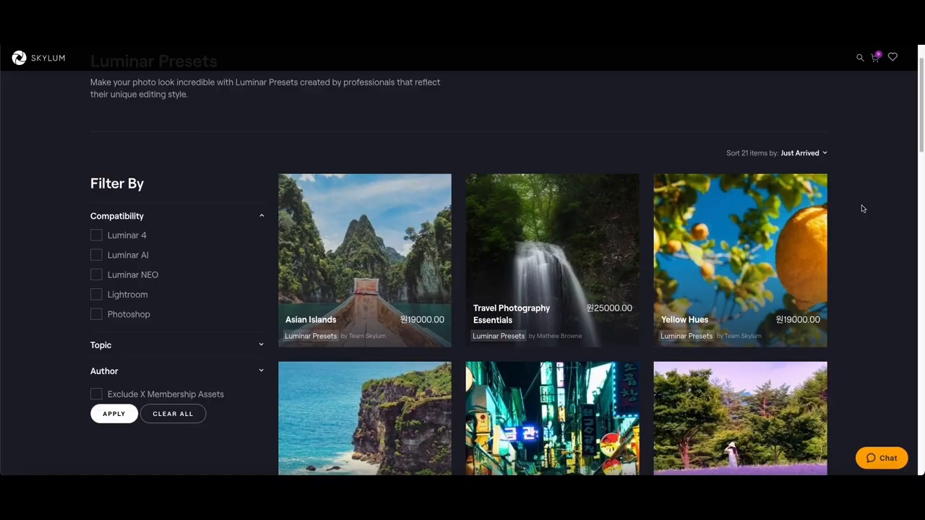
scroll(862, 208, down, 1)
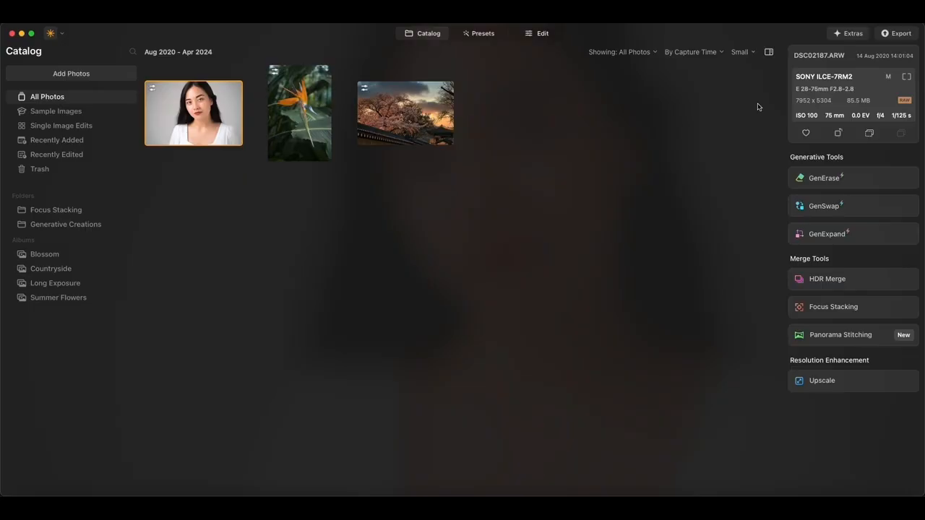
click(854, 35)
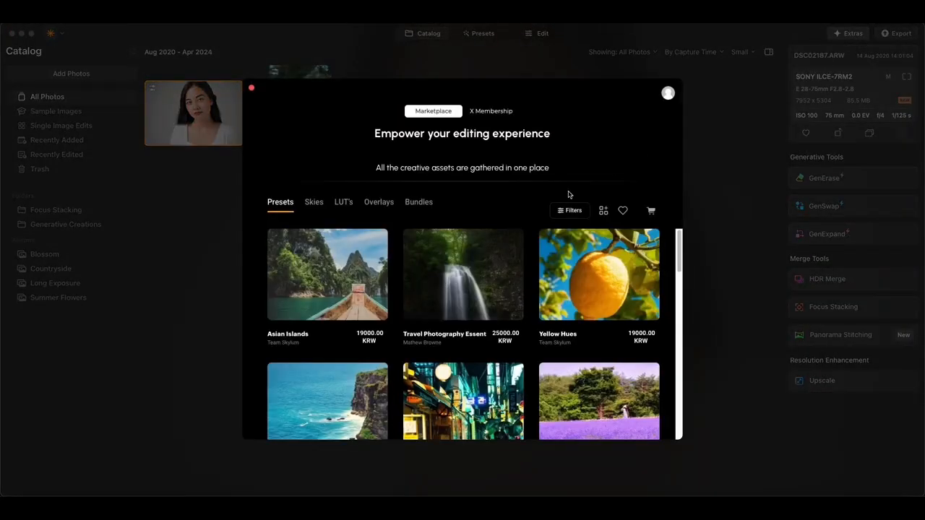